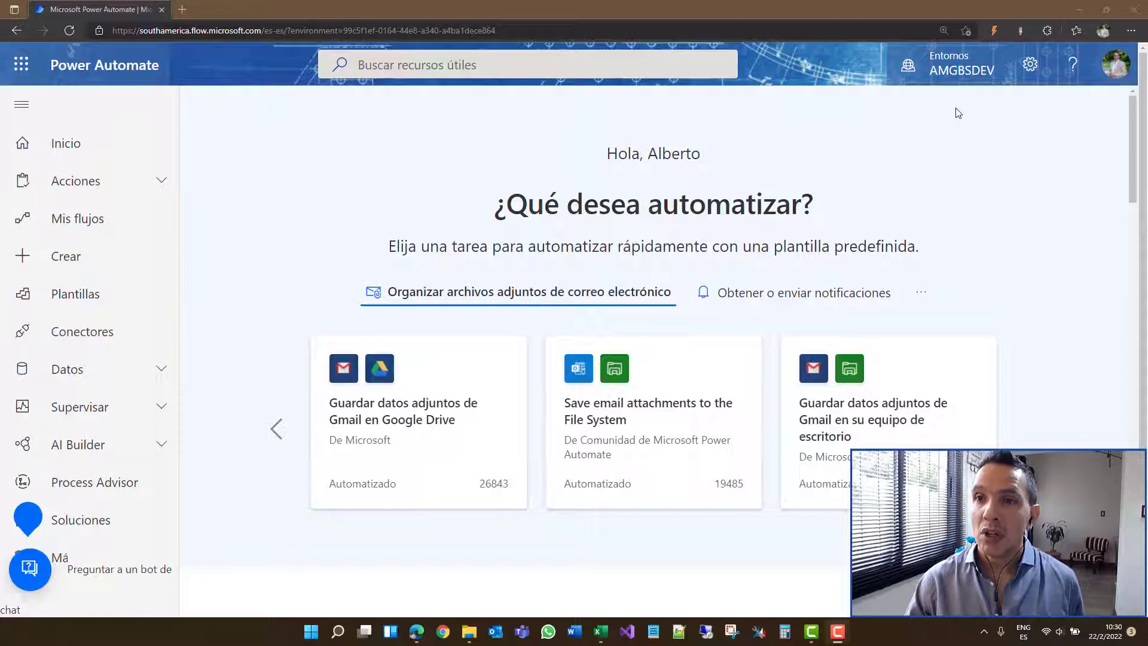
Check the available environments, then start a new instant cloud flow from Mis flujos
click(968, 60)
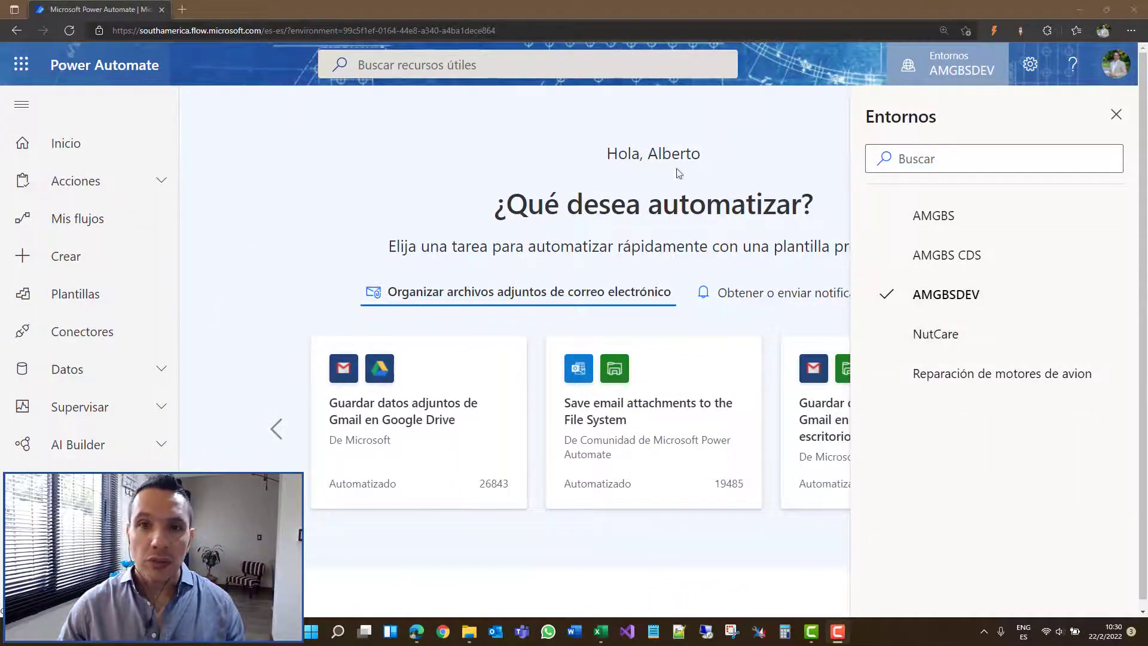
click(333, 132)
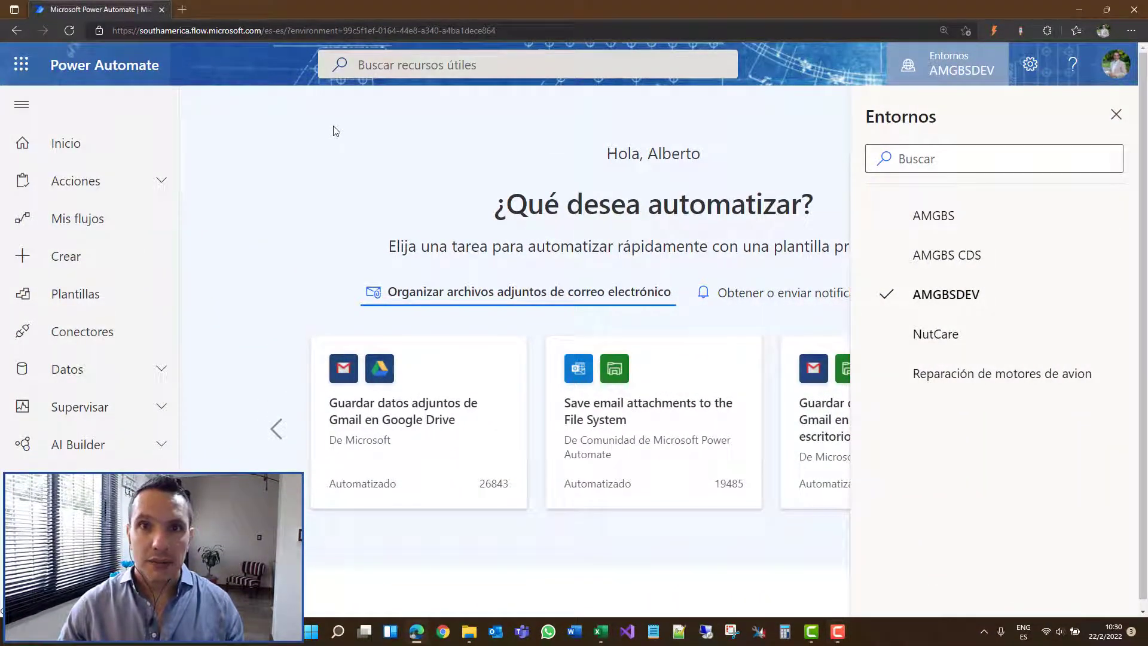
click(137, 223)
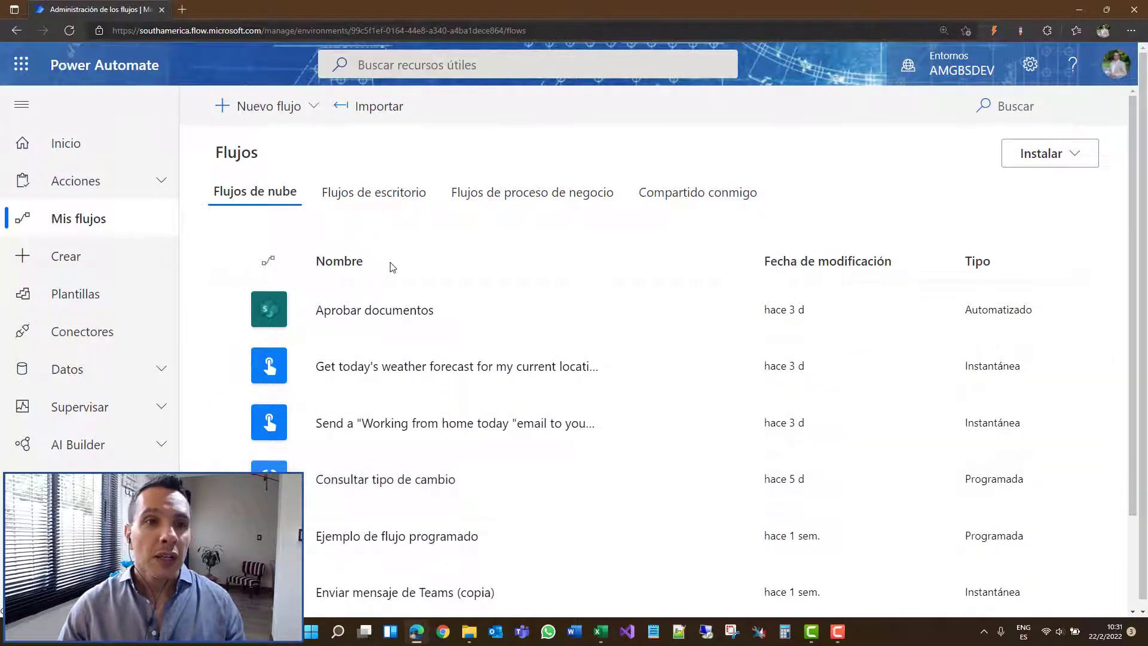
click(317, 108)
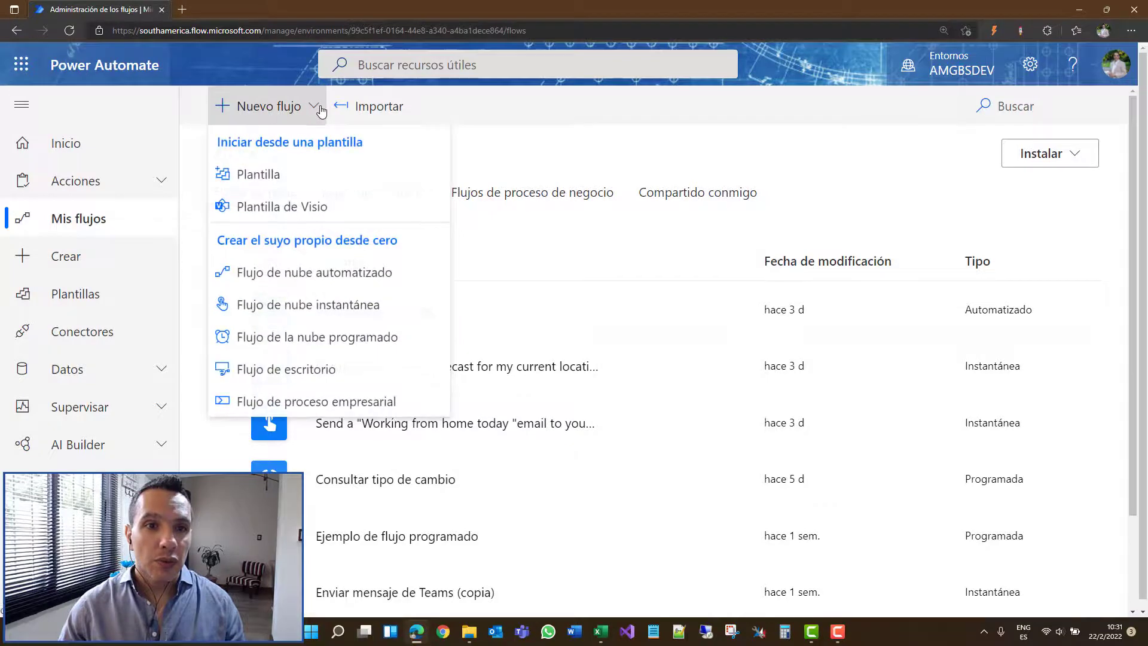
click(330, 308)
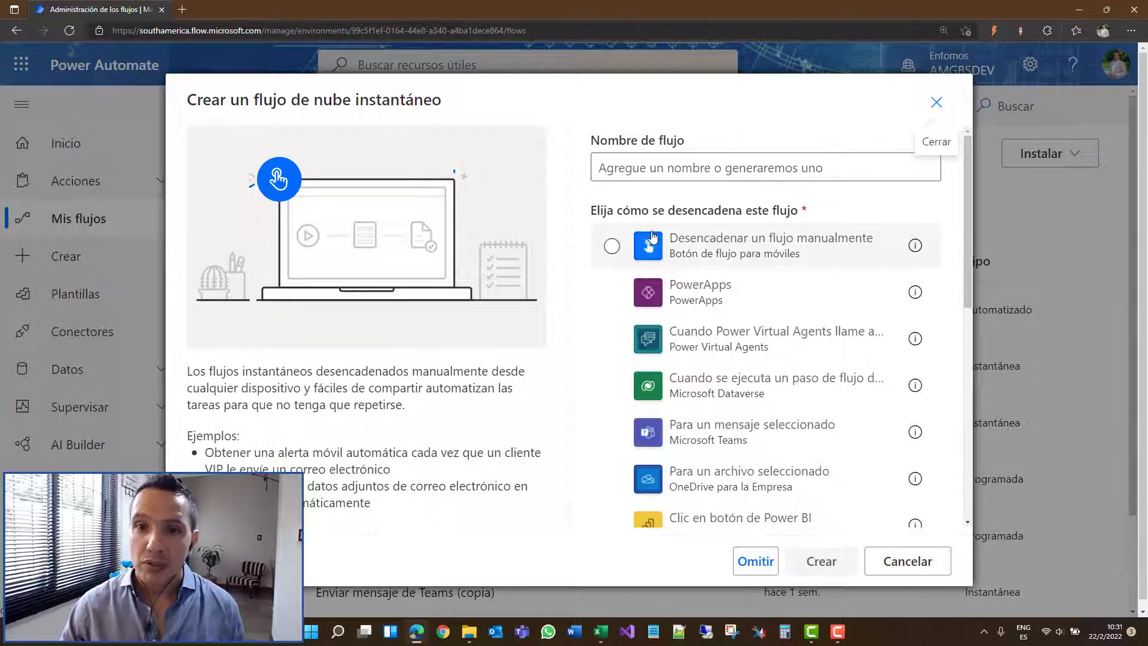
Create the flow as "Registro de amplitudes térmicas" with the "Desencadenar un flujo manualmente" trigger
click(673, 171)
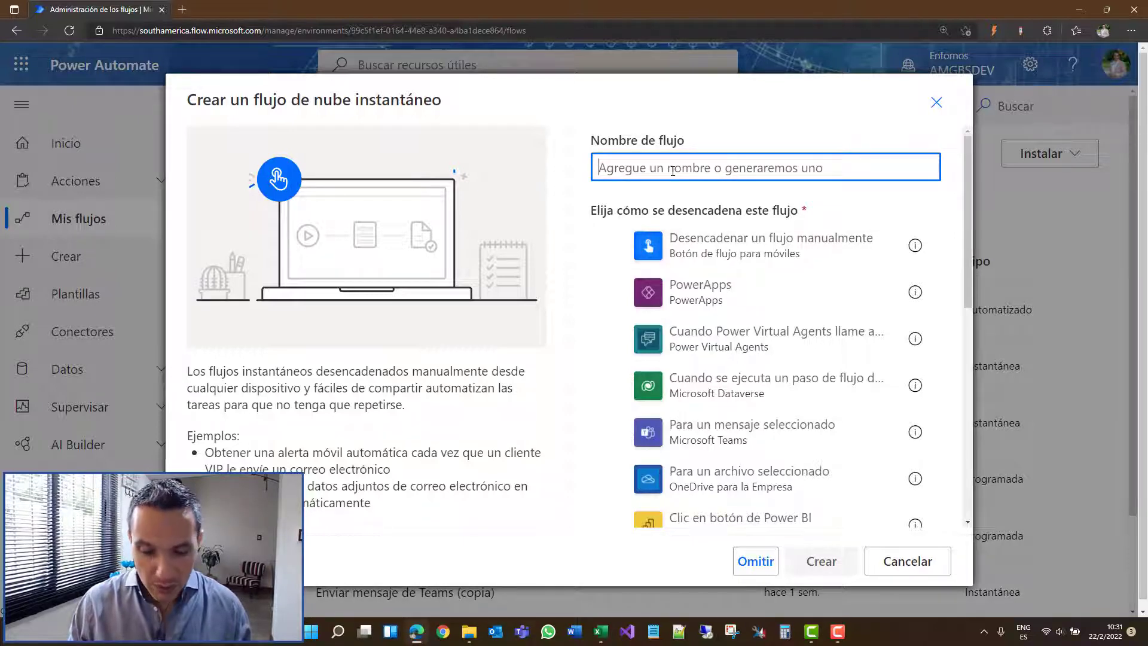
text(Registro de )
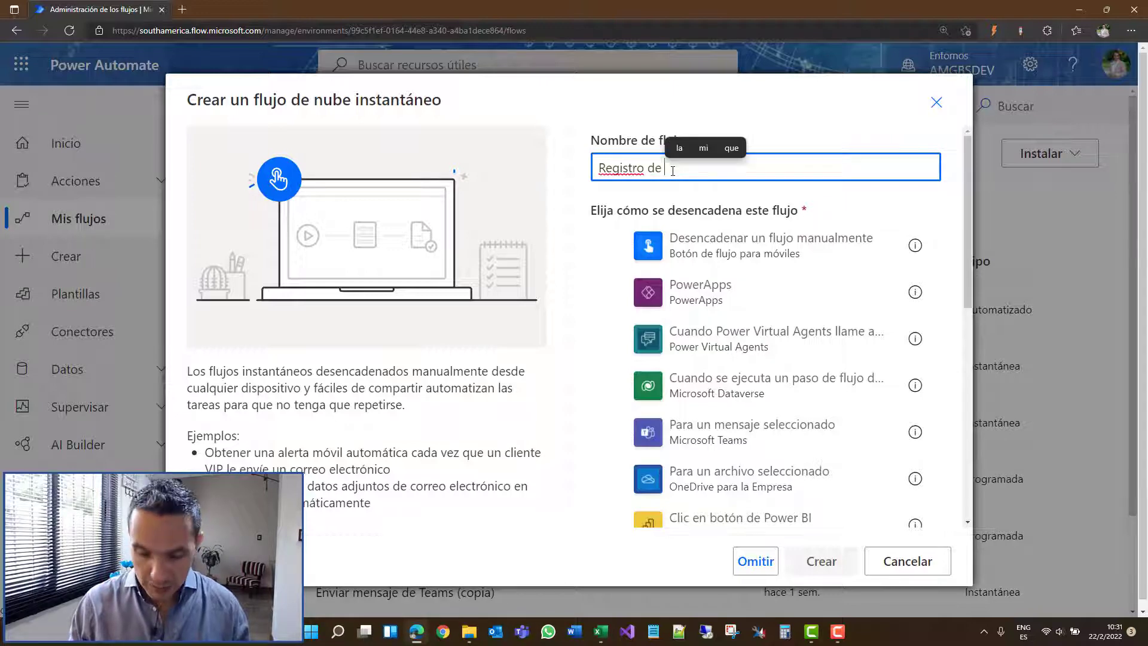
text(ampli)
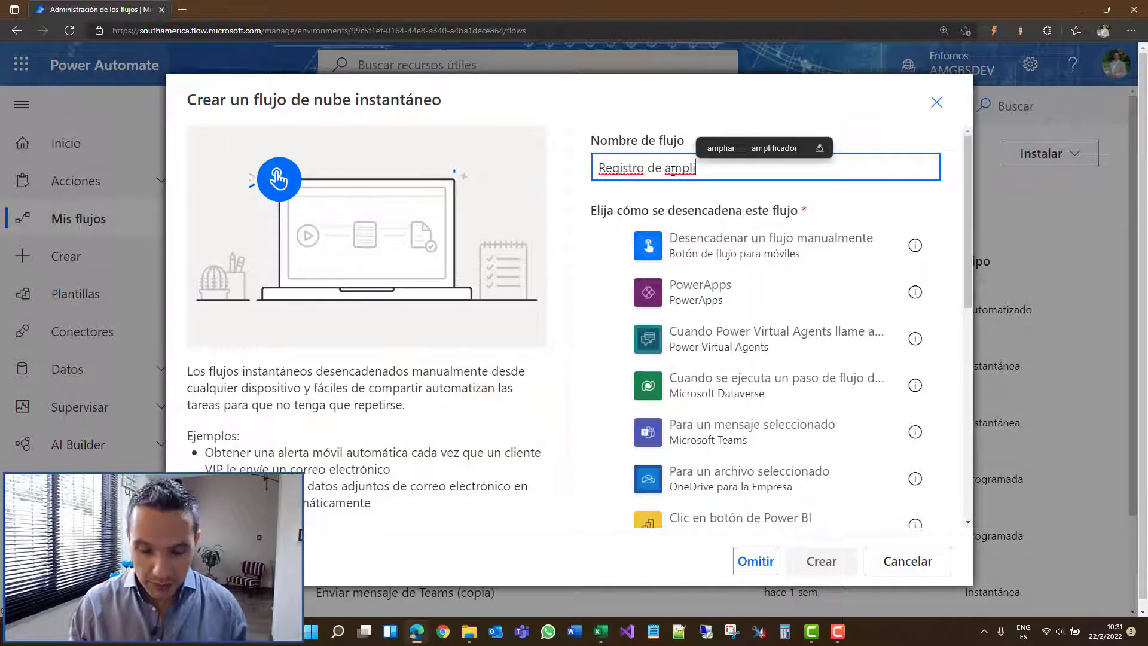
text(tudes térmicas)
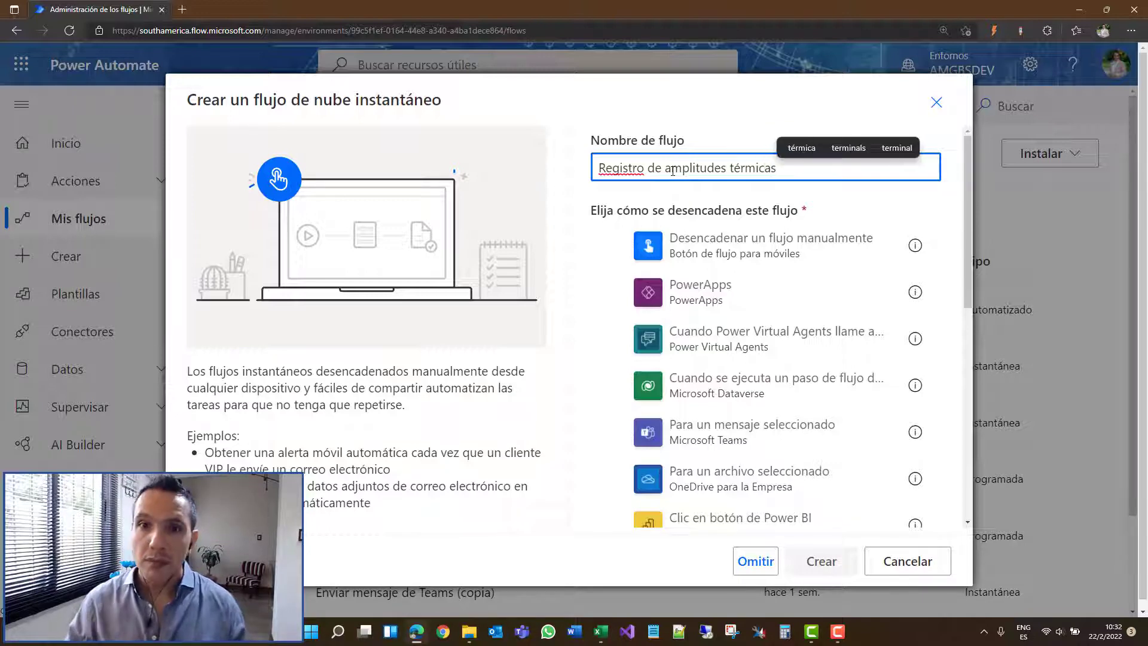
click(761, 251)
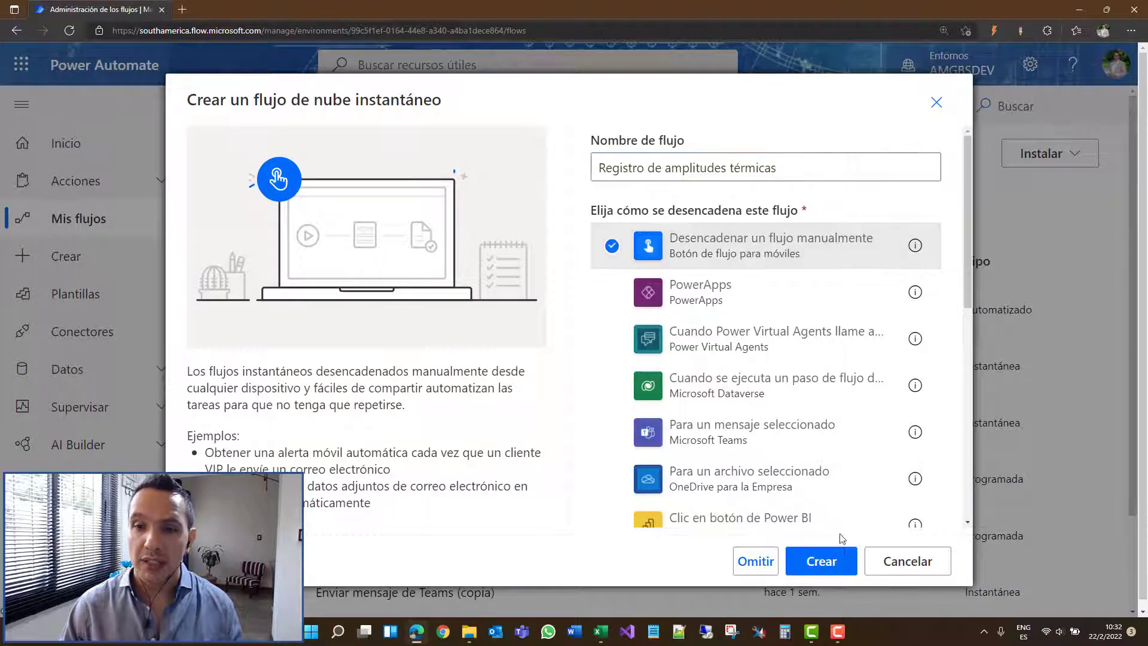
click(828, 566)
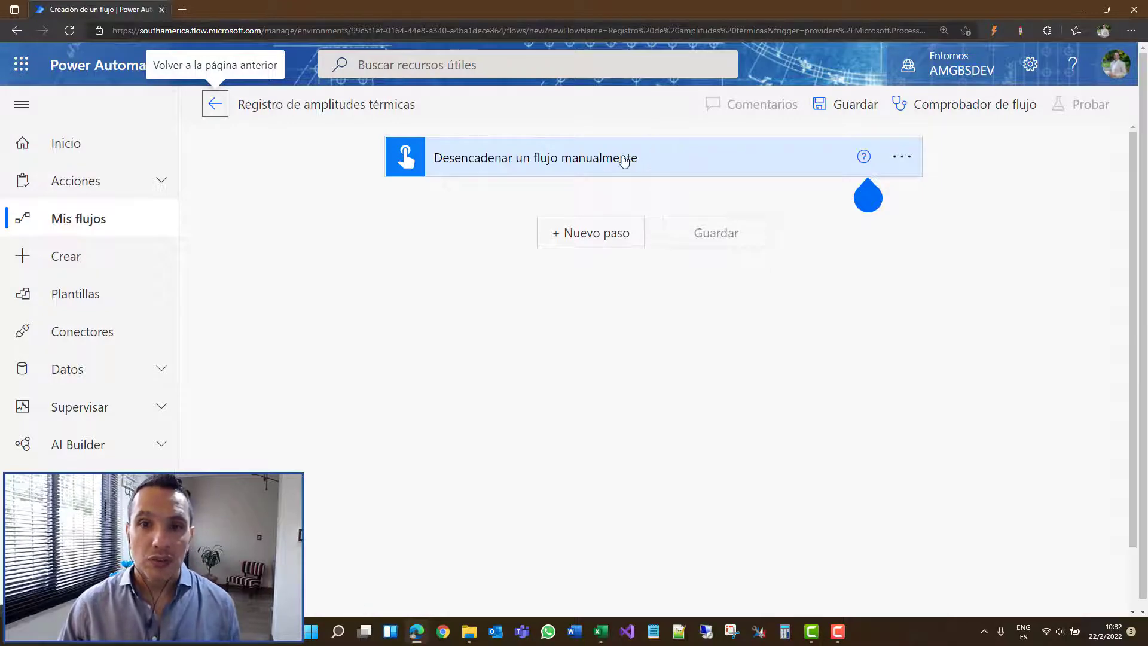
Add the MSN Weather action "Obtener previsión para hoy" after the manual trigger
click(576, 242)
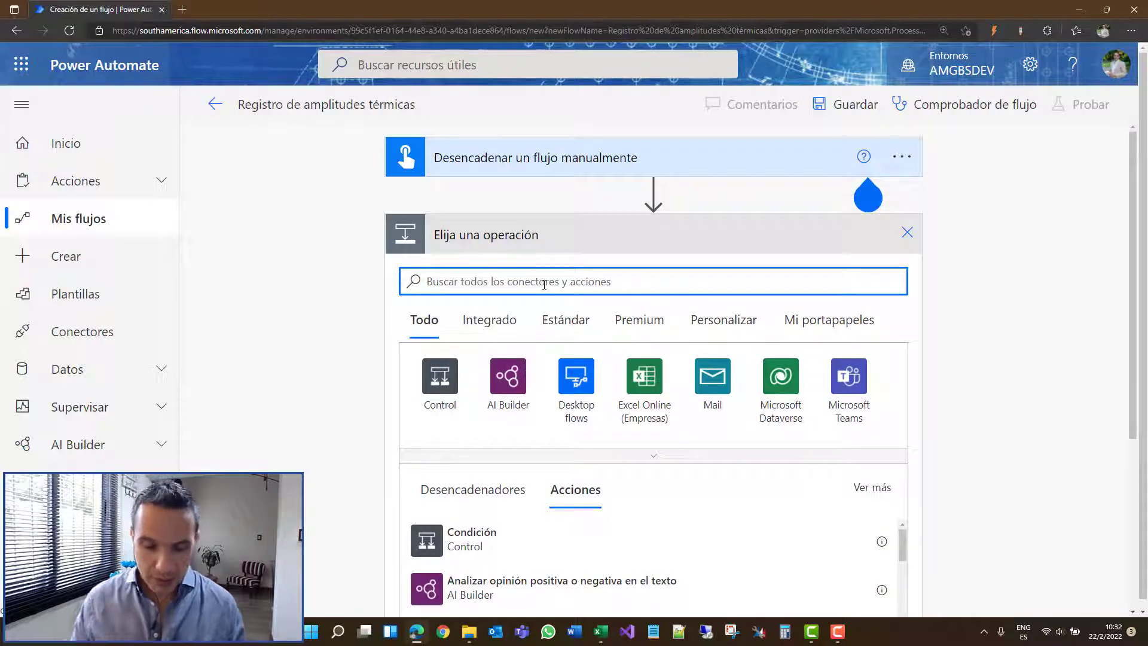
text(weather)
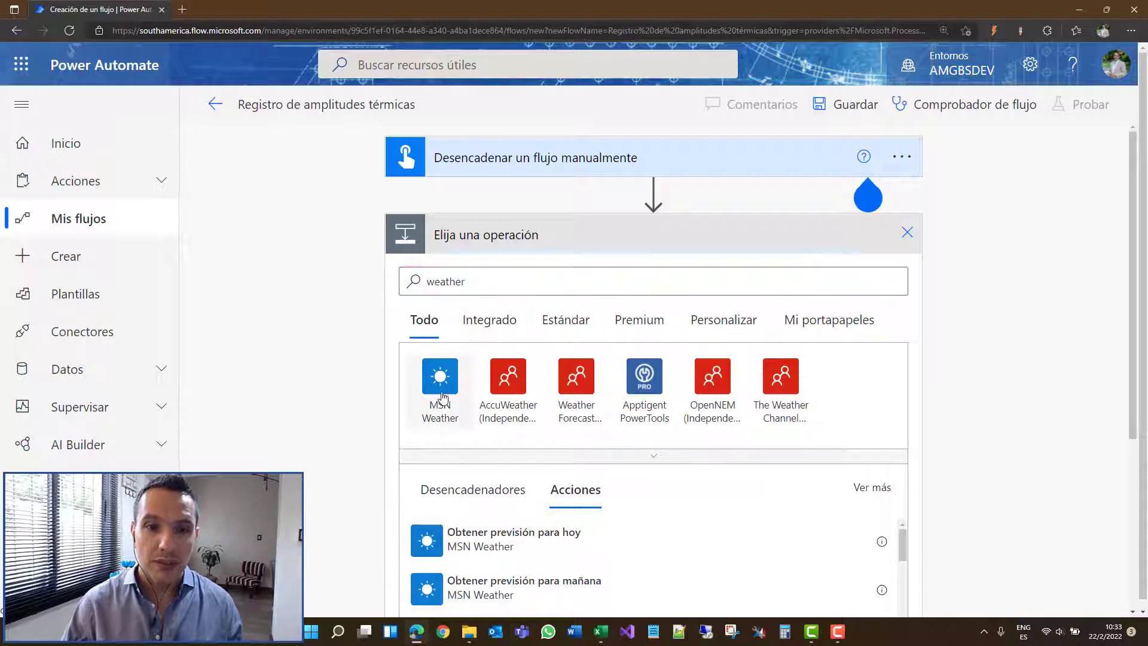
click(441, 400)
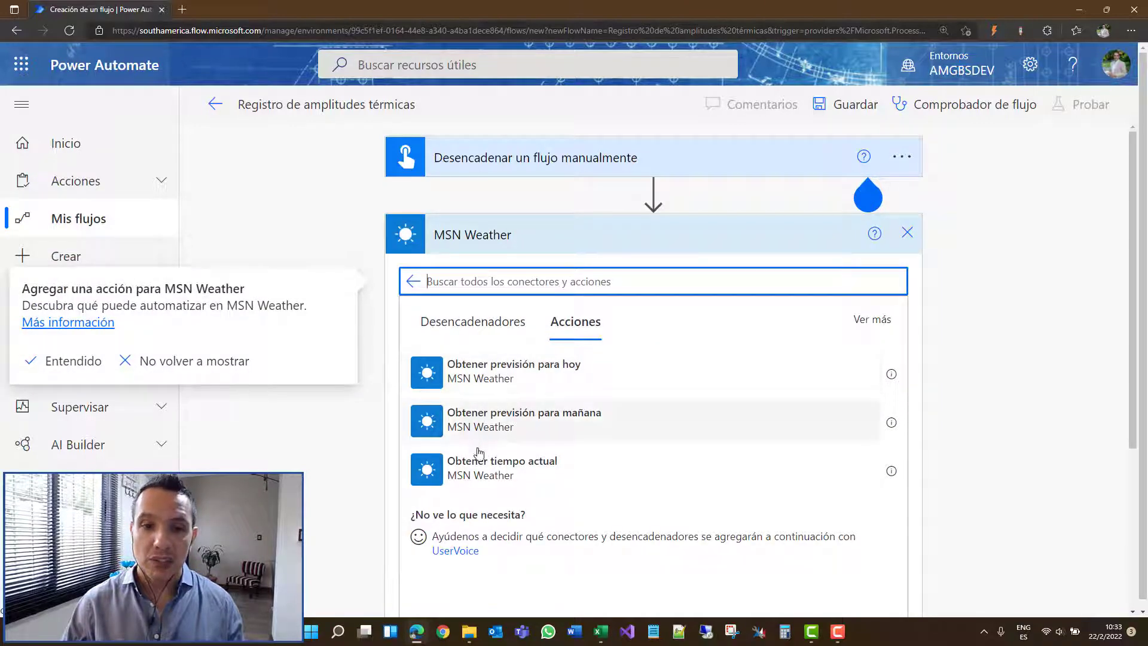
click(500, 384)
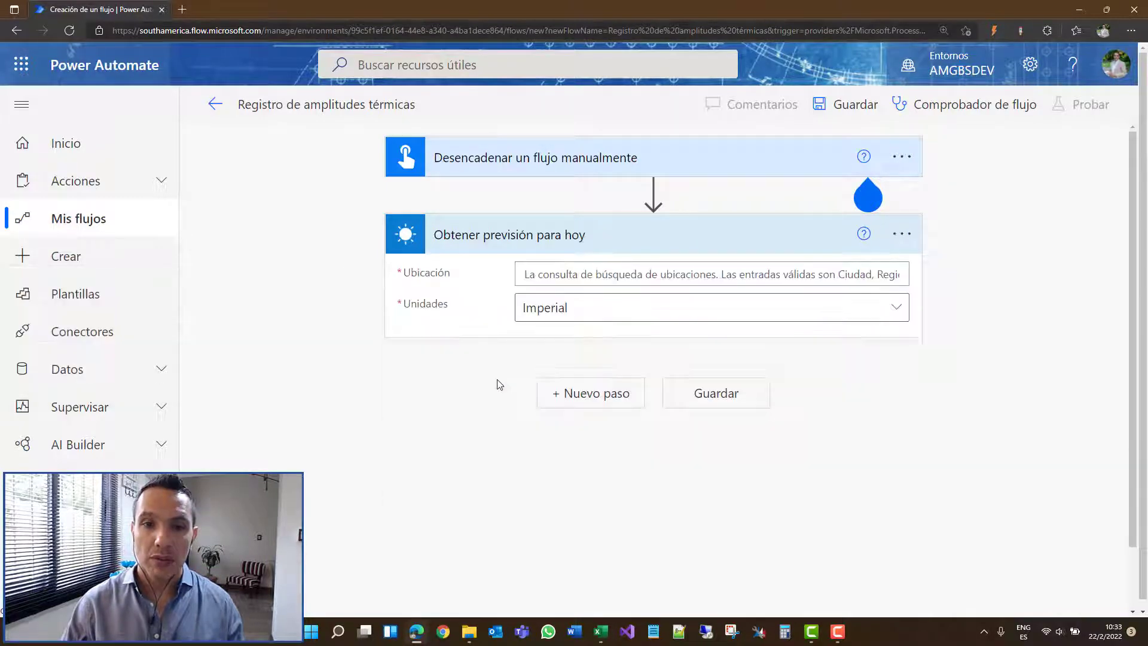
In the forecast action, set Ubicación to the trigger's dynamic value Ciudad and Unidades to Métrica
click(614, 274)
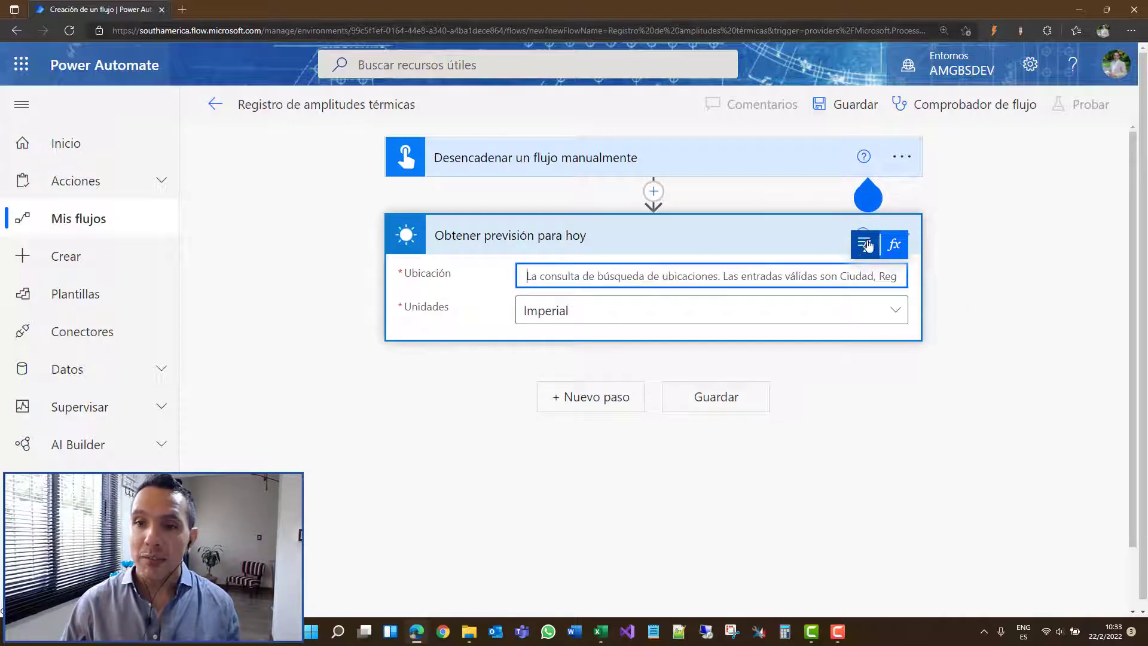
click(863, 244)
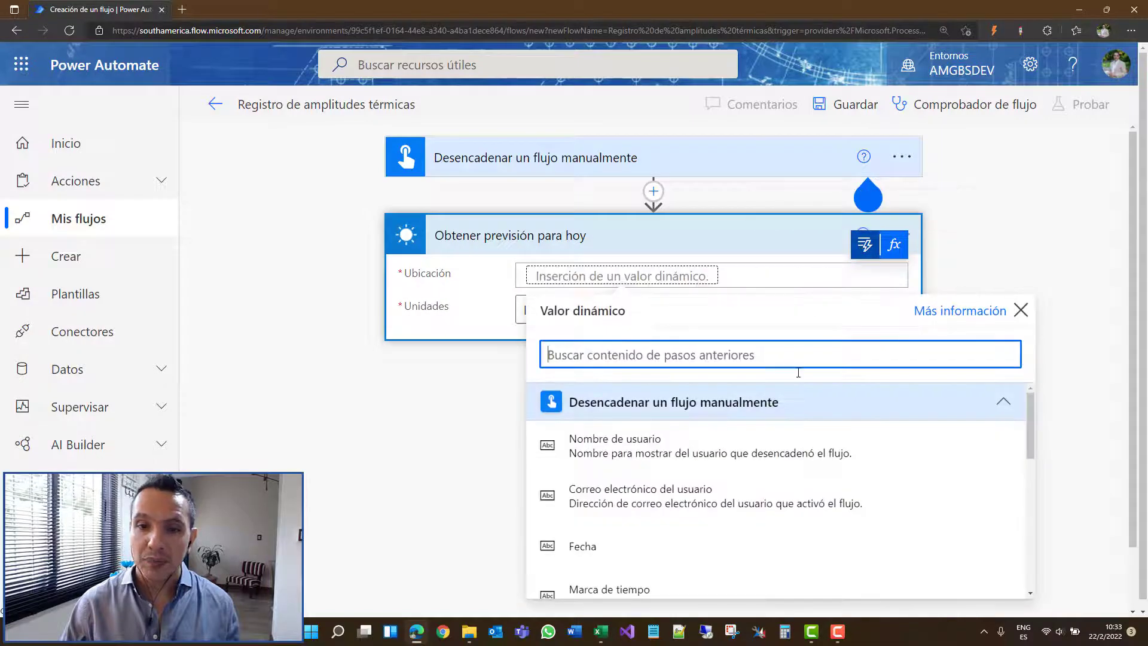
scroll(821, 454, down, 1)
scroll(822, 454, down, 3)
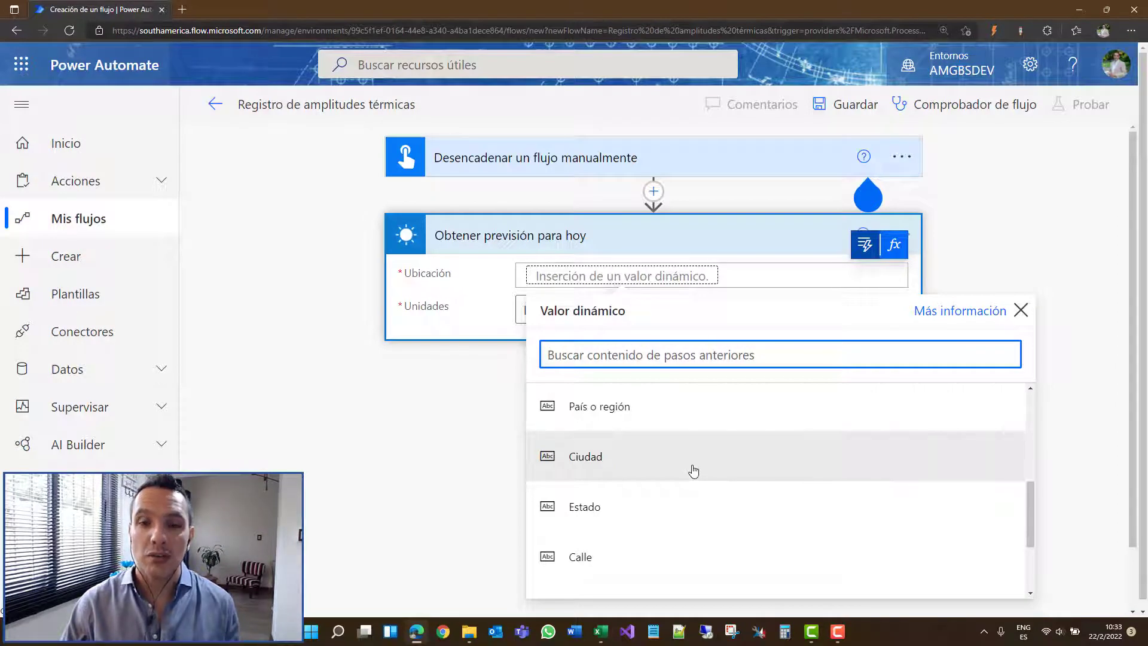
click(694, 471)
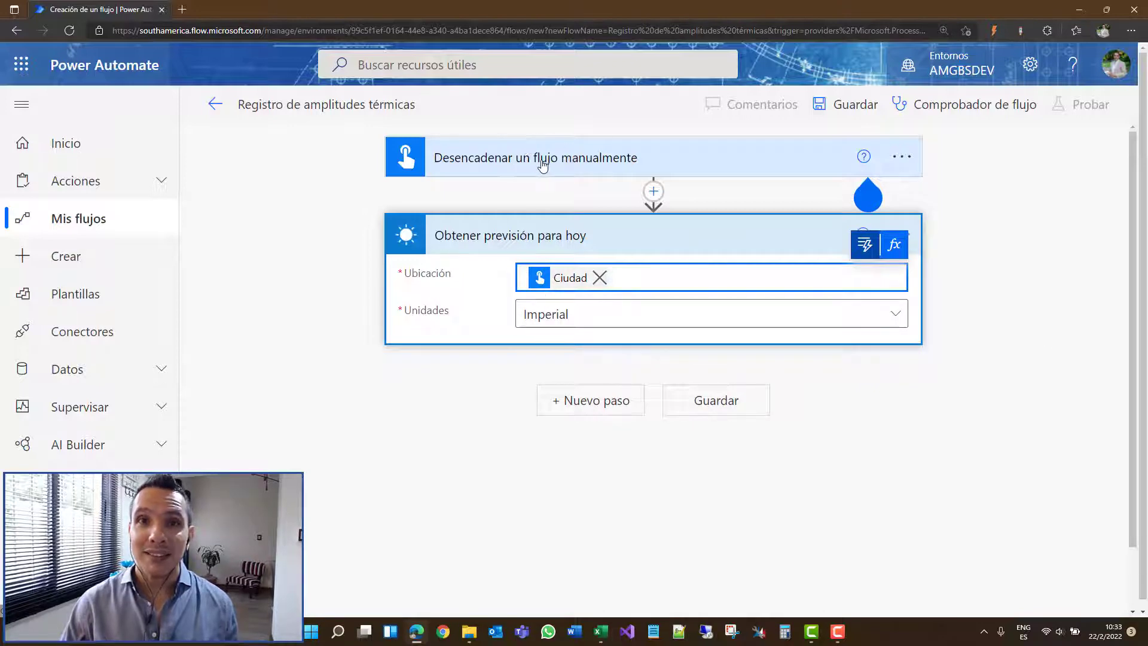
mouse_move(562, 287)
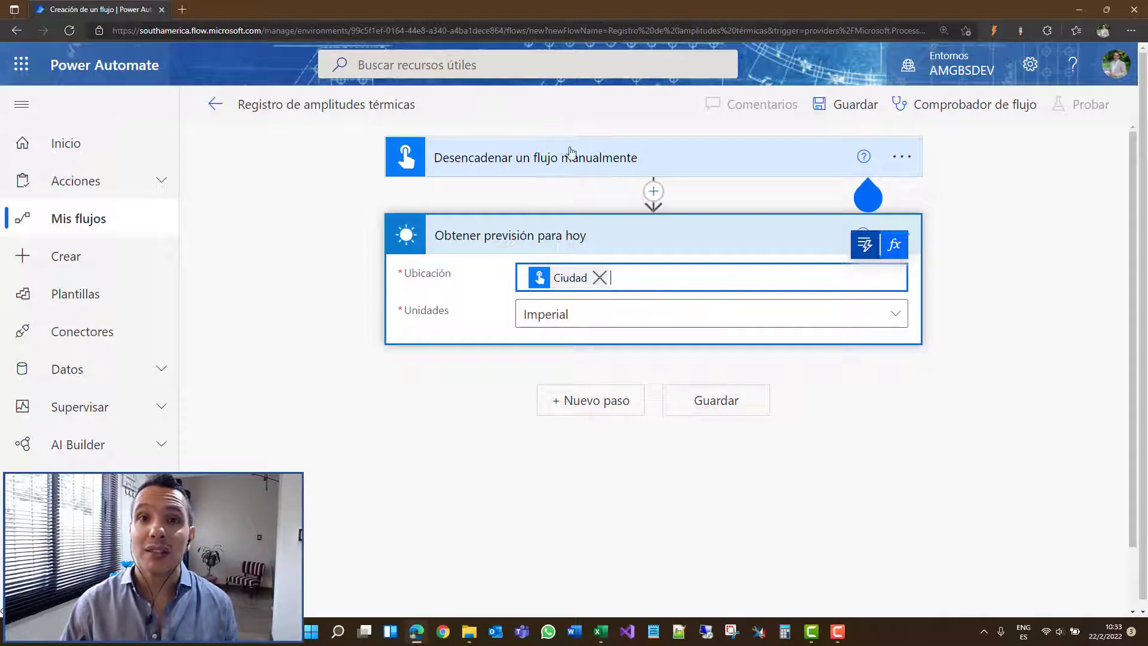
click(568, 315)
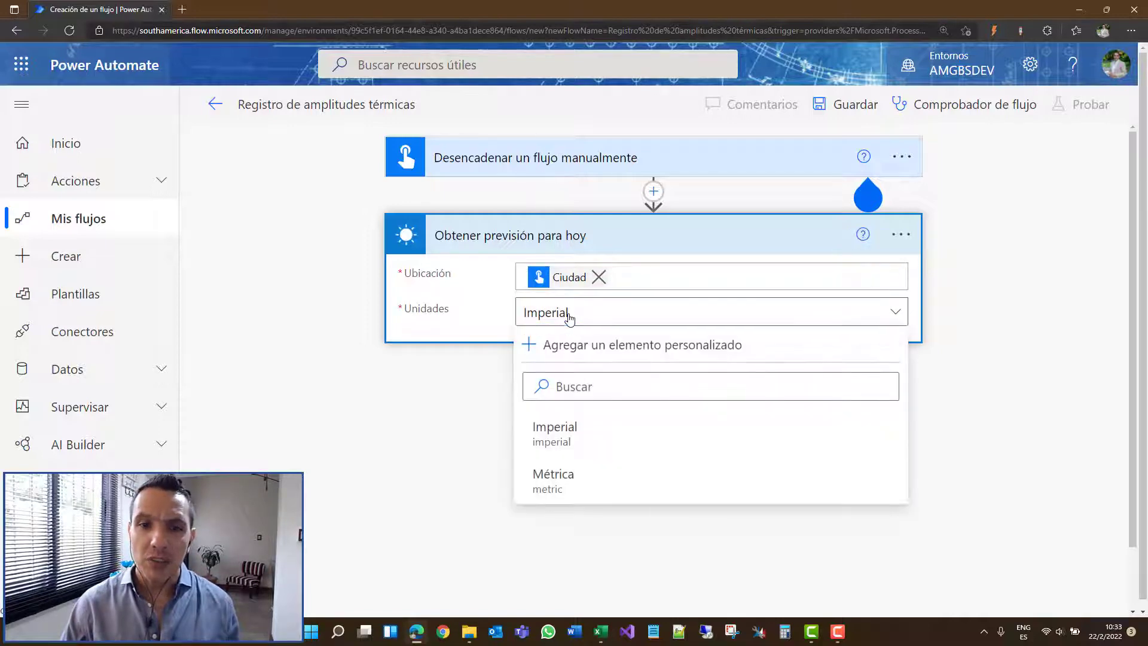
click(587, 482)
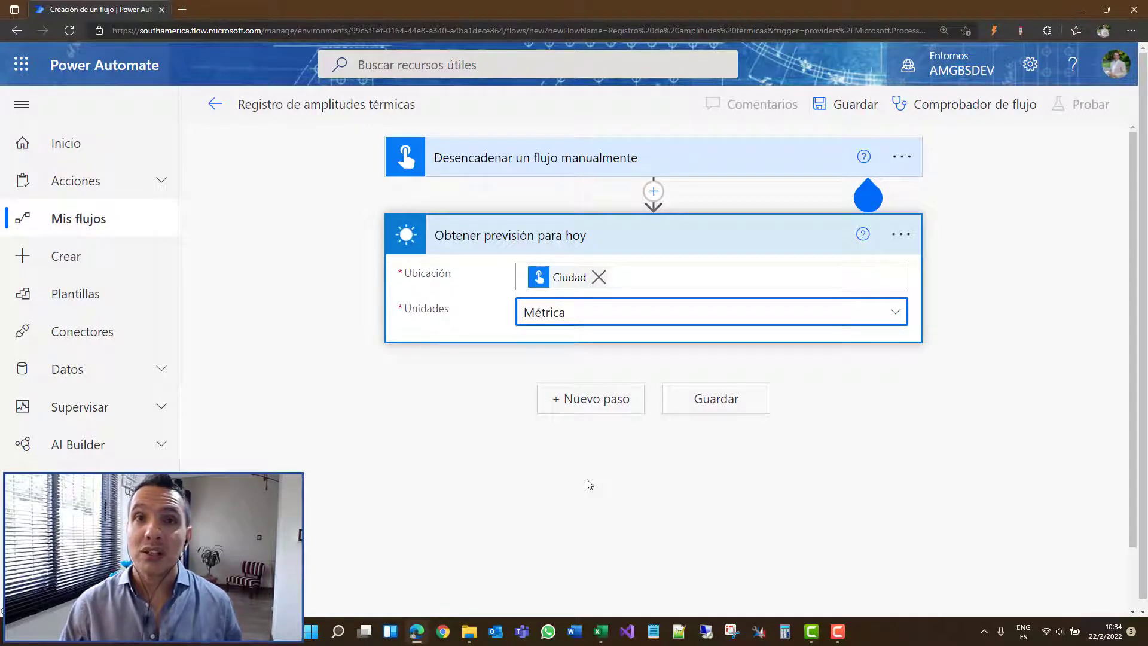
Add an "Inicializar variable" action after the weather forecast action
scroll(592, 443, down, 1)
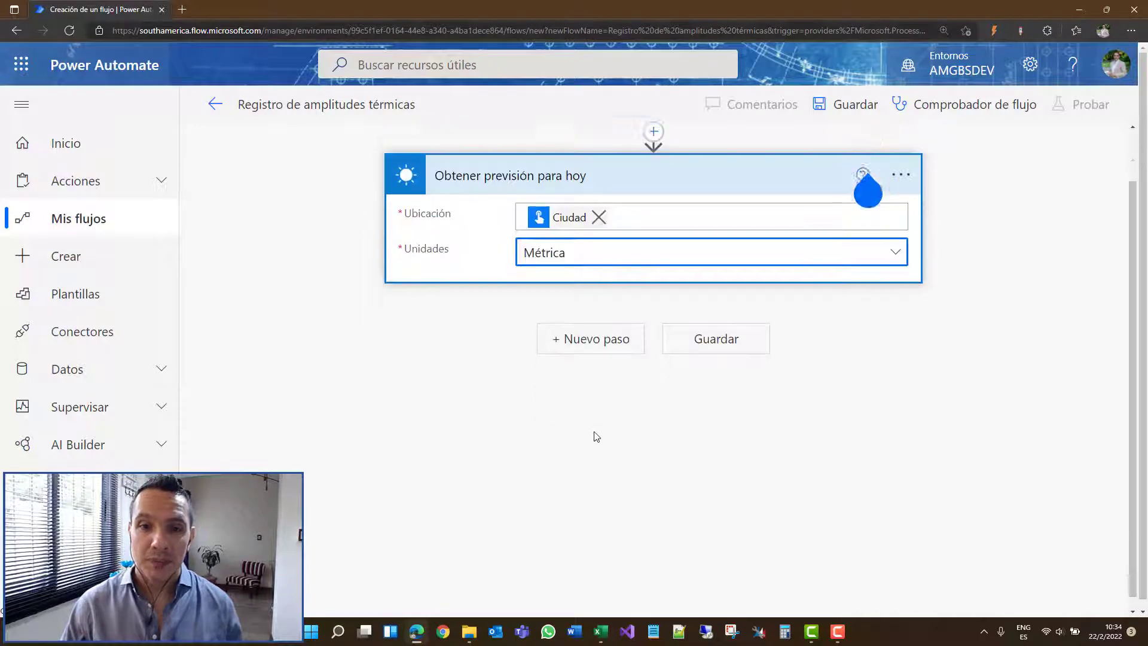
click(590, 334)
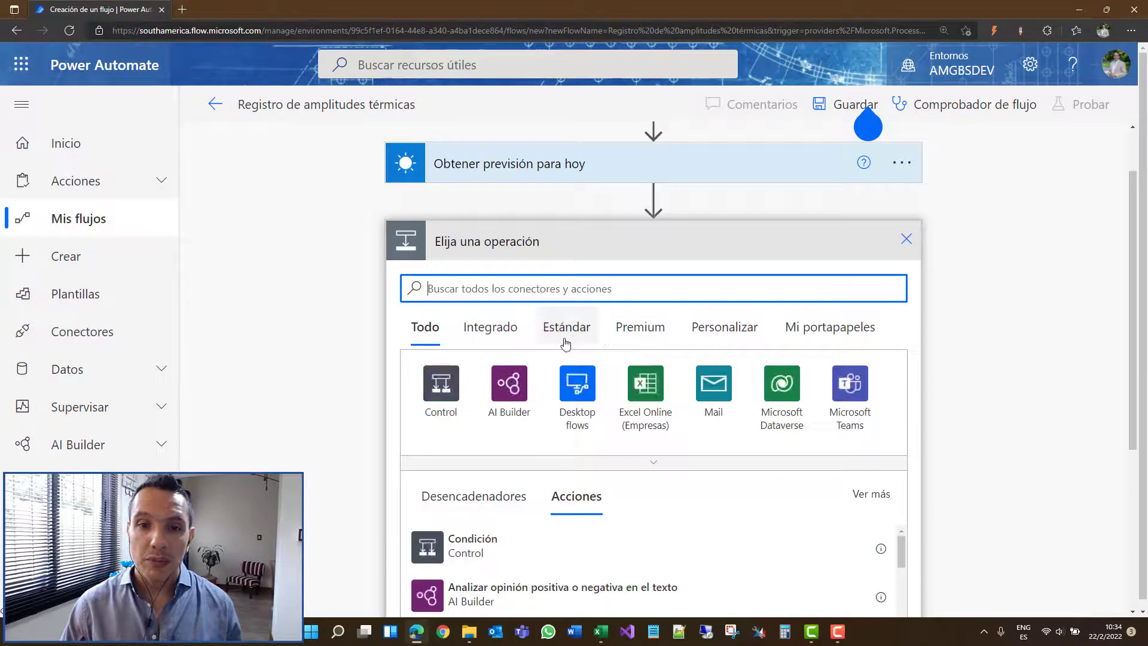
click(488, 326)
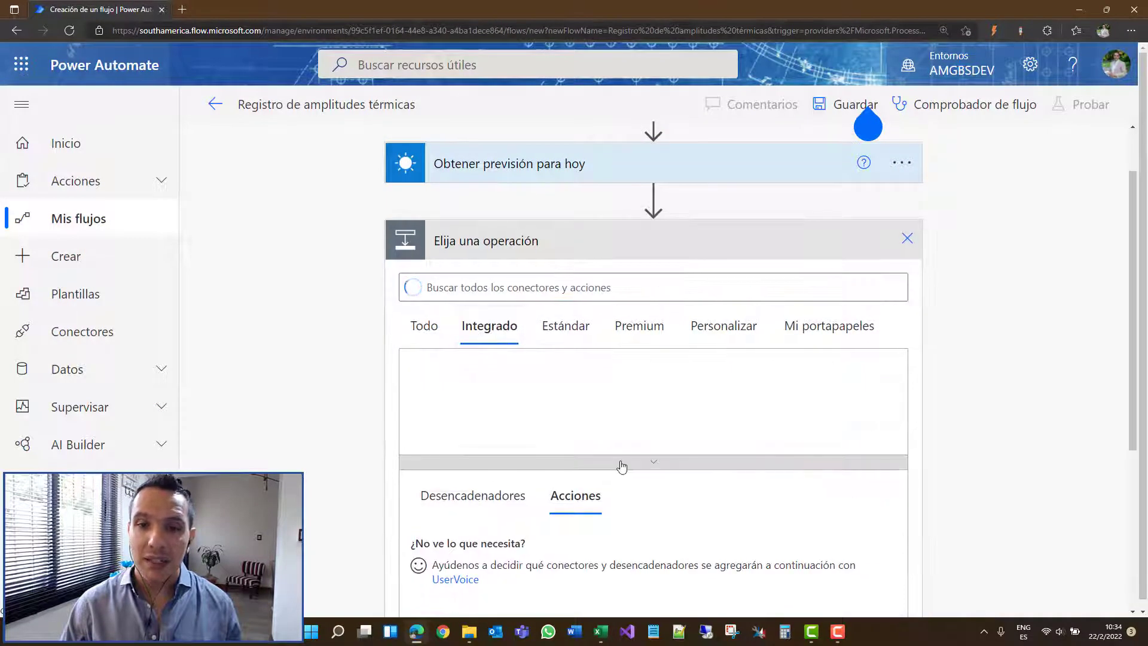
click(624, 466)
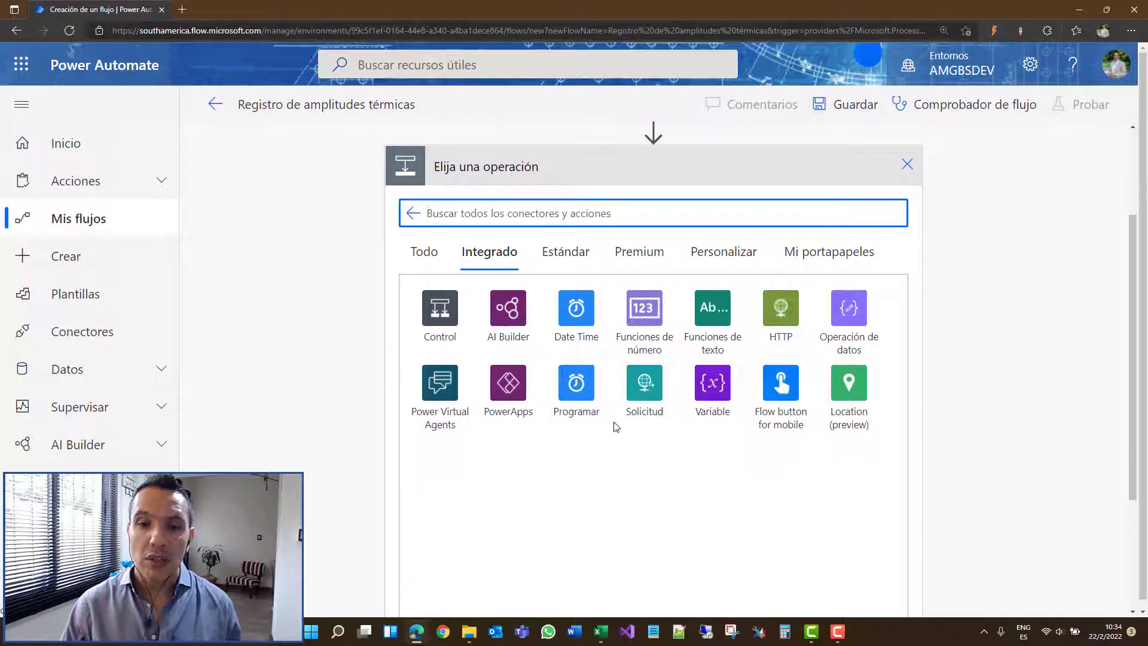
click(714, 398)
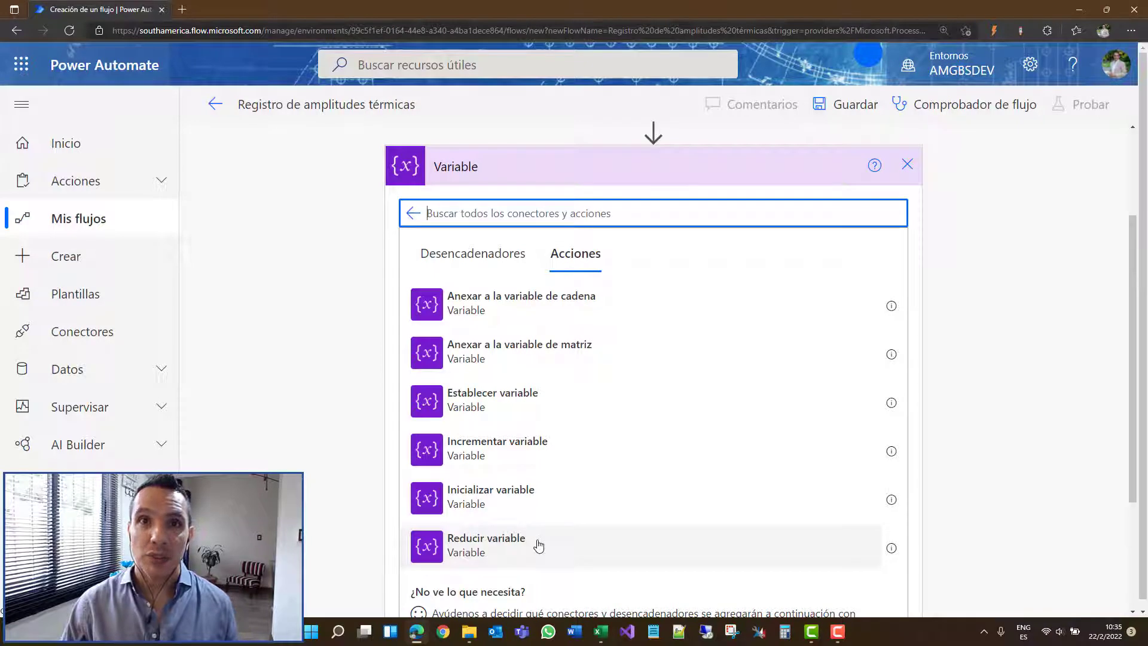
click(483, 494)
Name the variable tempmax and set its type to Entero
click(565, 289)
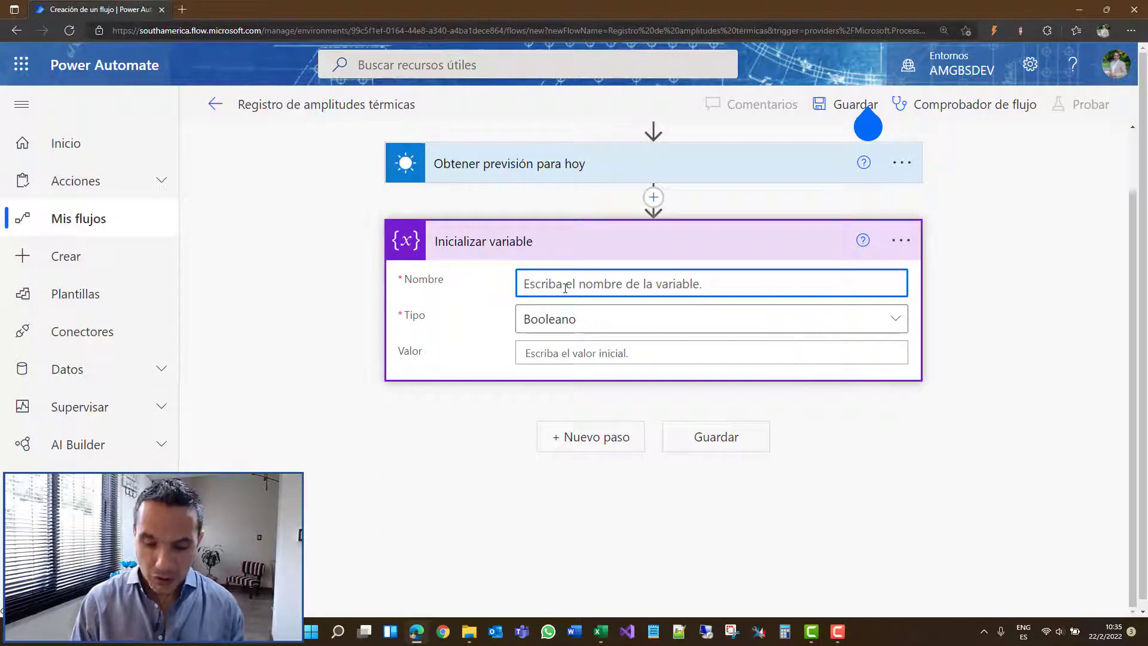
text(tempmax)
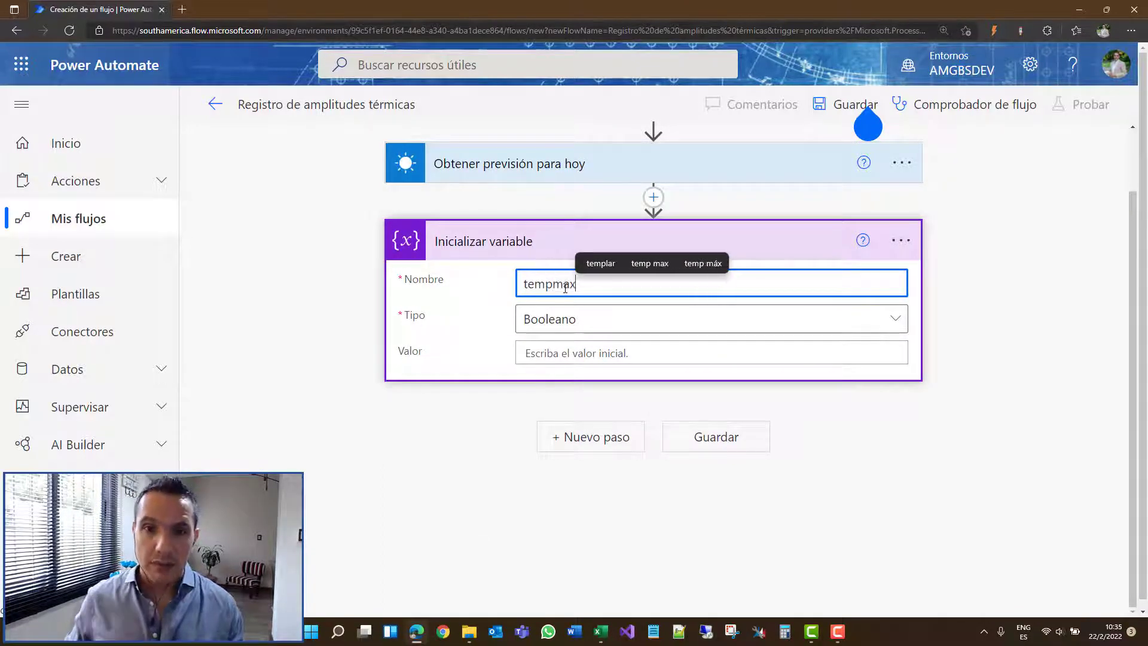
click(577, 320)
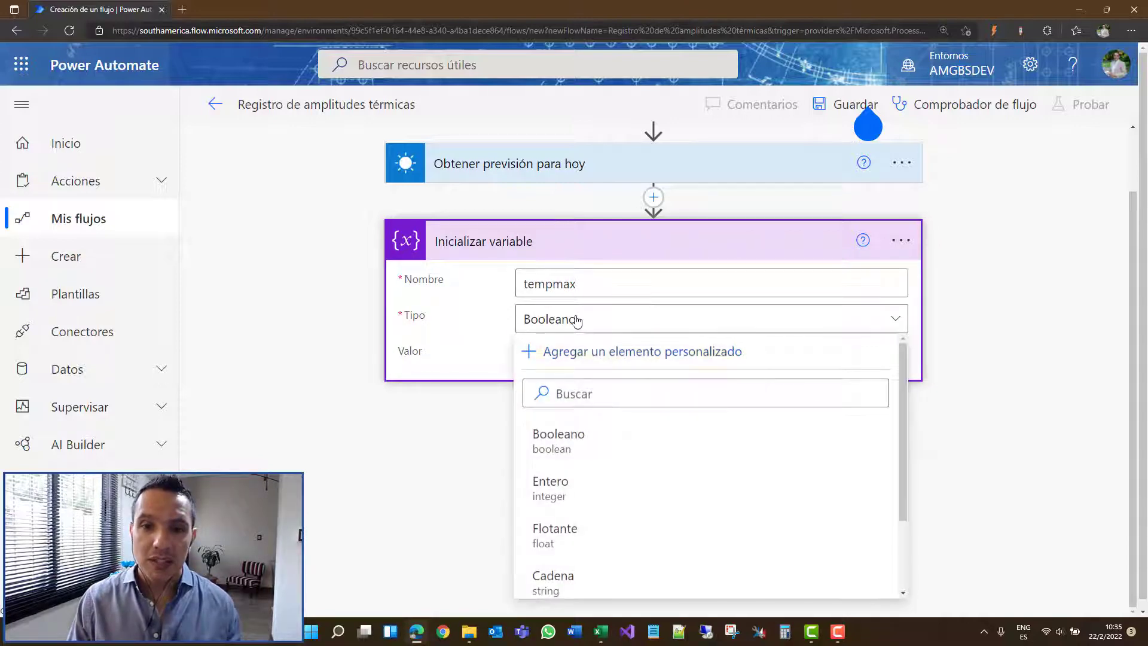
click(574, 488)
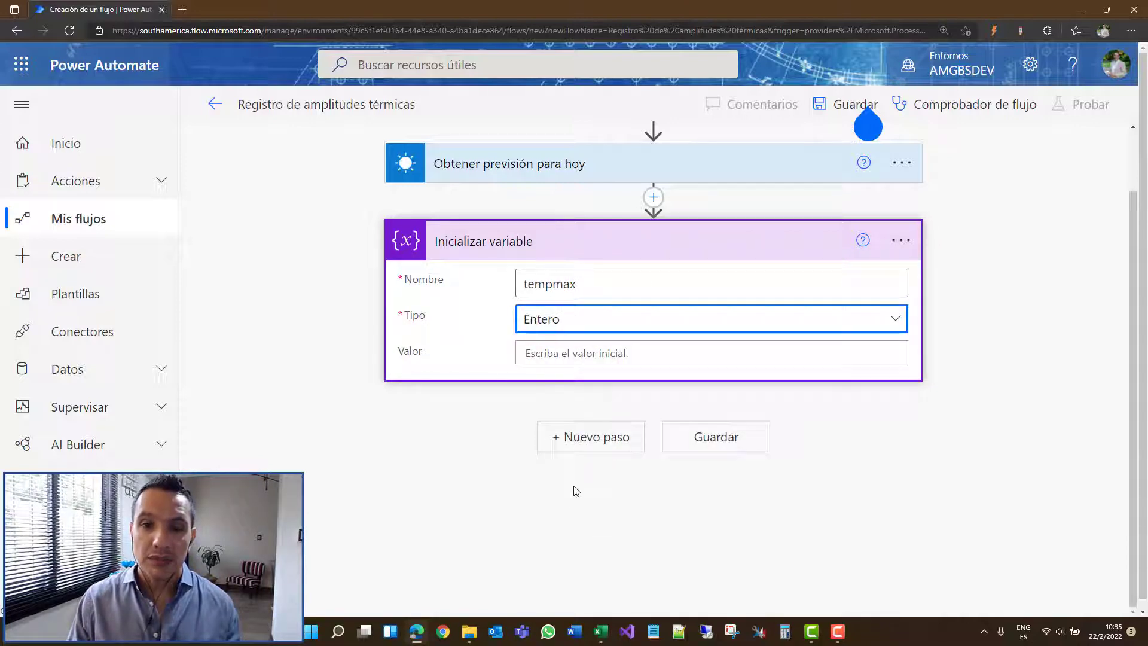
Search the dynamic values available for the tempmax variable's Valor for "temp" and examine the temperature outputs
click(572, 353)
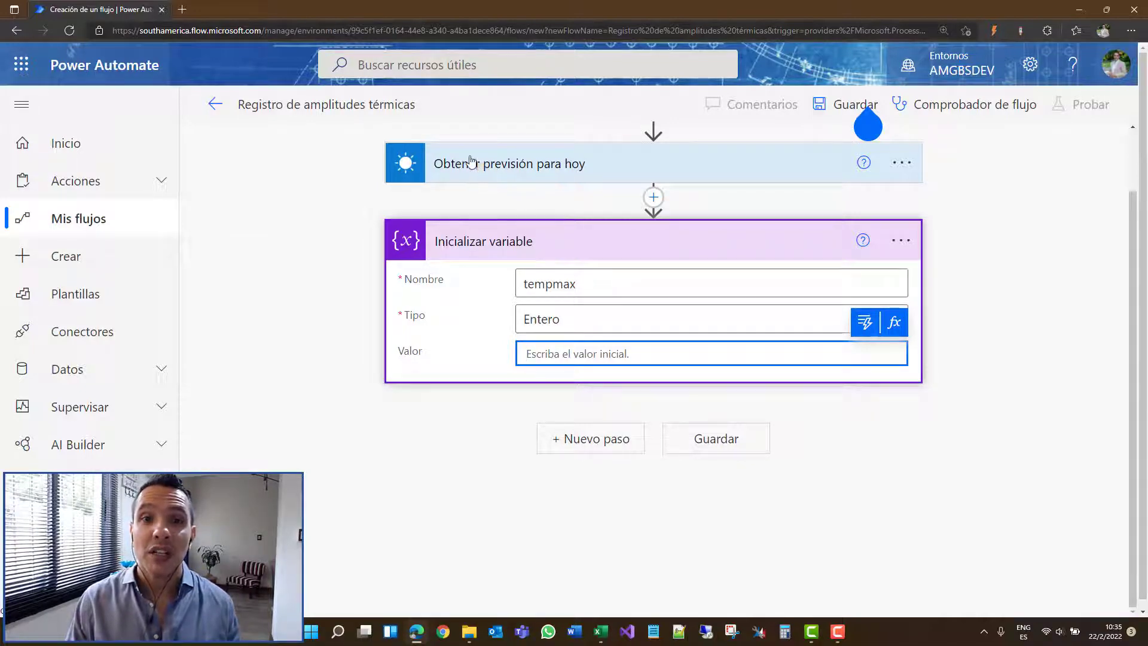
click(865, 324)
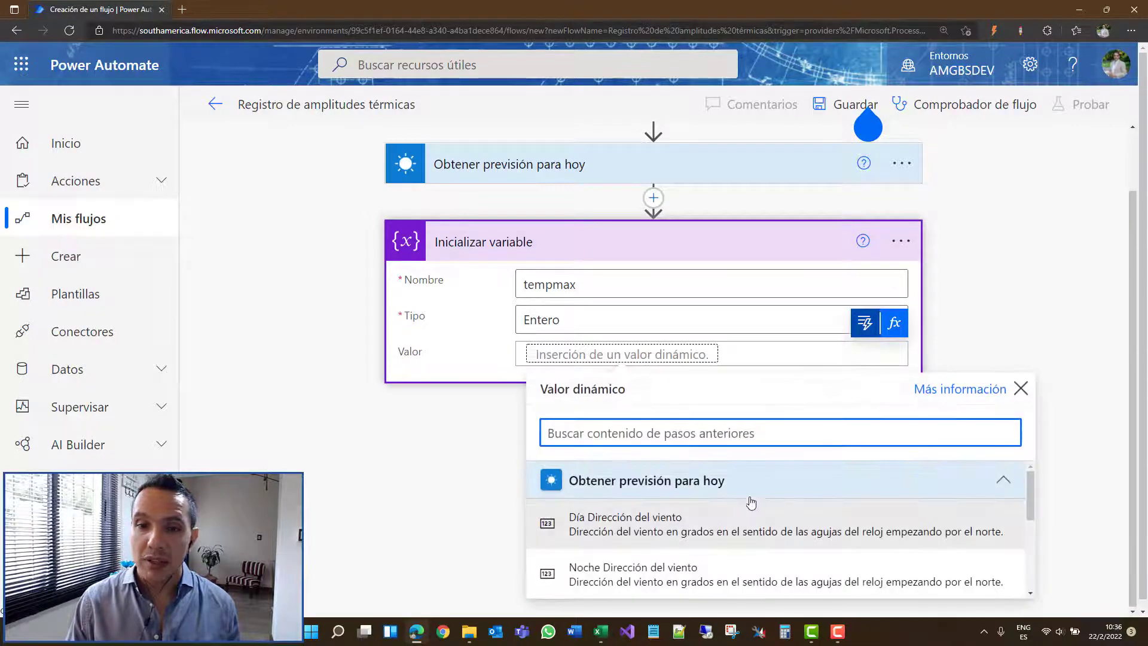
text(temp)
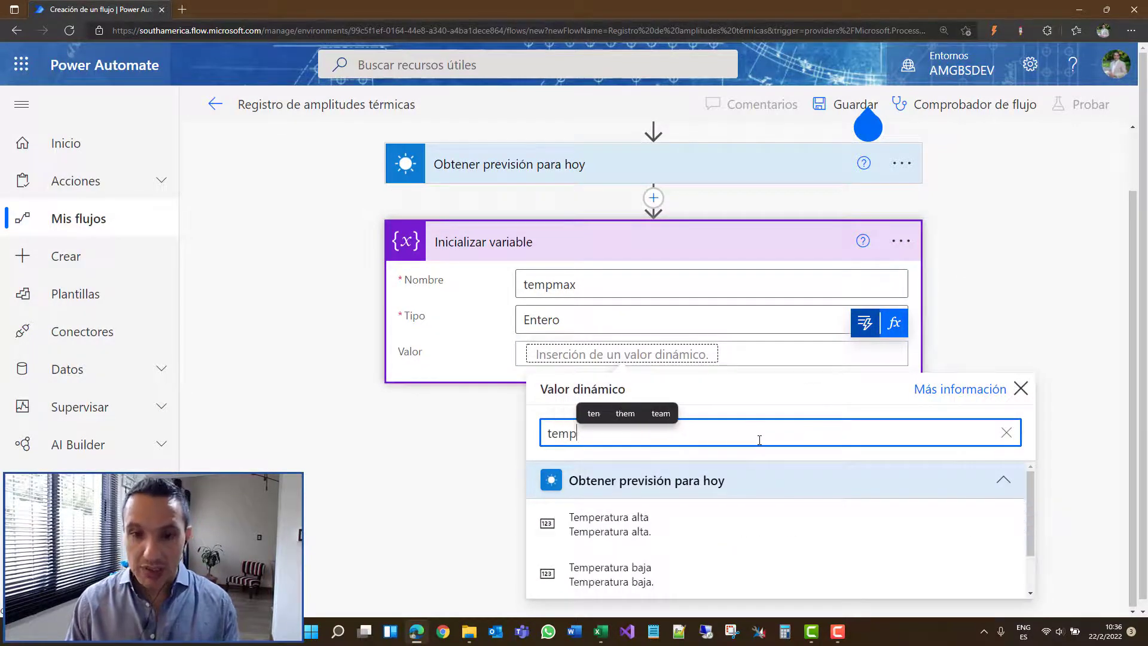
scroll(662, 507, down, 1)
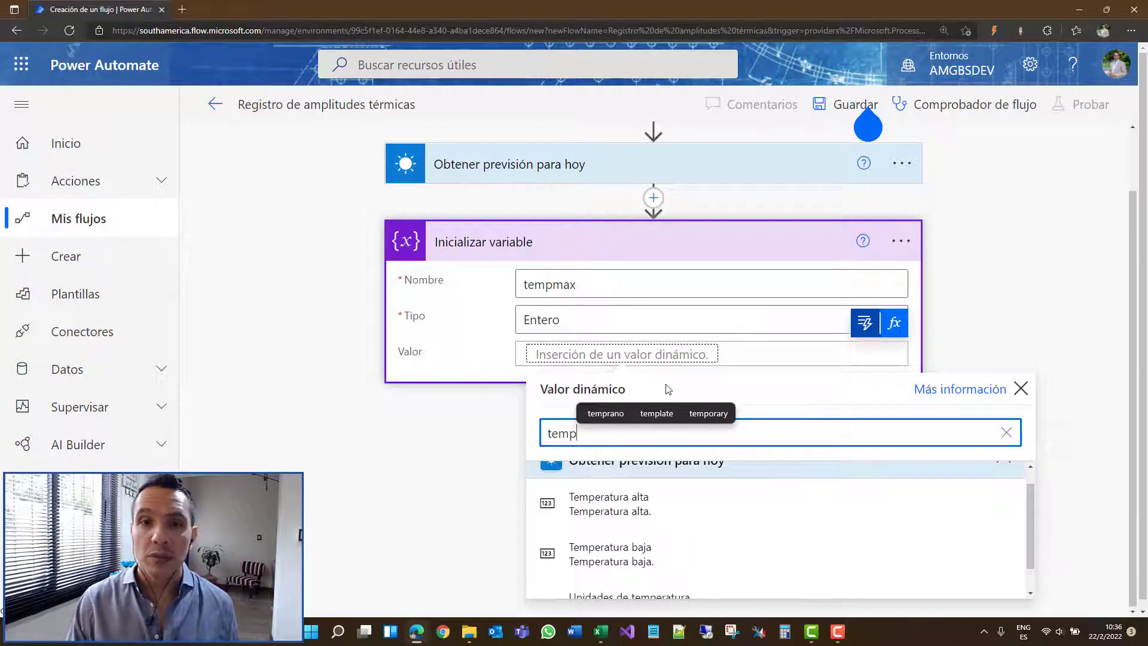
Set the tempmax variable's Valor to an int() expression wrapping the forecast's dynamic value Temperatura alta
click(896, 329)
click(895, 329)
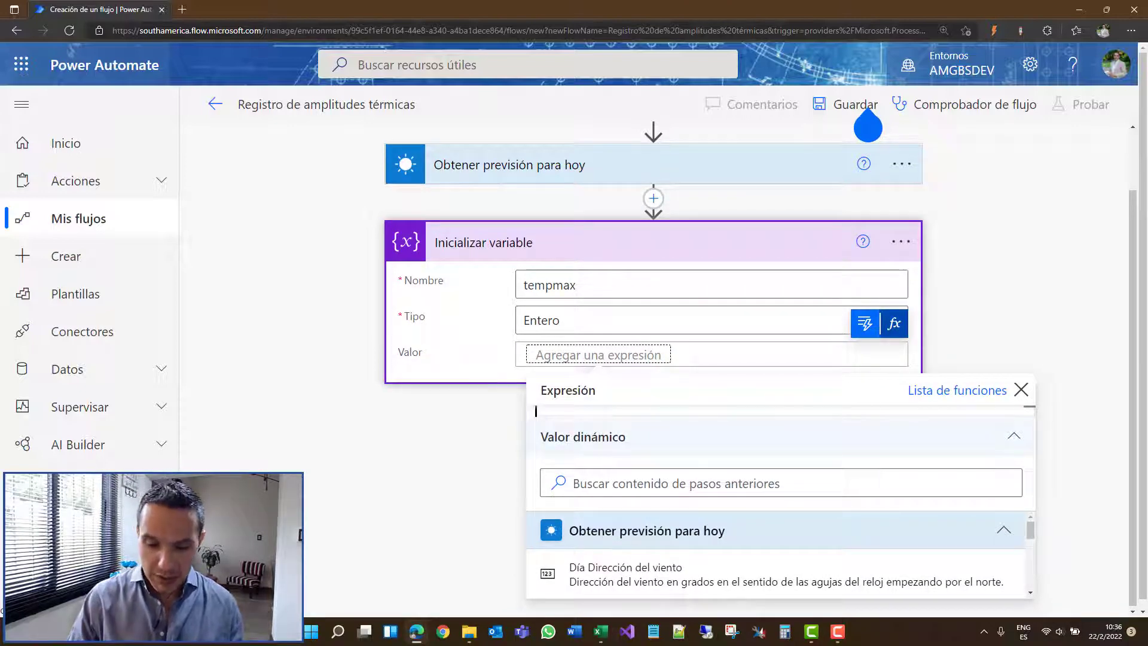
text(int()
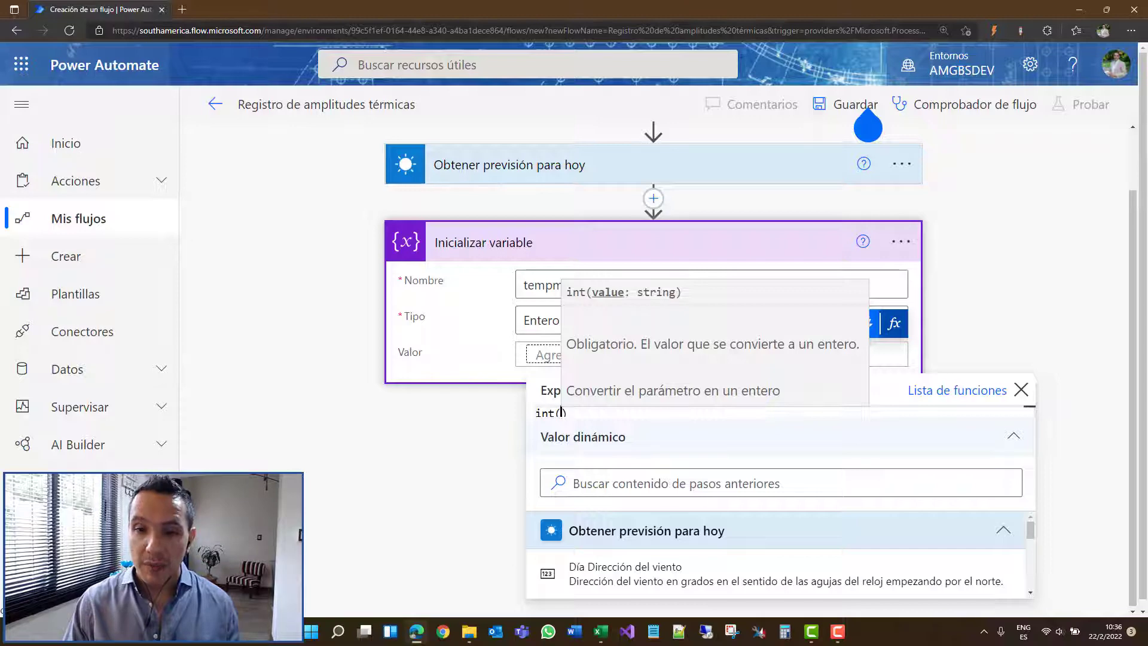
click(722, 484)
text(temp)
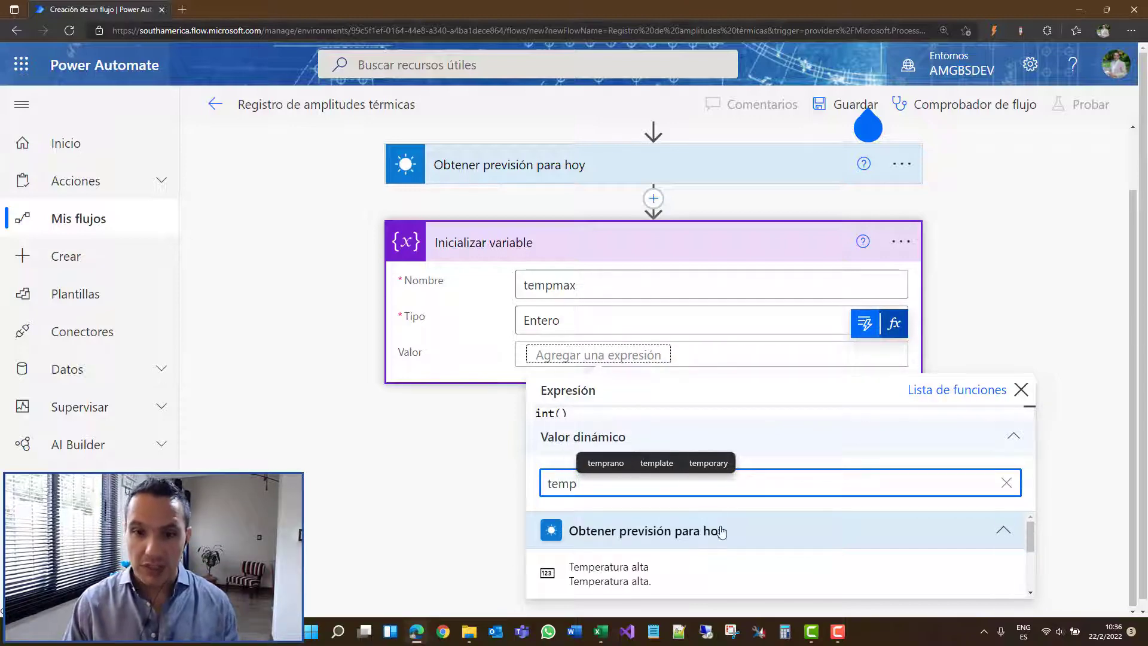
click(684, 579)
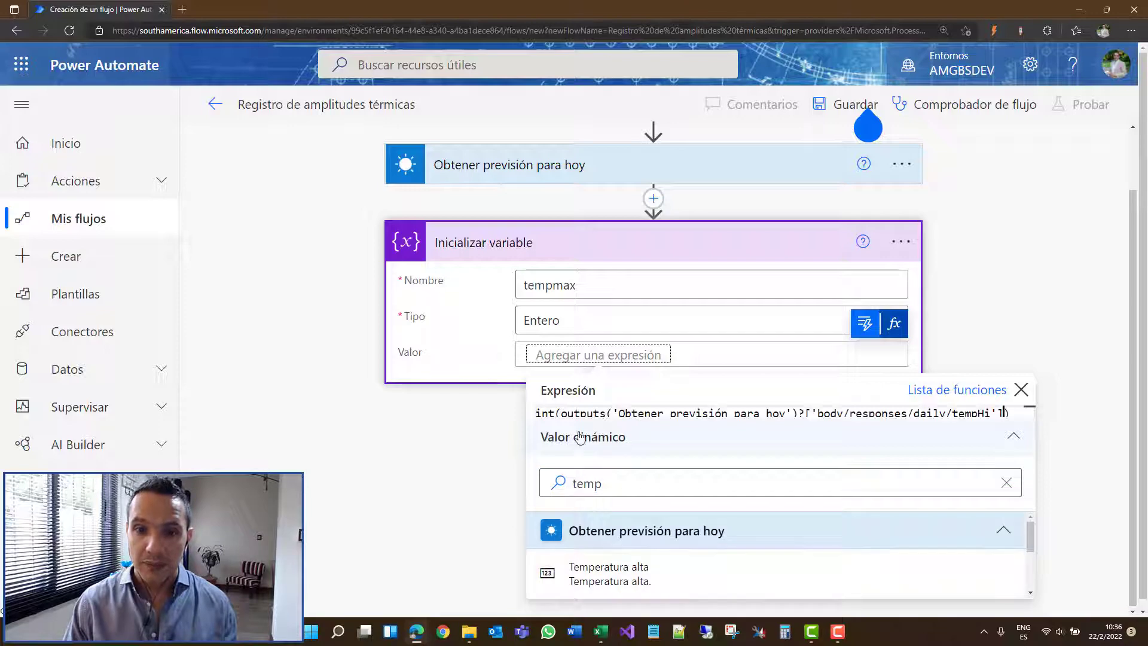
key(Return)
key(ctrl+minus)
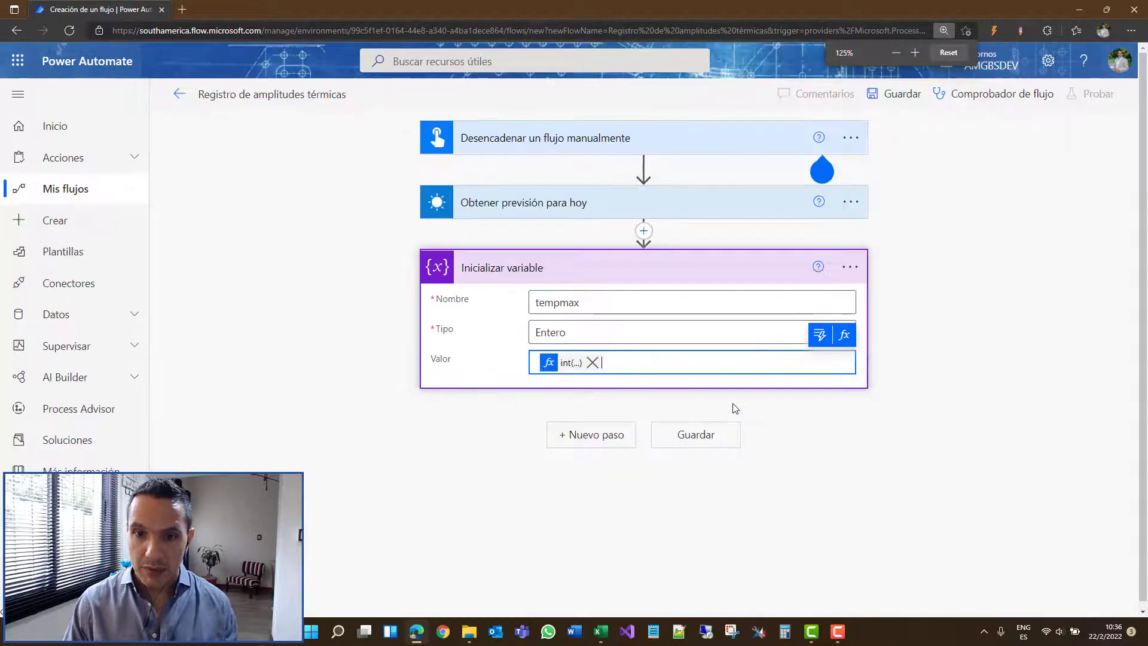
click(573, 363)
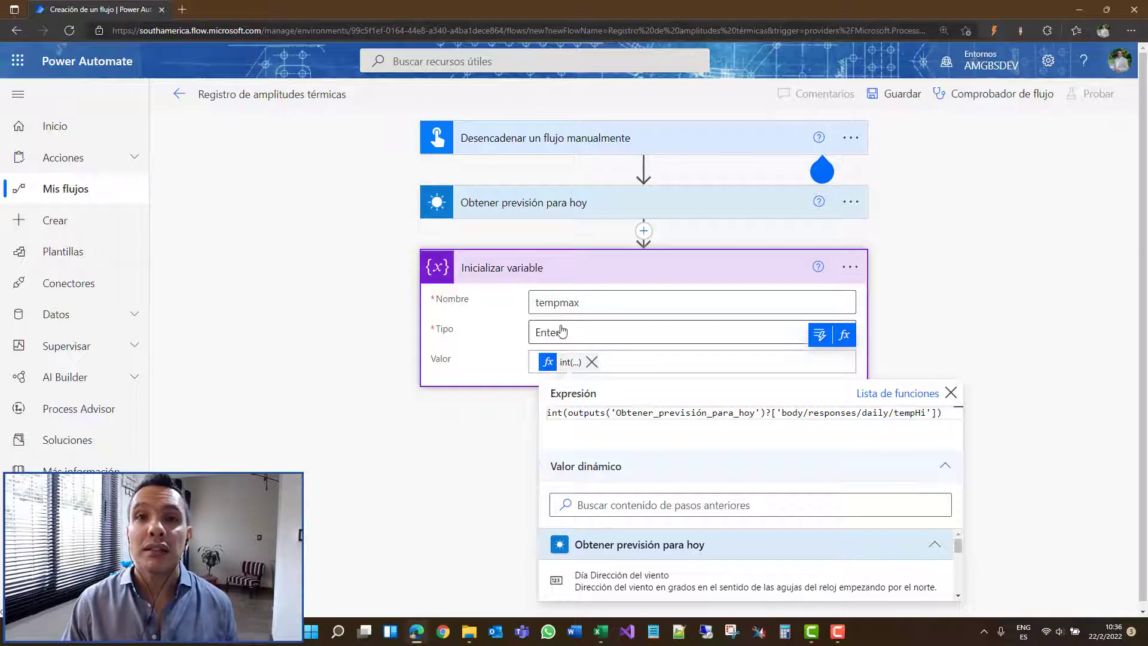
click(927, 284)
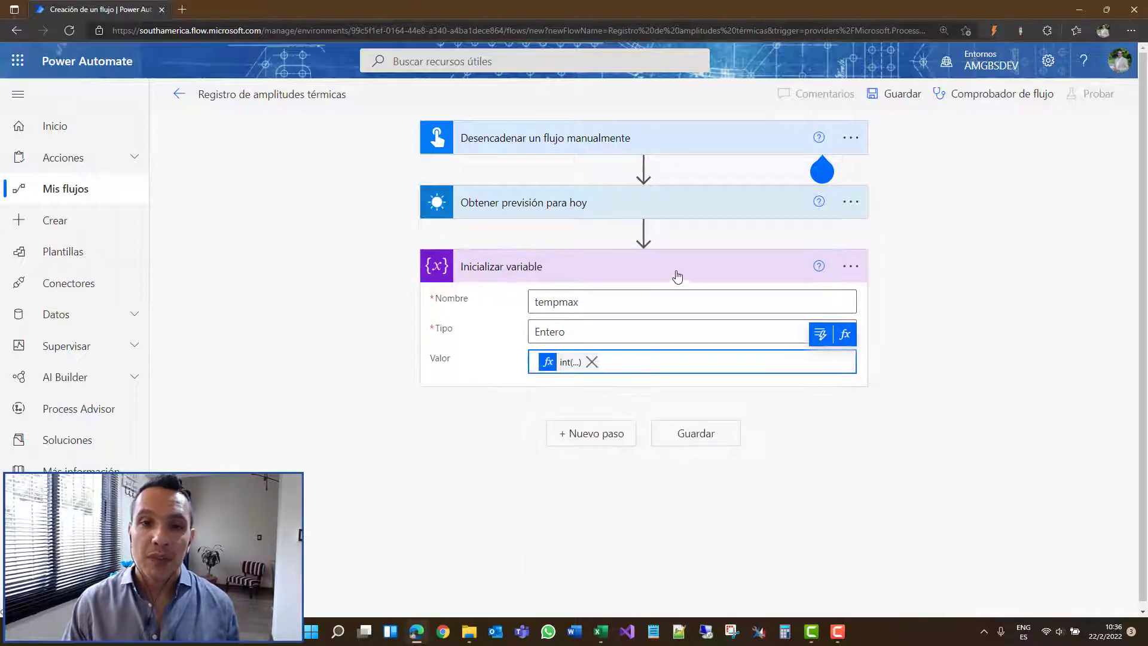
Rename the "Inicializar variable" action as tempmax and collapse its card
click(850, 267)
click(917, 293)
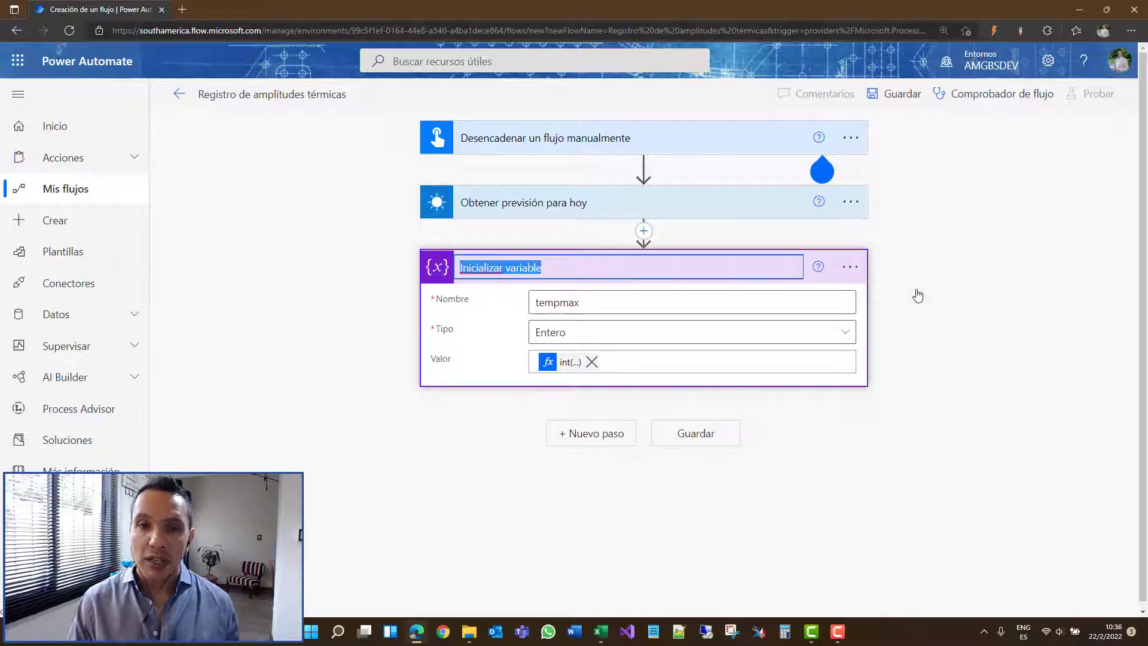
text(tempma)
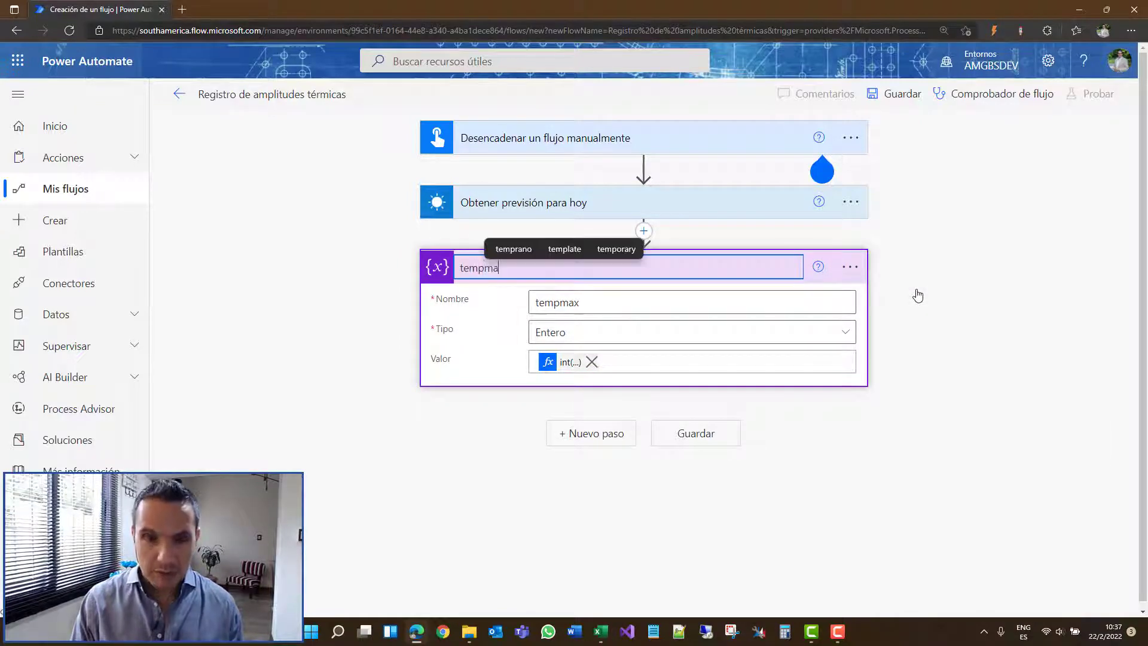
text(x)
click(919, 295)
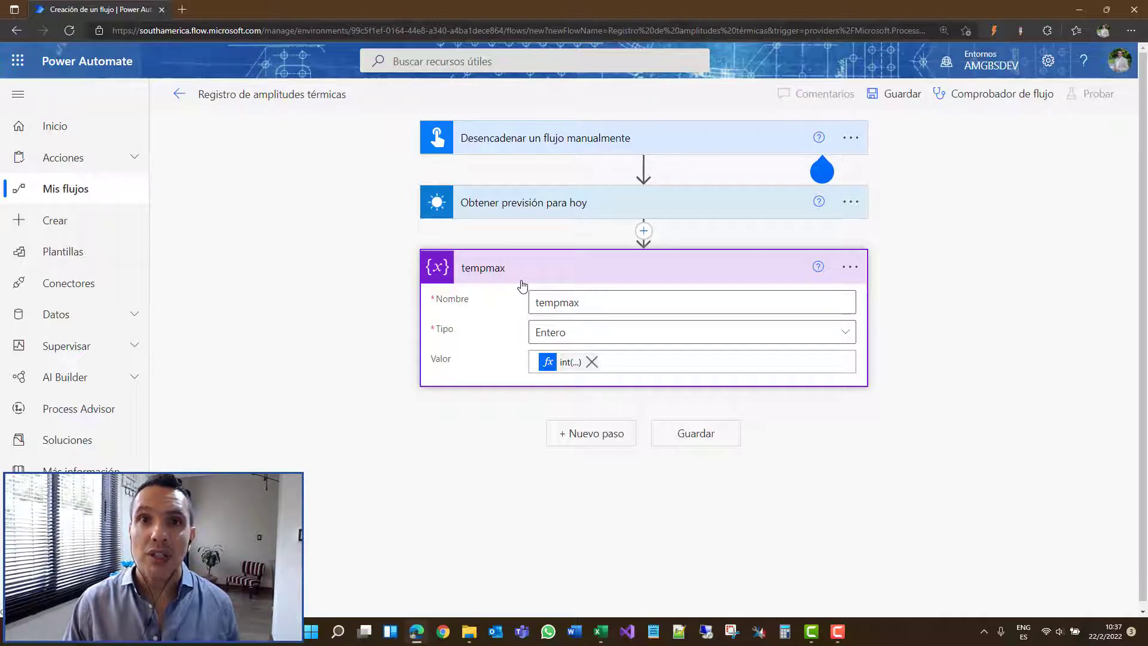
click(621, 280)
Add another built-in "Inicializar variable" action after the tempmax action
click(612, 327)
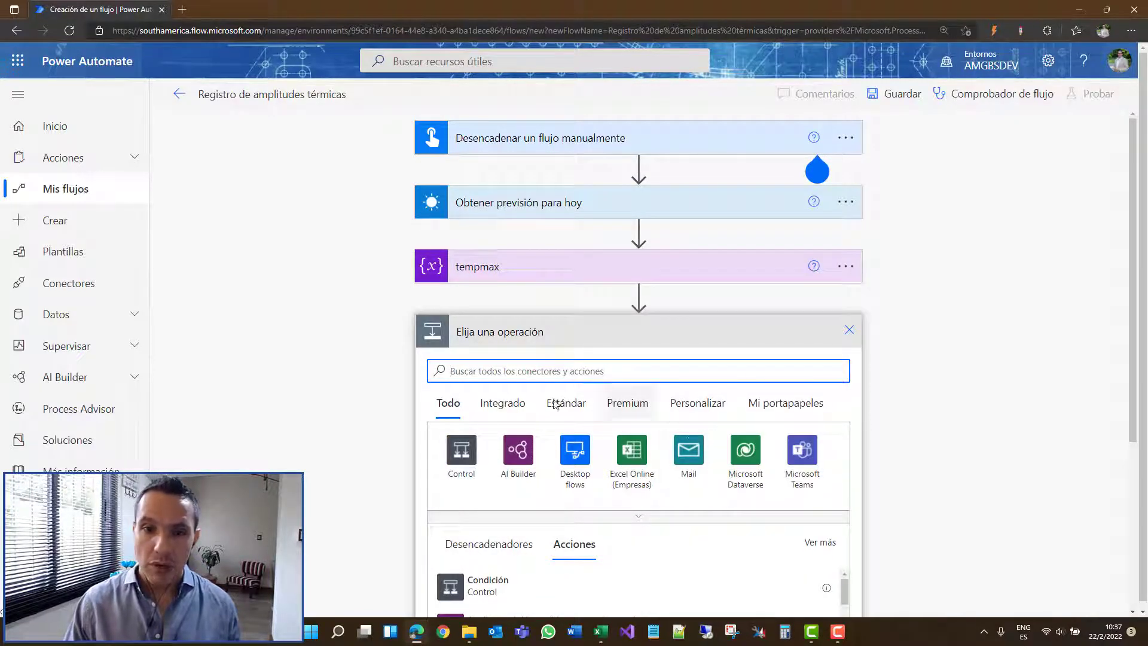
click(504, 406)
click(643, 518)
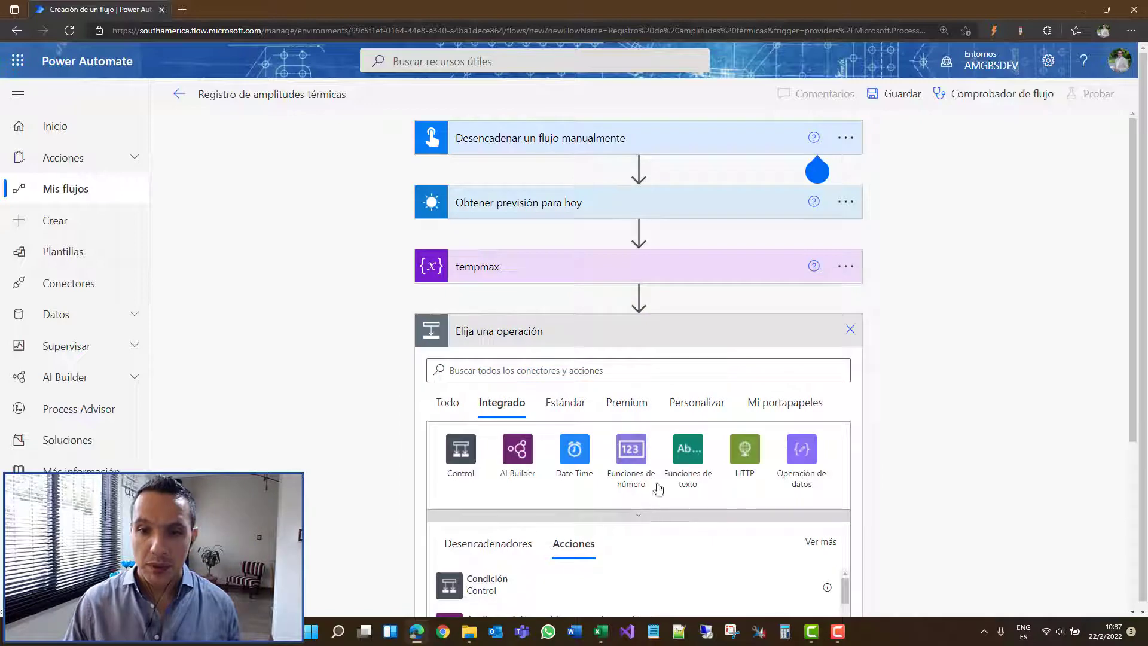
click(688, 362)
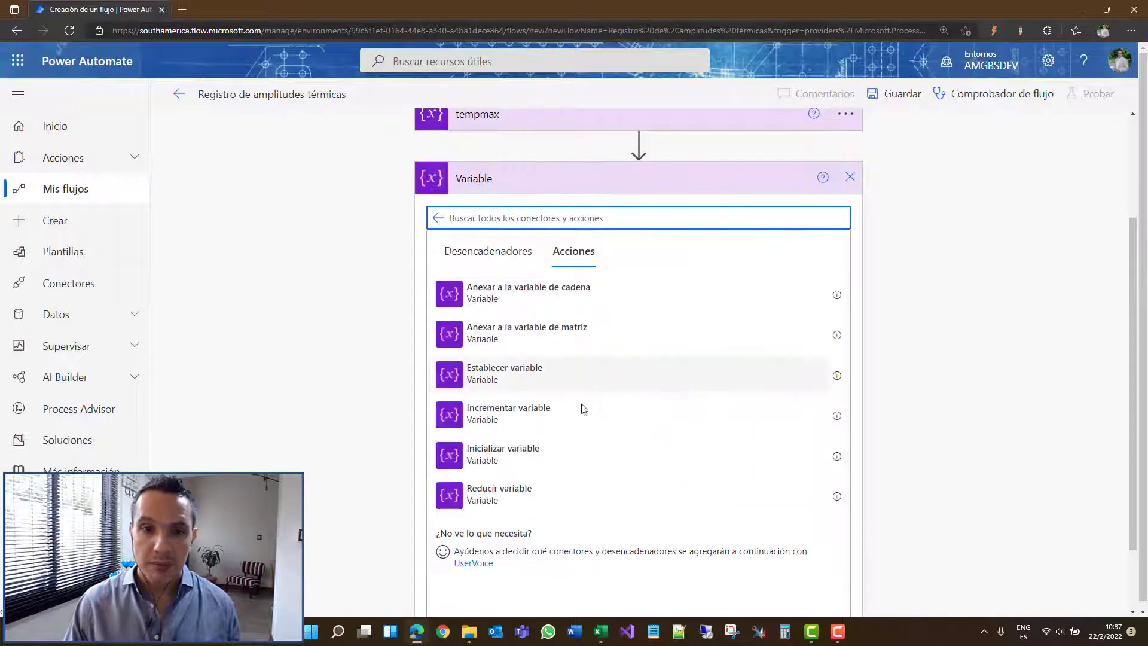
click(551, 455)
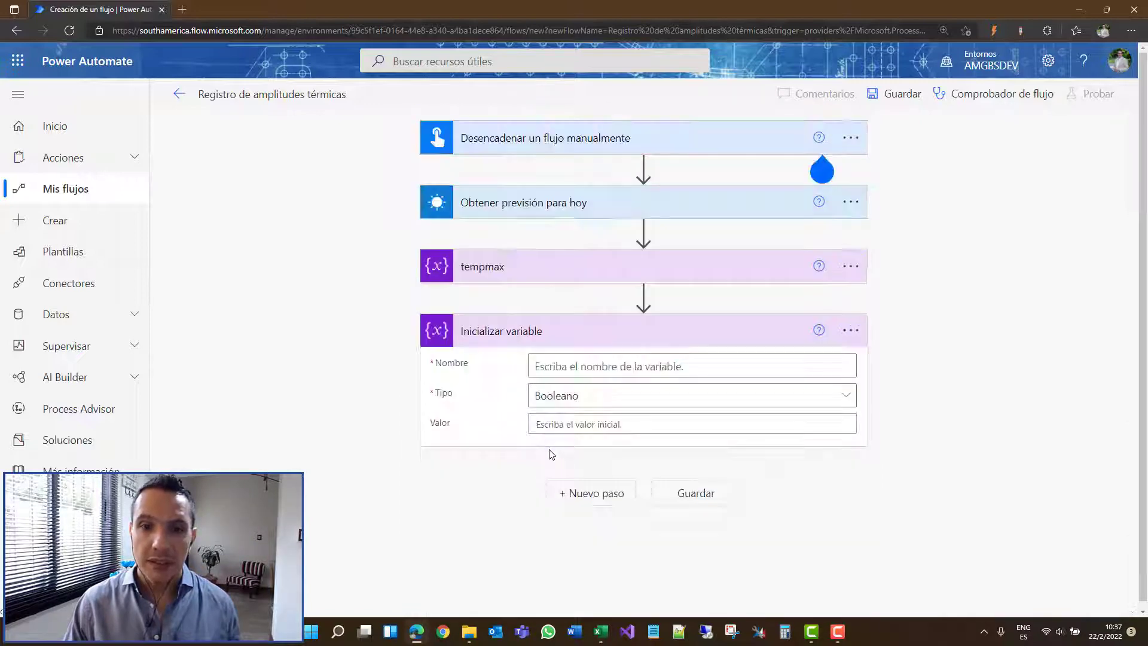
Name the new variable tempmin and set its type to Entero
click(593, 366)
text(tempmin)
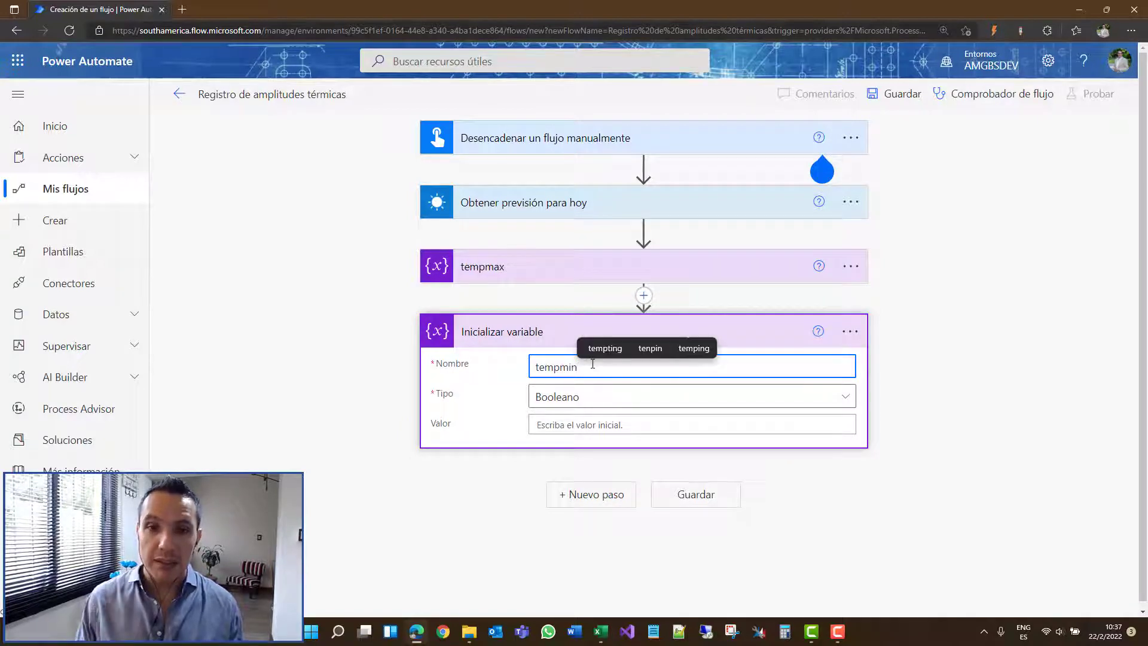
click(546, 398)
click(591, 259)
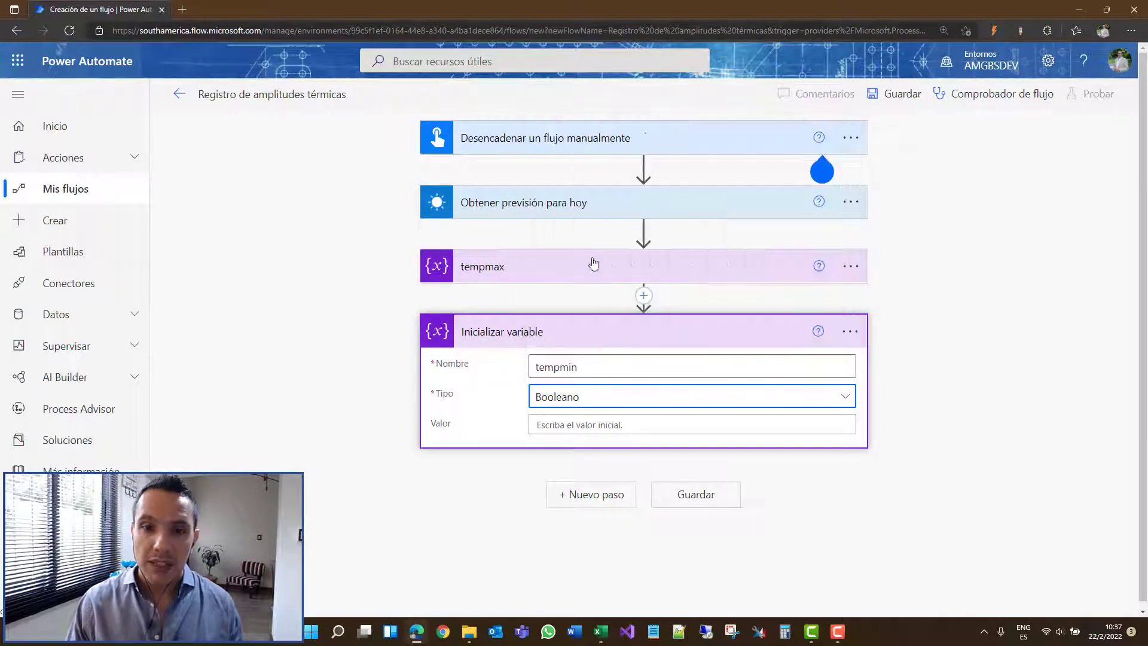
Set the tempmin variable's Valor to an int() expression wrapping the forecast's dynamic value Temperatura baja
click(588, 424)
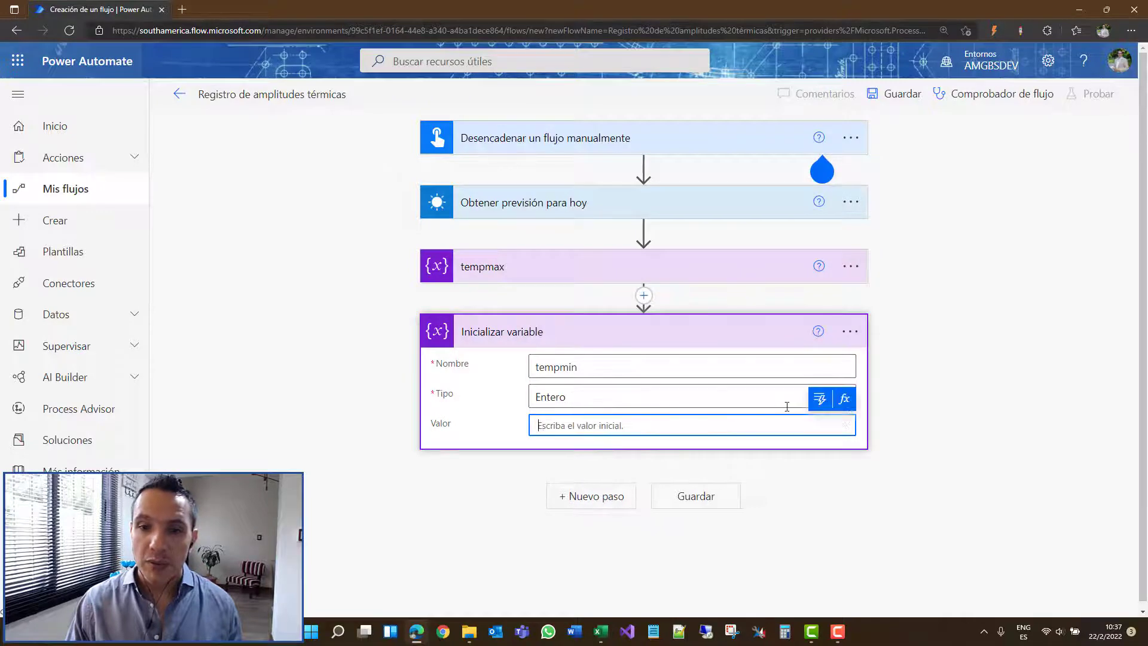
click(849, 408)
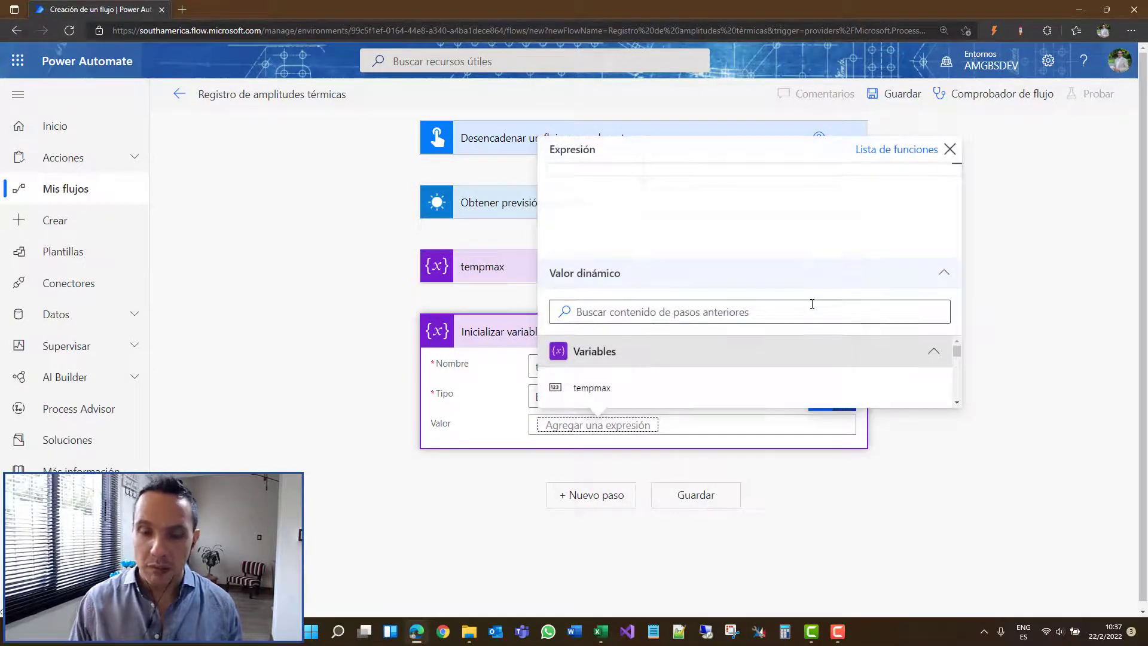
text(int()
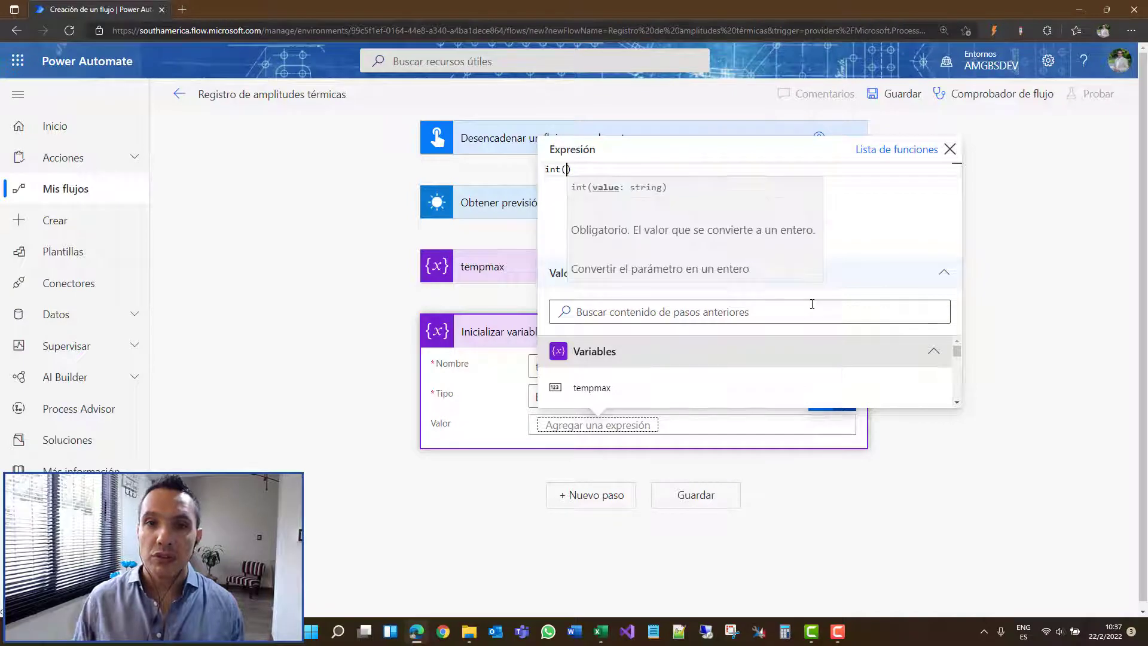
click(725, 316)
text(tenp)
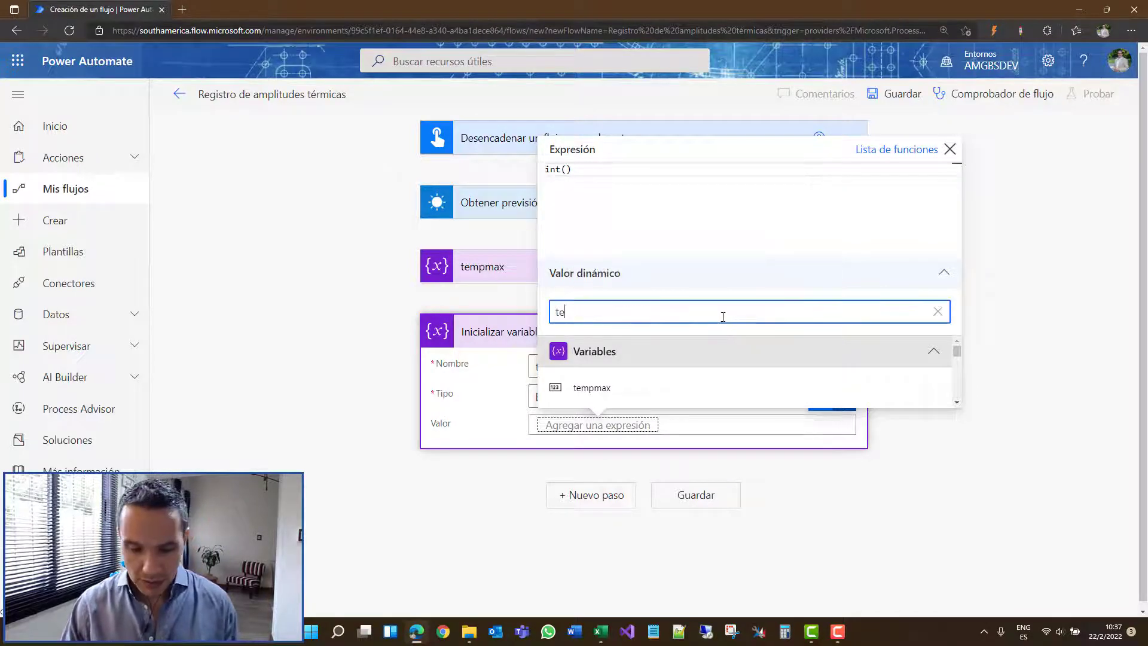
key(BackSpace)
key(BackSpace)
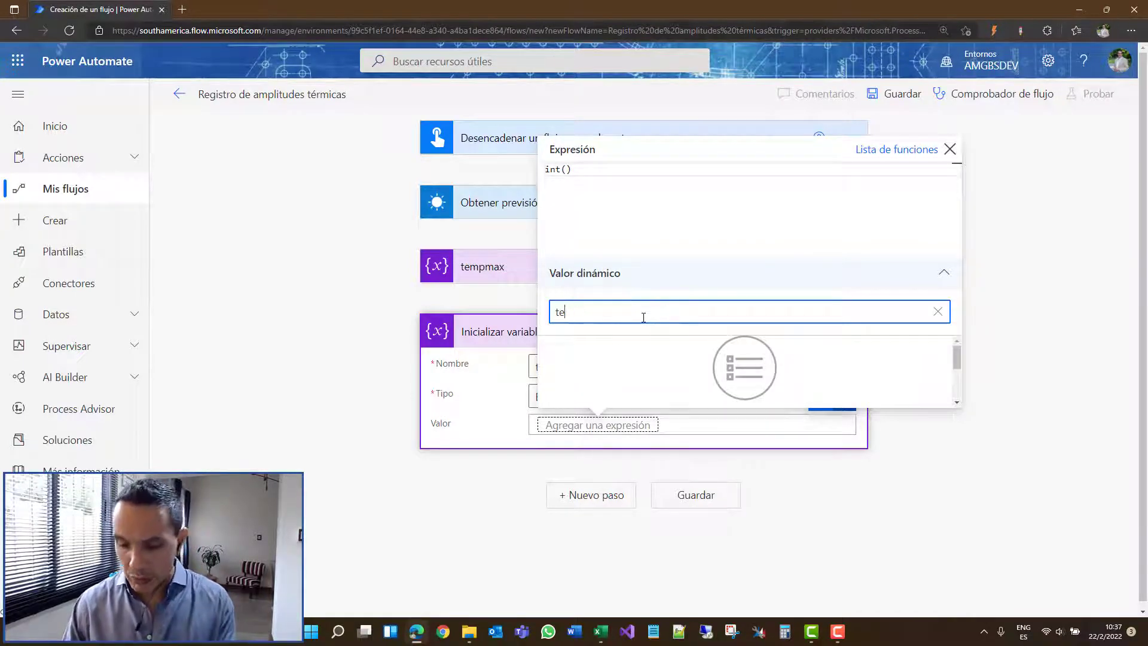
text(mp)
scroll(613, 359, down, 5)
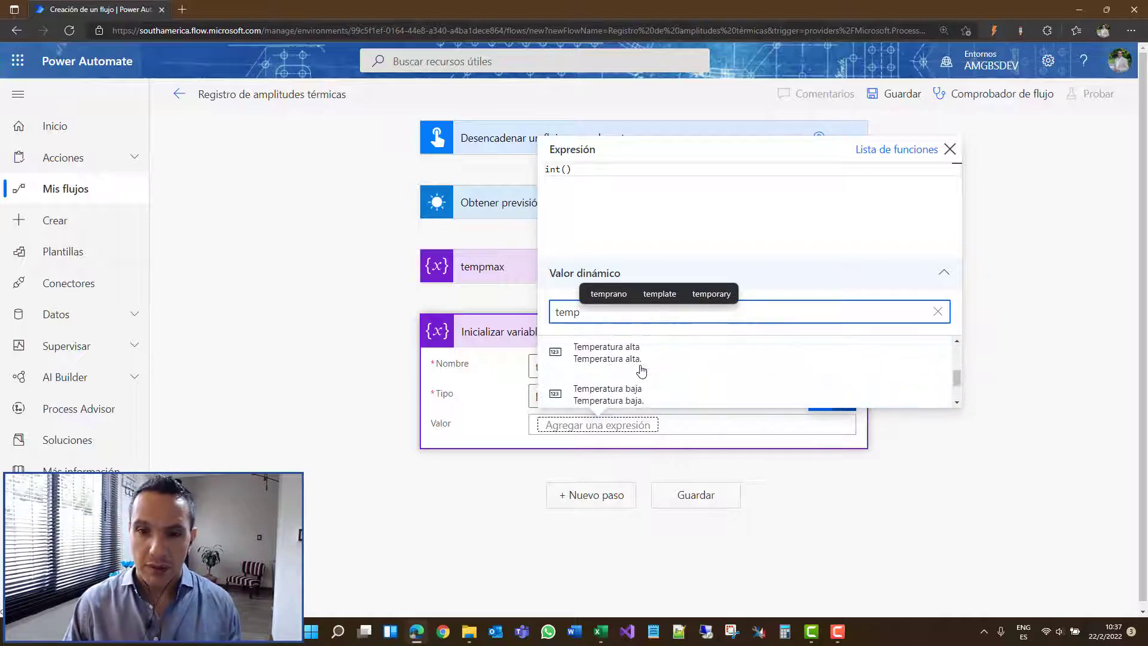
click(640, 396)
click(1015, 412)
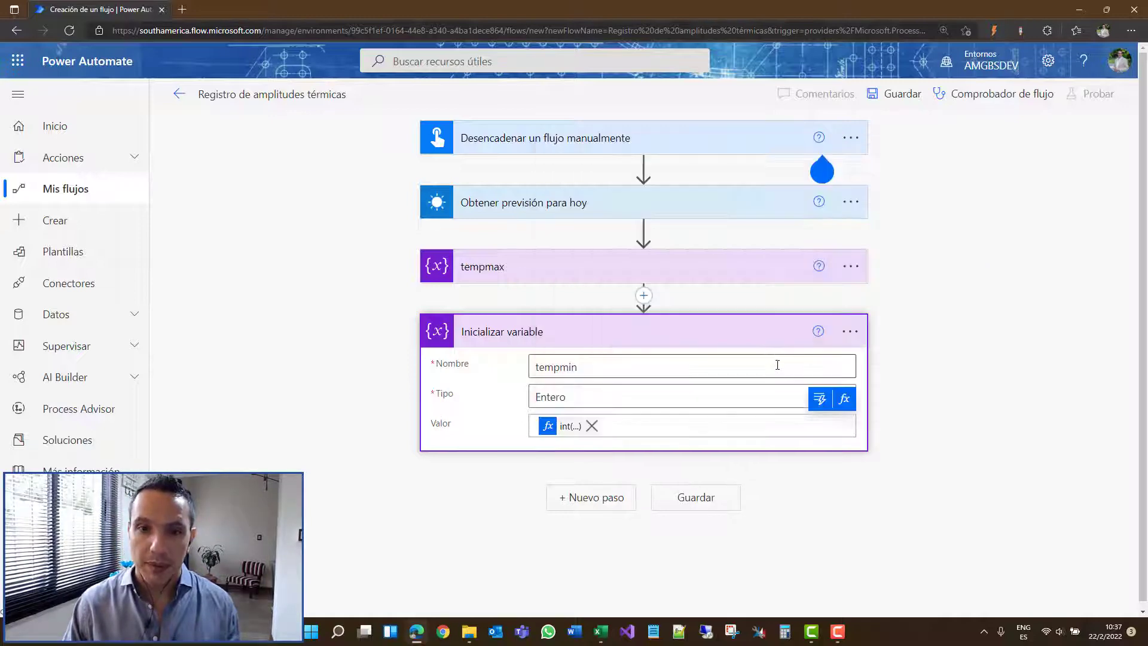
Rename the second "Inicializar variable" action as tempmin and collapse its card
click(849, 331)
click(911, 358)
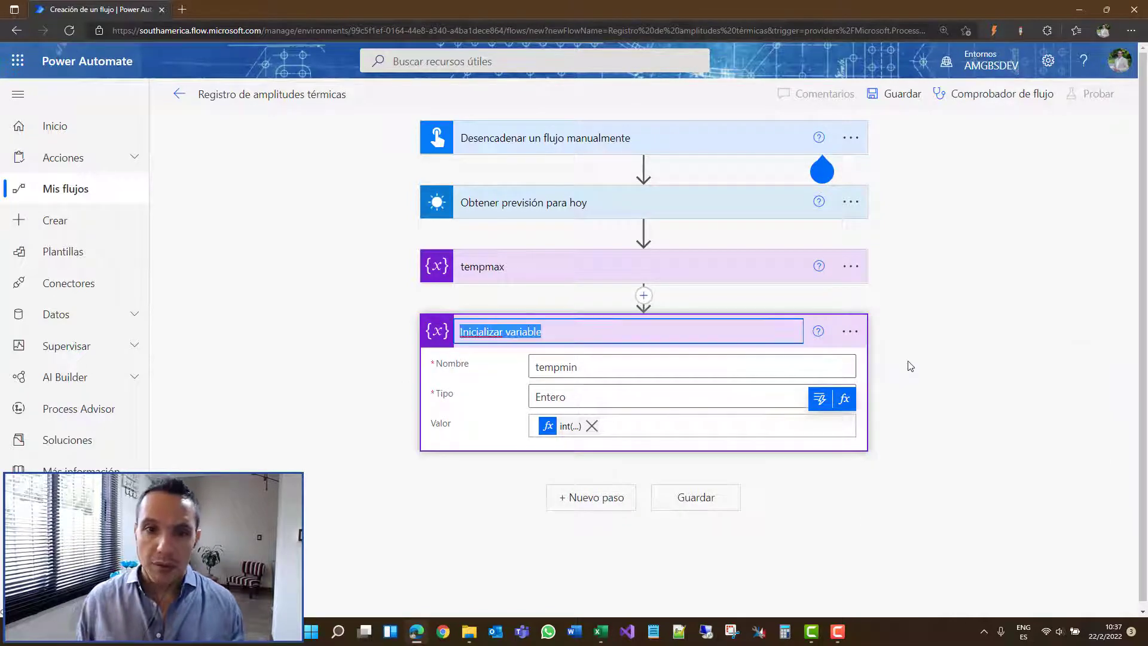
text(tempmin)
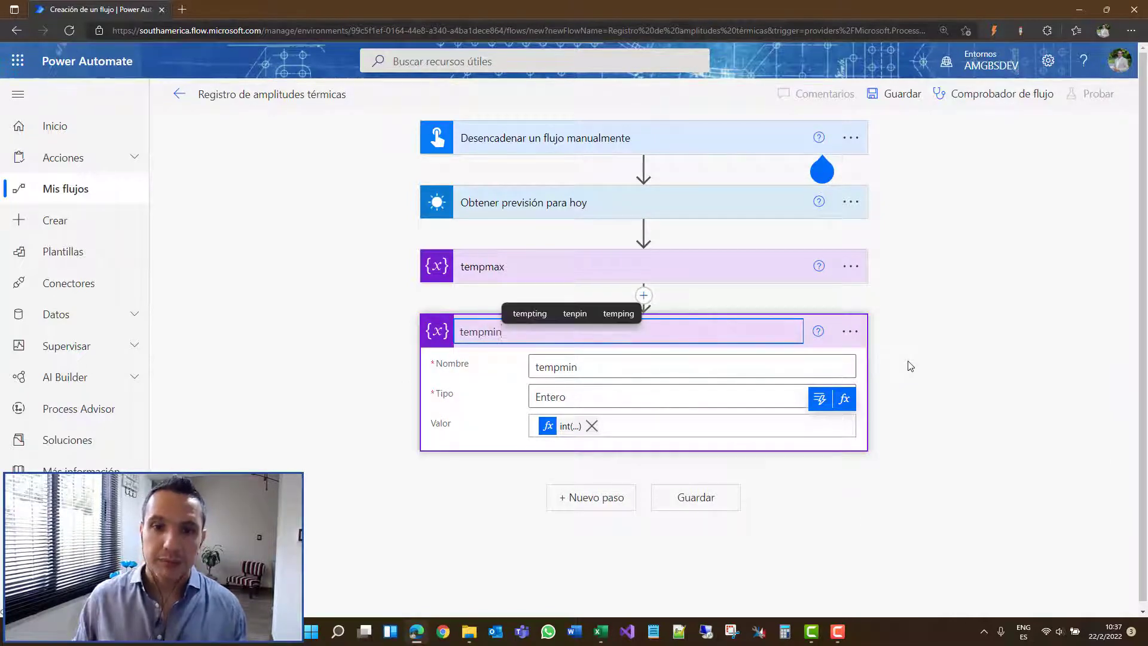
click(967, 298)
click(725, 340)
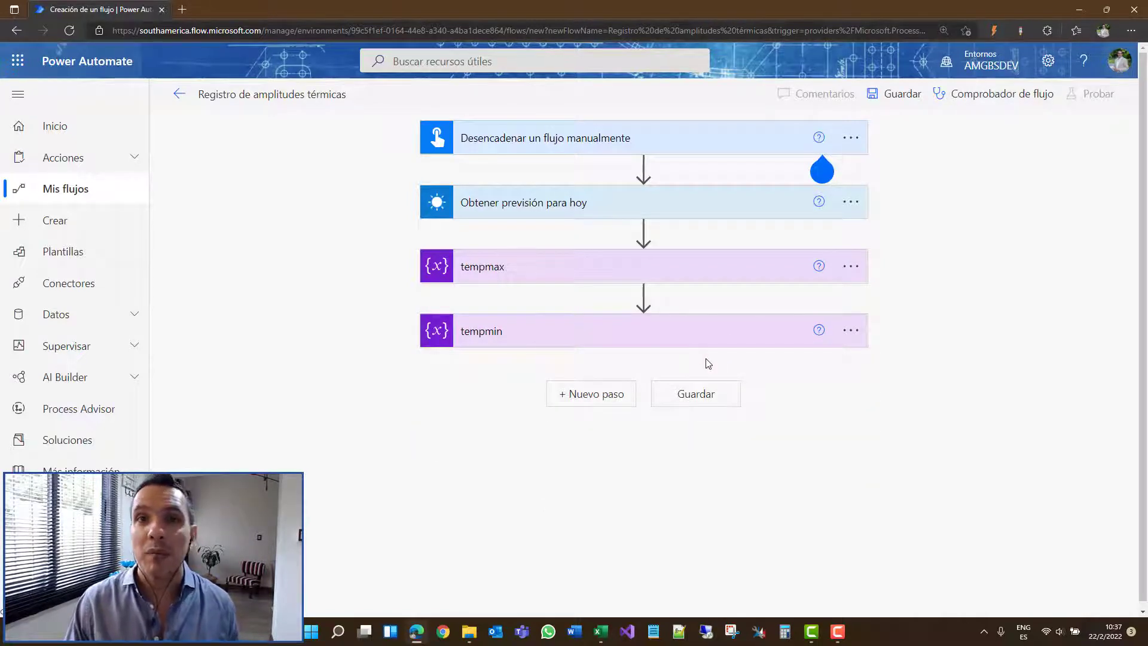
Add a third "Inicializar variable" action after tempmin and name its variable amplterm
click(622, 402)
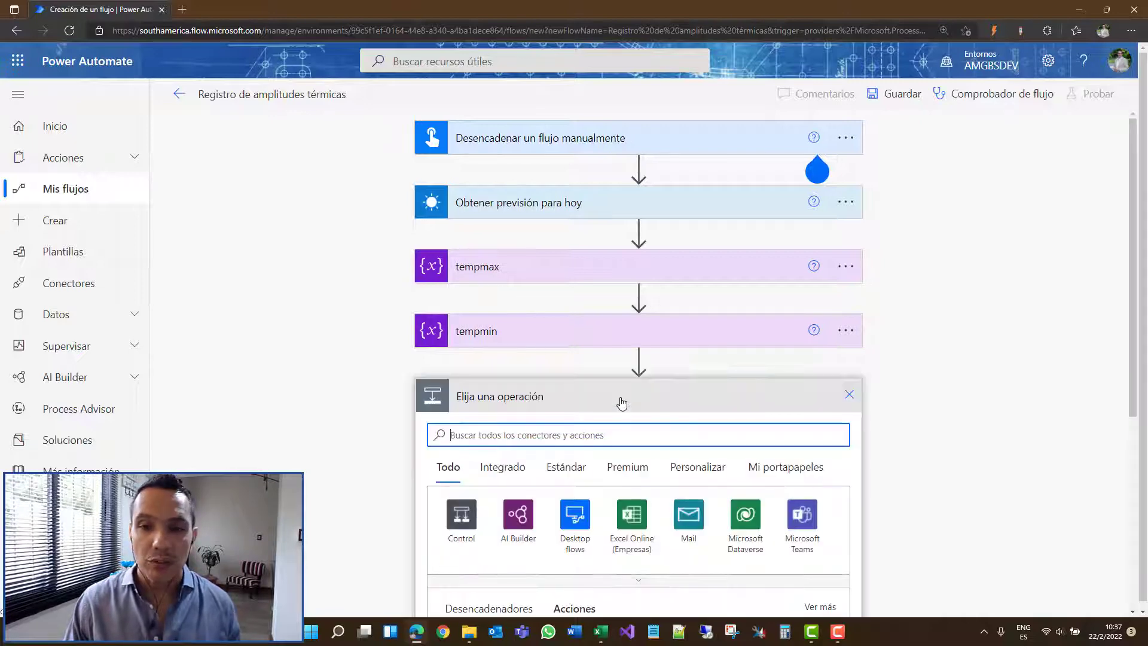
click(519, 479)
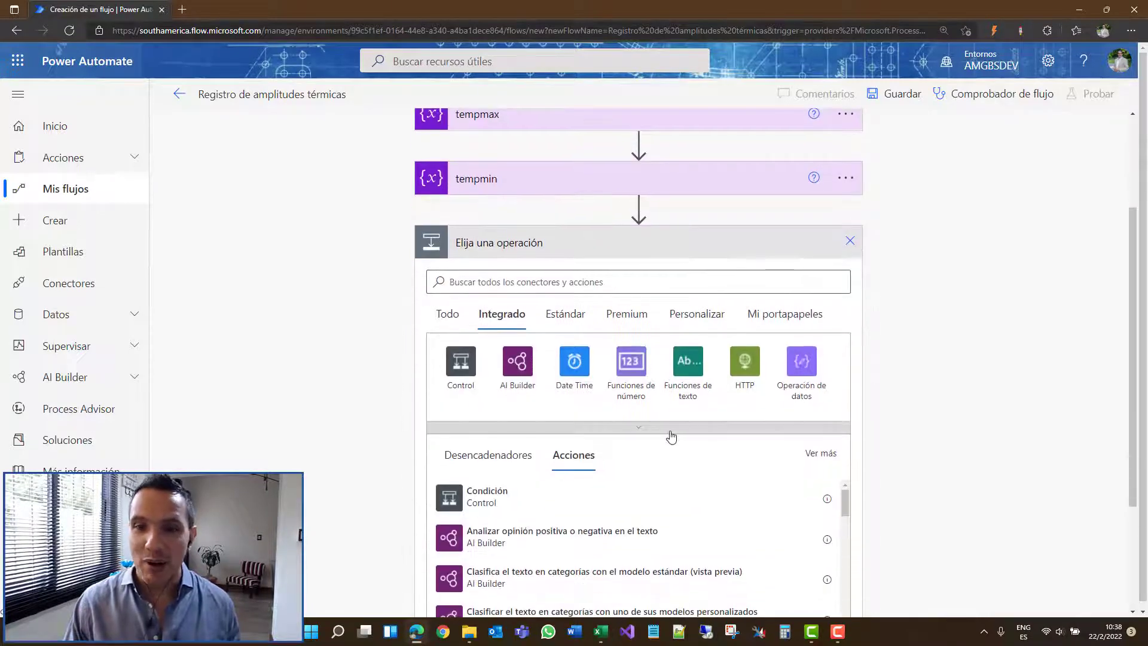
click(672, 433)
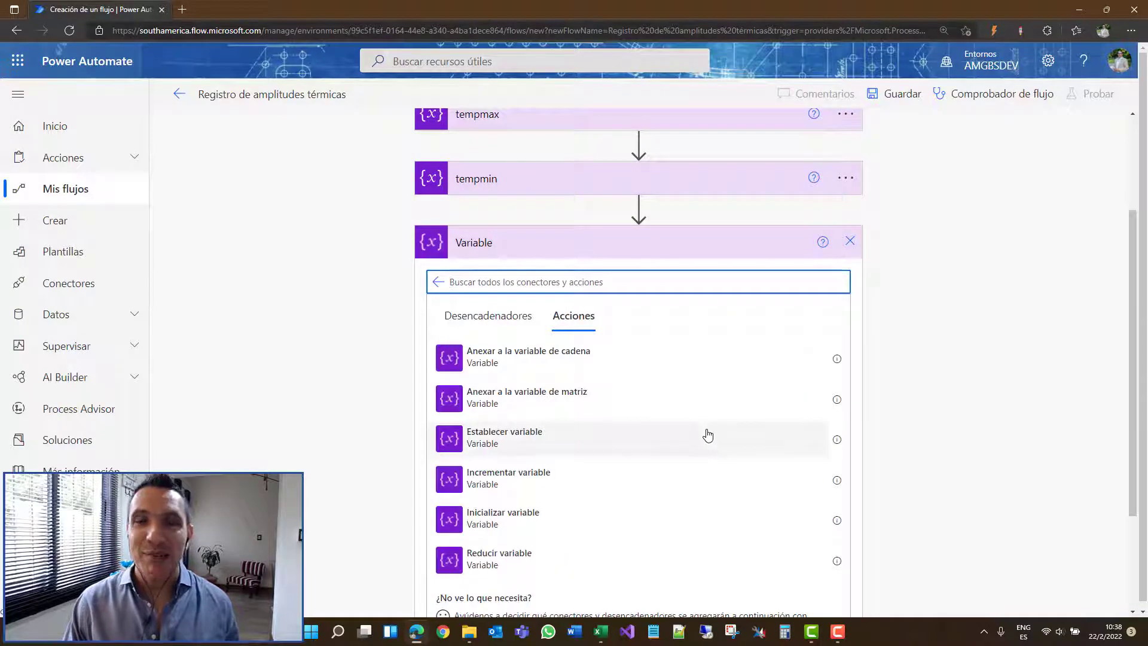
click(542, 513)
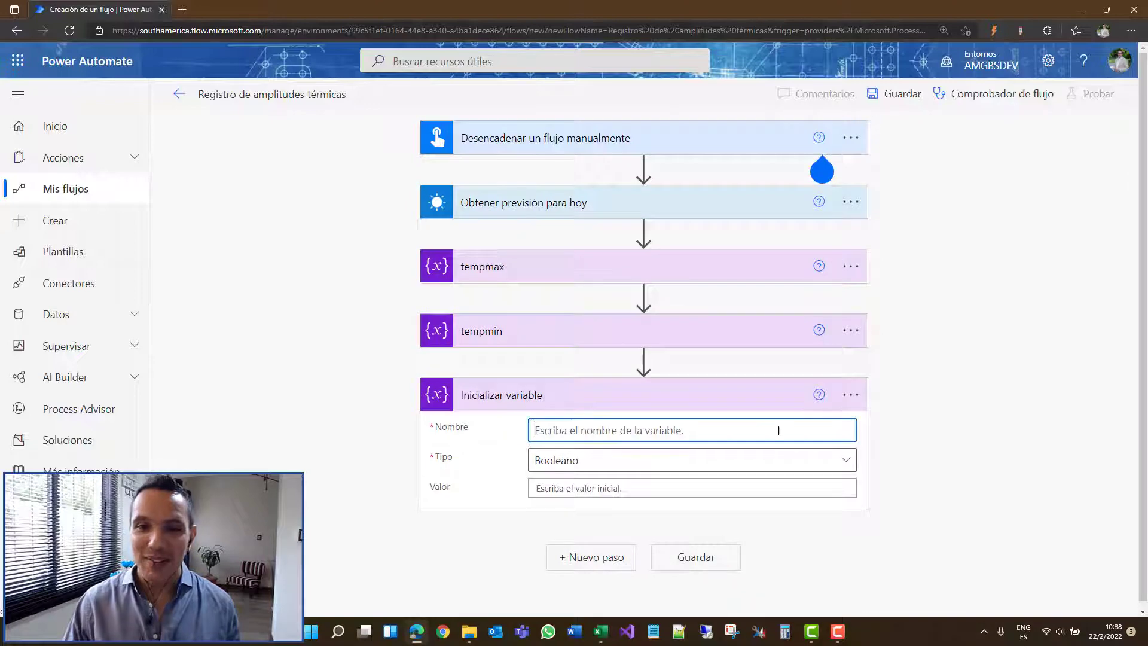
click(778, 430)
text(amplterm)
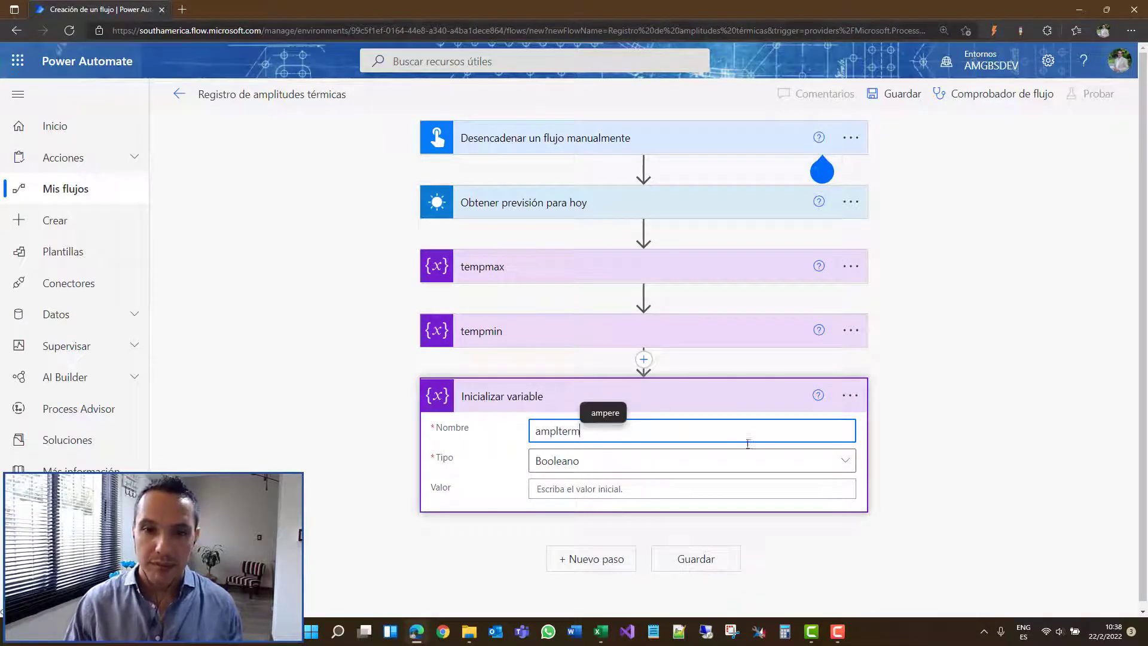
Set the amplterm variable's Tipo to Entero and its Valor to the expression sub(variables('tempmax'),variables('tempmin'))
click(637, 463)
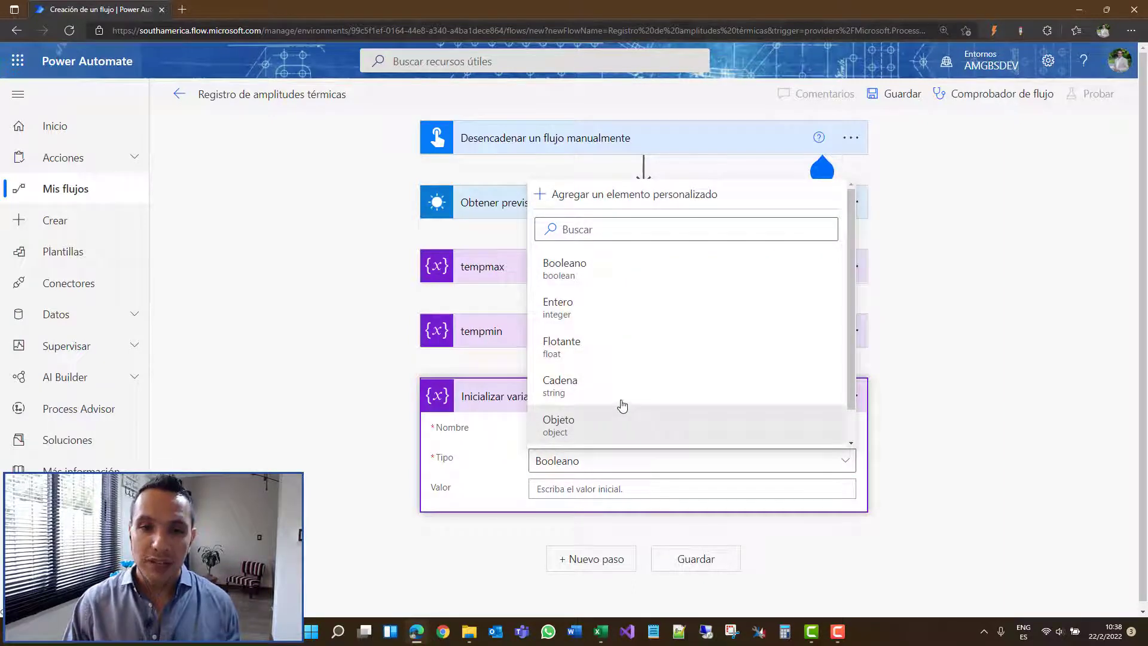
click(605, 312)
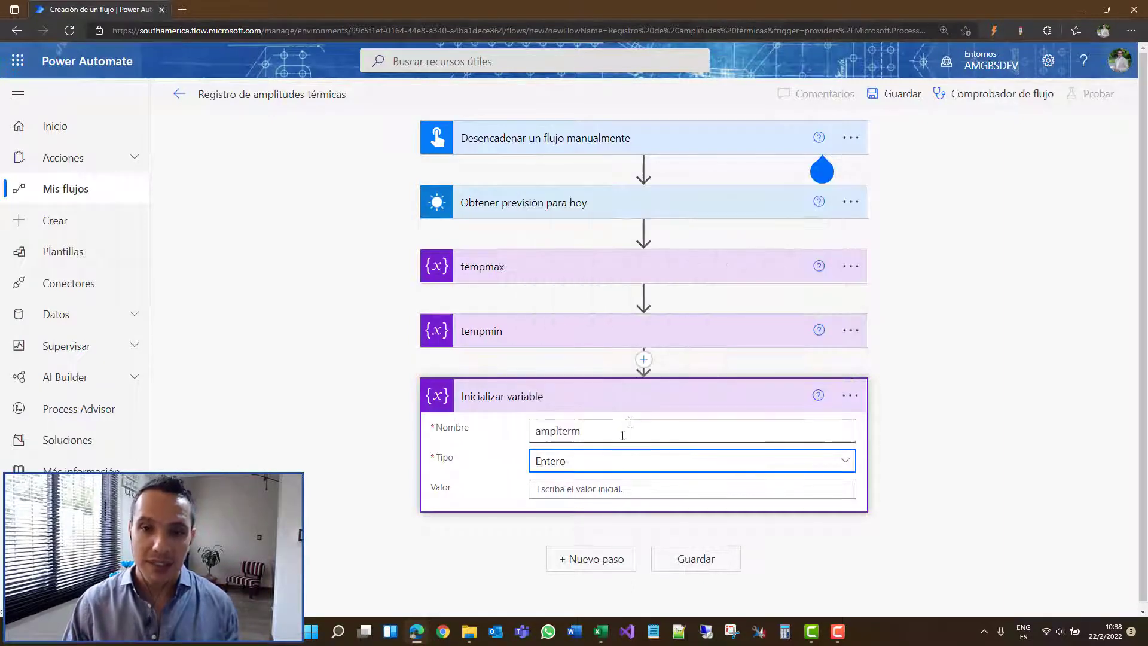
click(667, 490)
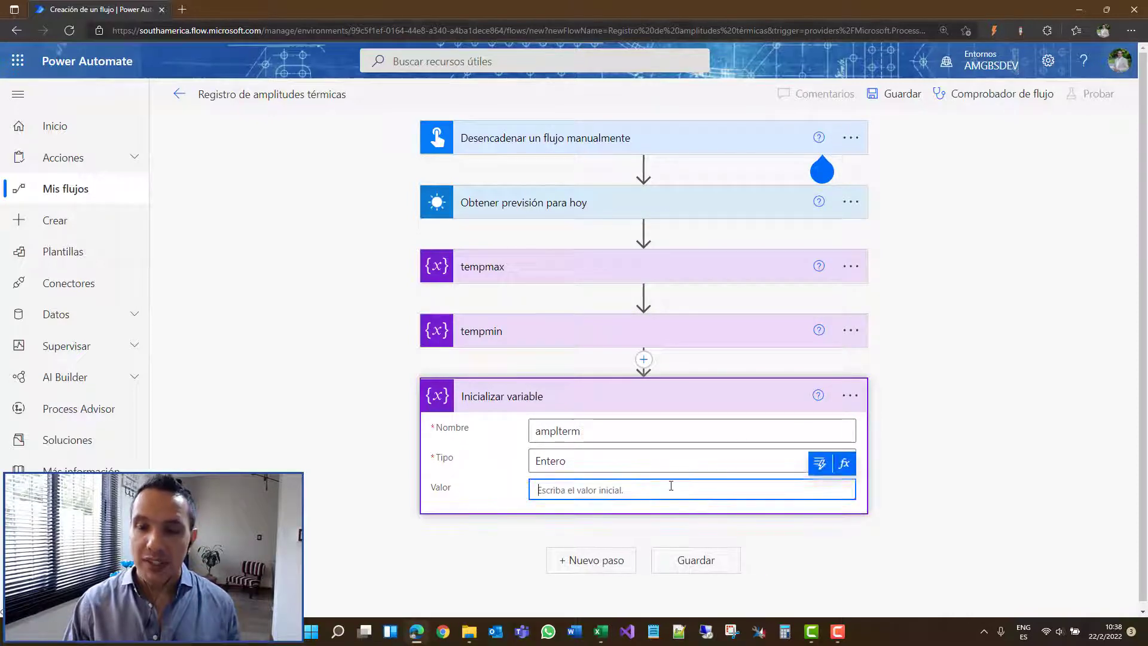
click(848, 468)
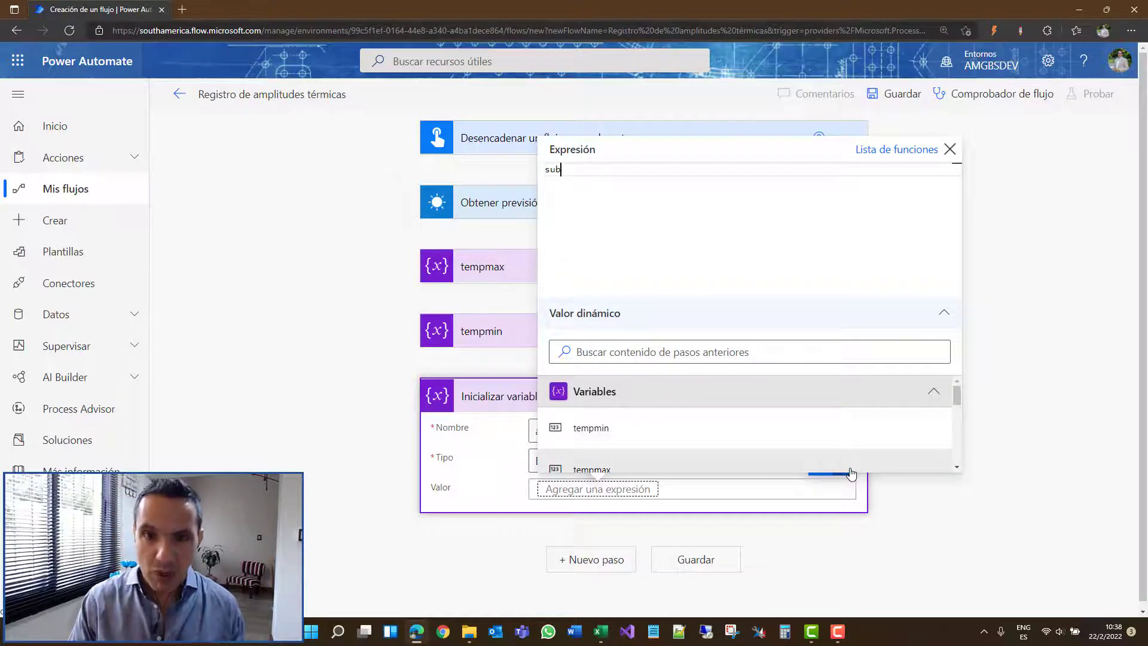
text(()
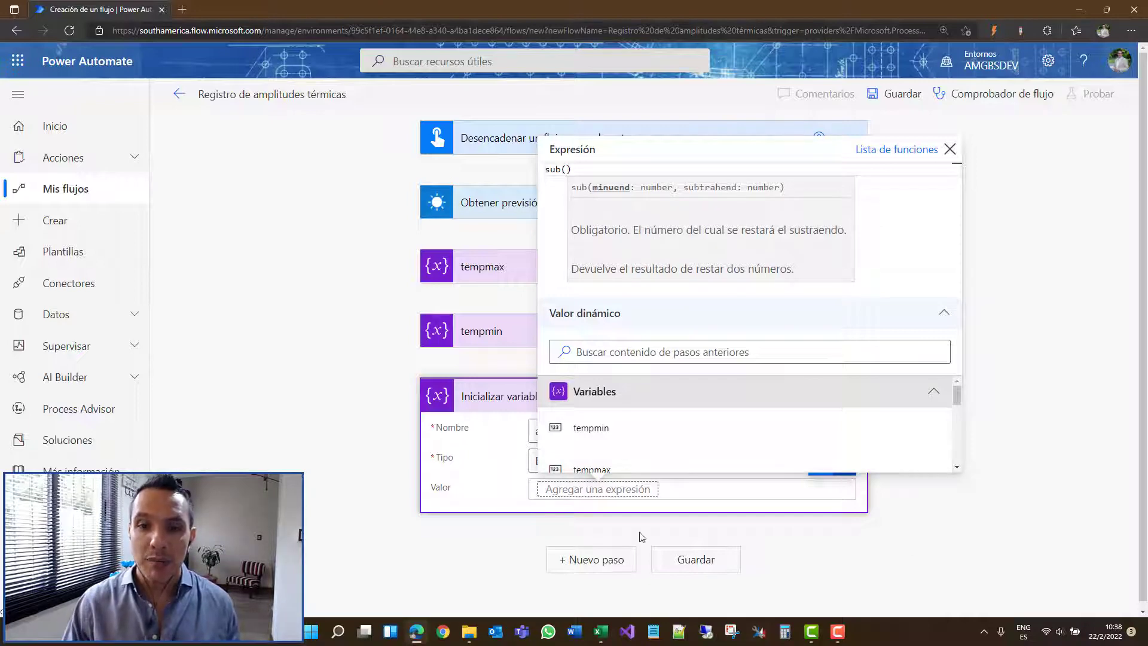
scroll(628, 467, down, 1)
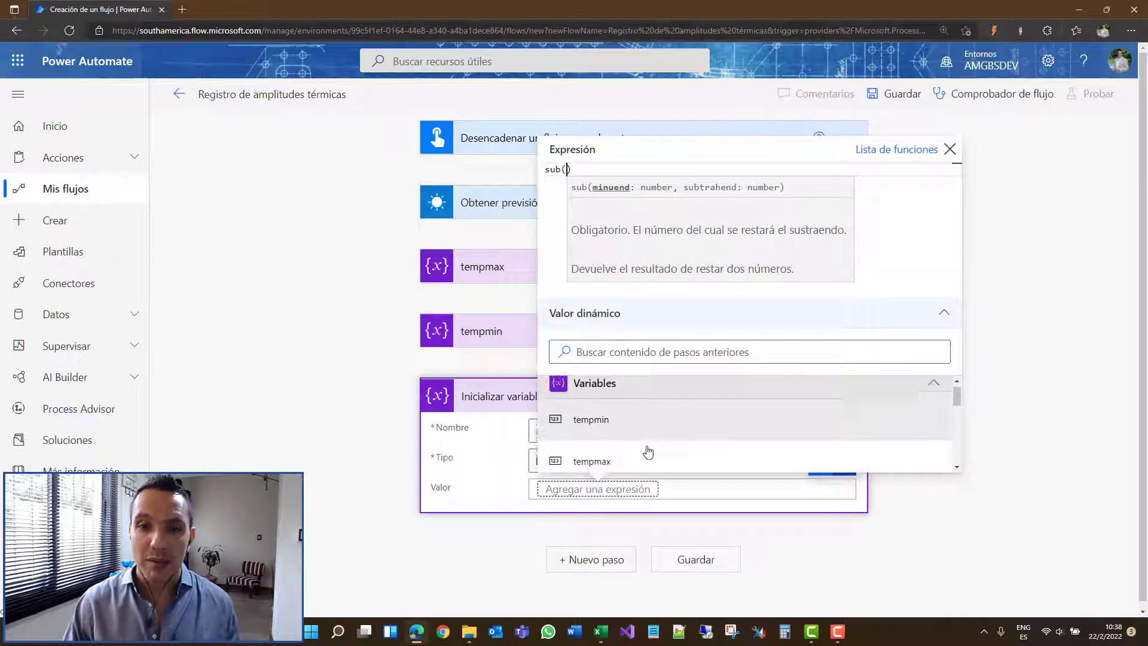
click(586, 457)
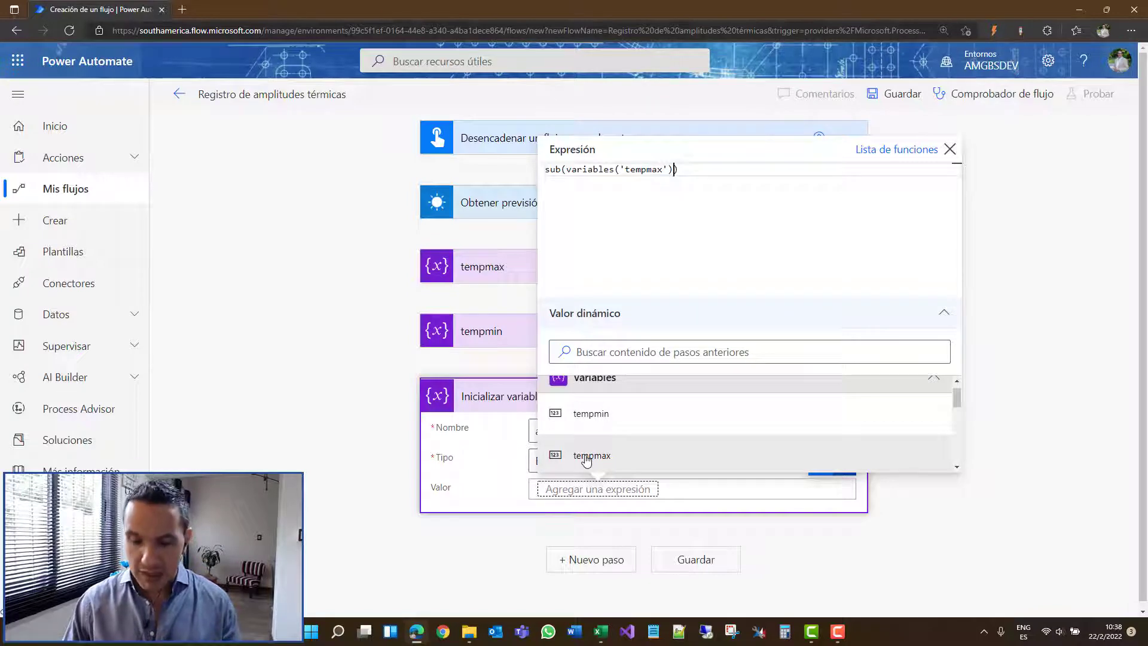
text(,)
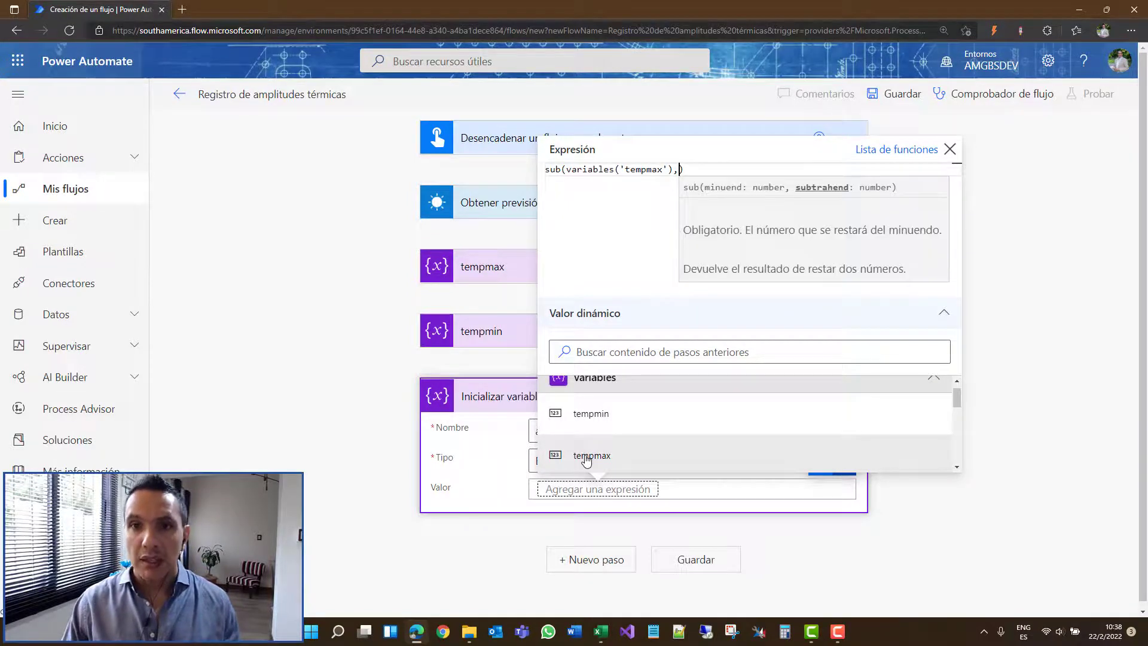
click(610, 418)
text())
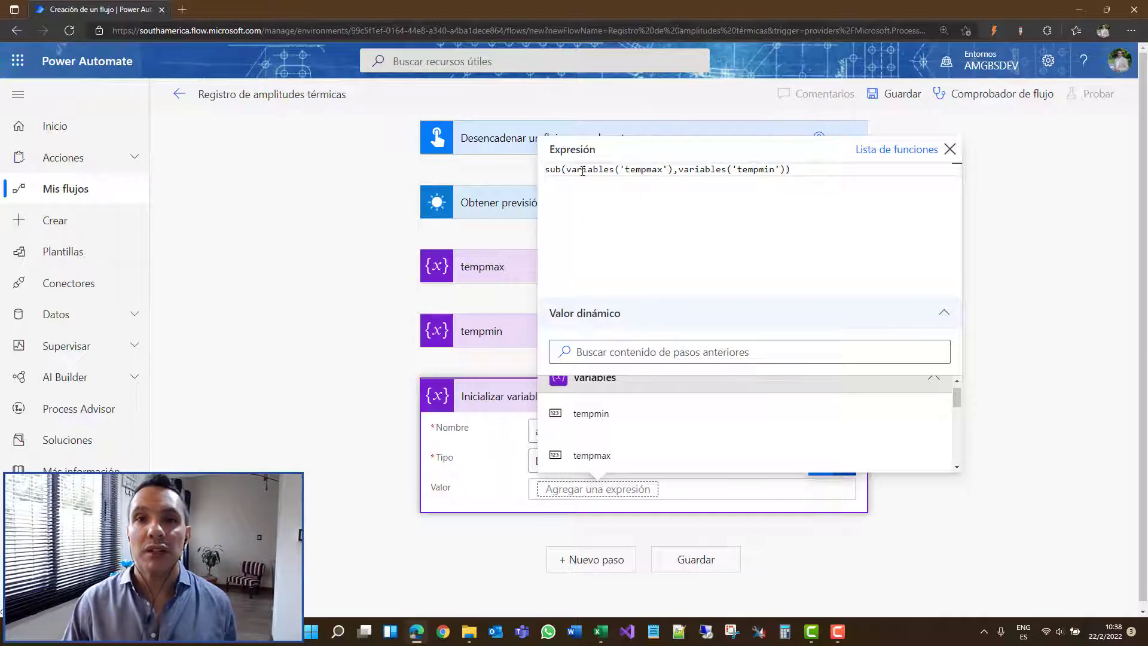
click(1044, 247)
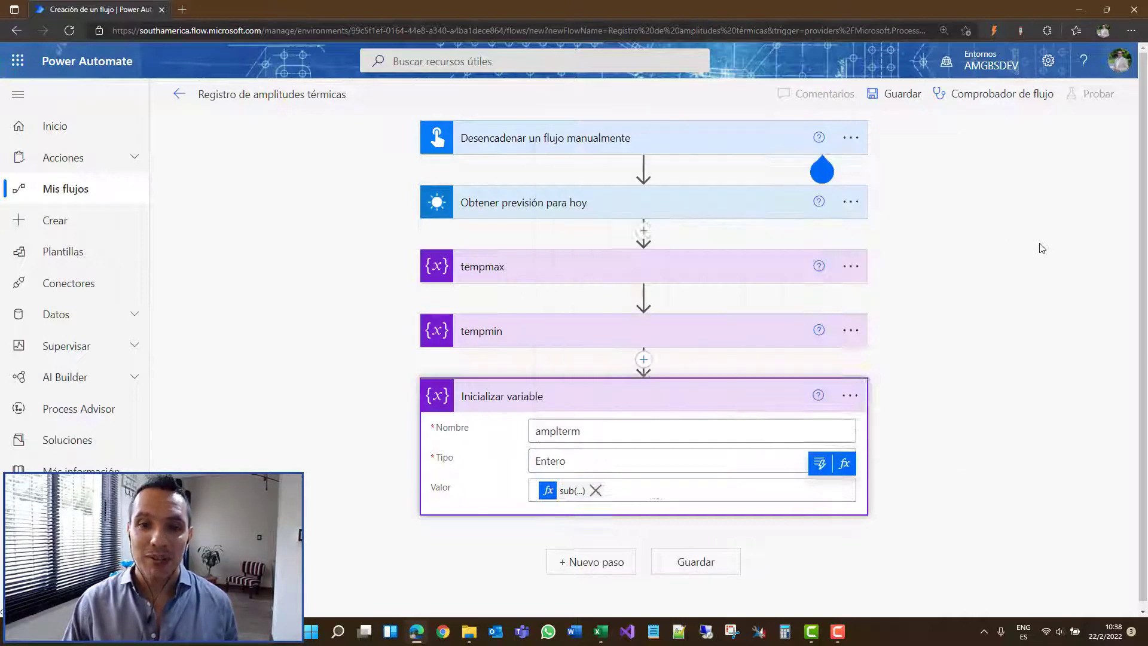
Rename the third "Inicializar variable" action as amplterm
click(857, 400)
click(915, 419)
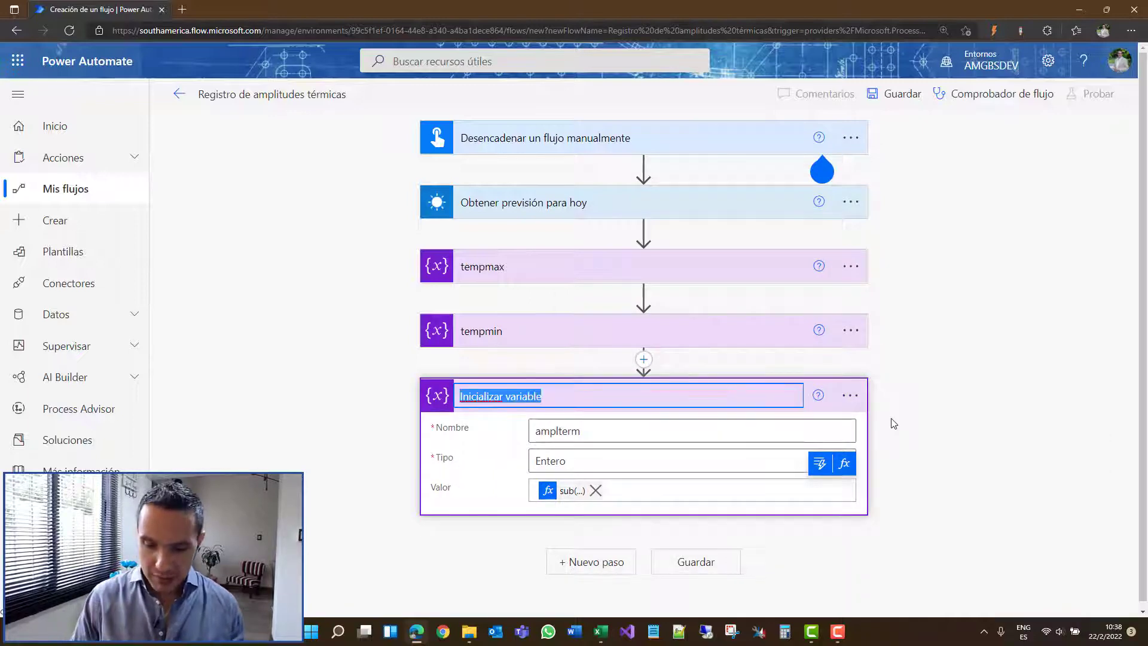
text(amplterm)
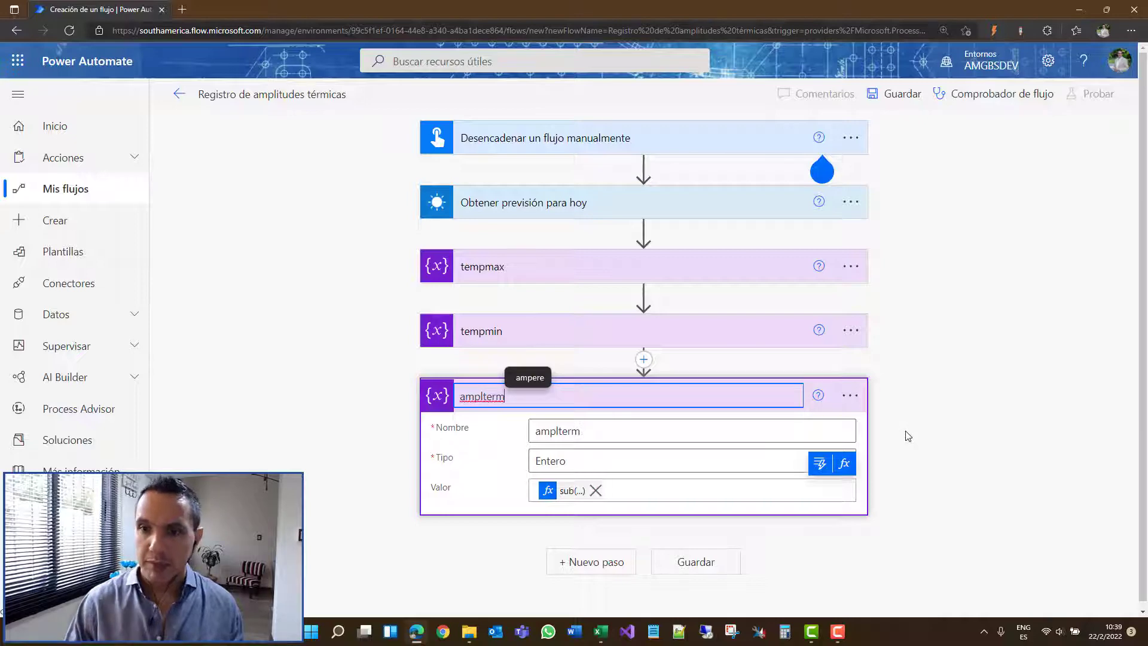
click(888, 425)
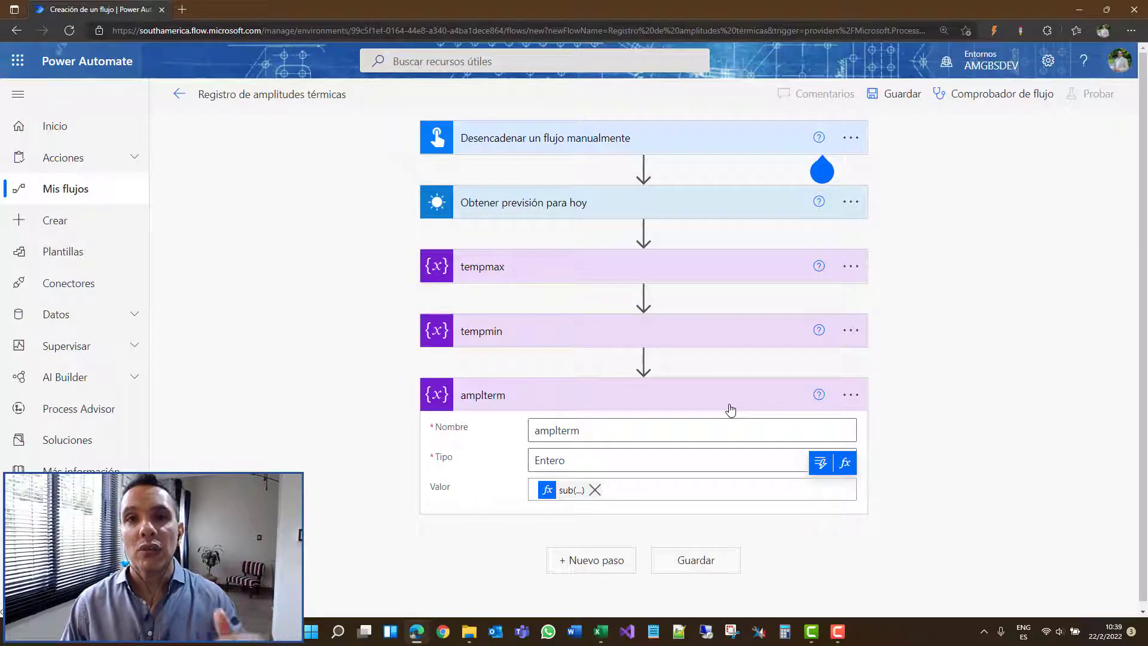
Switch to the Temperaturas.xlsx workbook in Excel, examine the table's column headers, and return to the flow
click(605, 631)
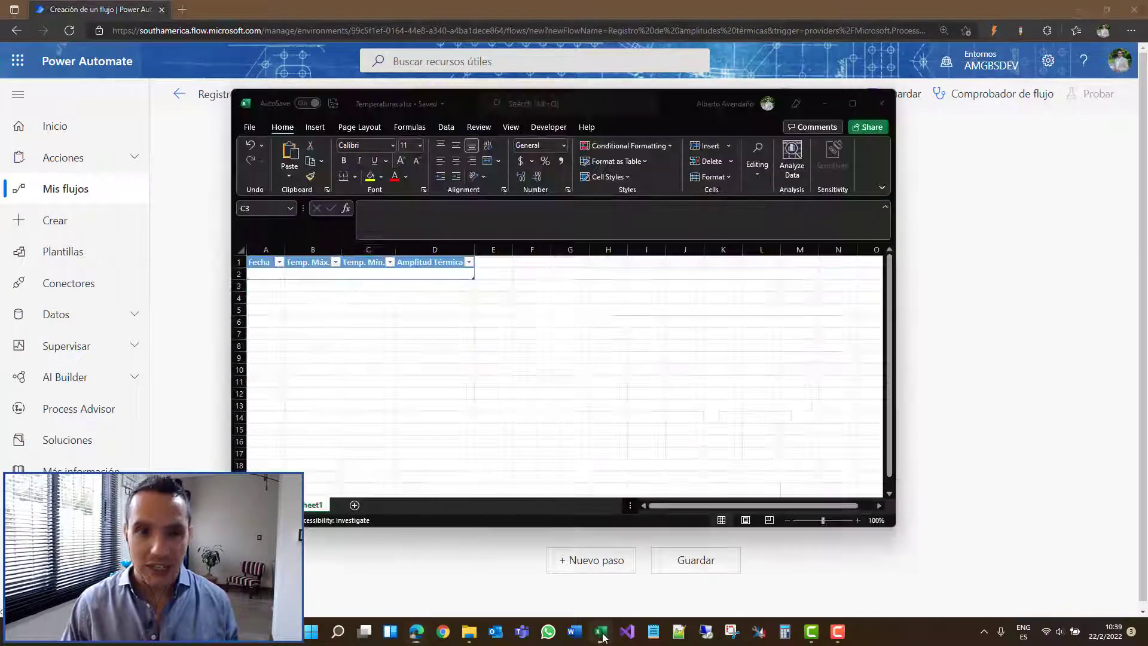
click(297, 320)
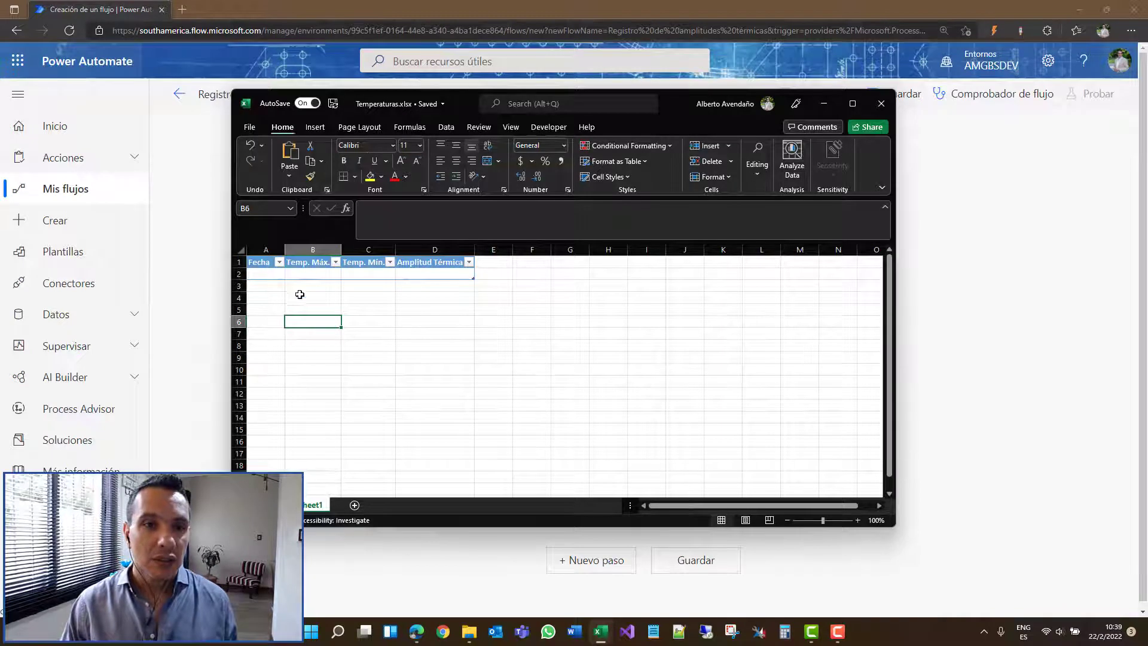
click(859, 520)
click(859, 520)
click(858, 520)
click(858, 521)
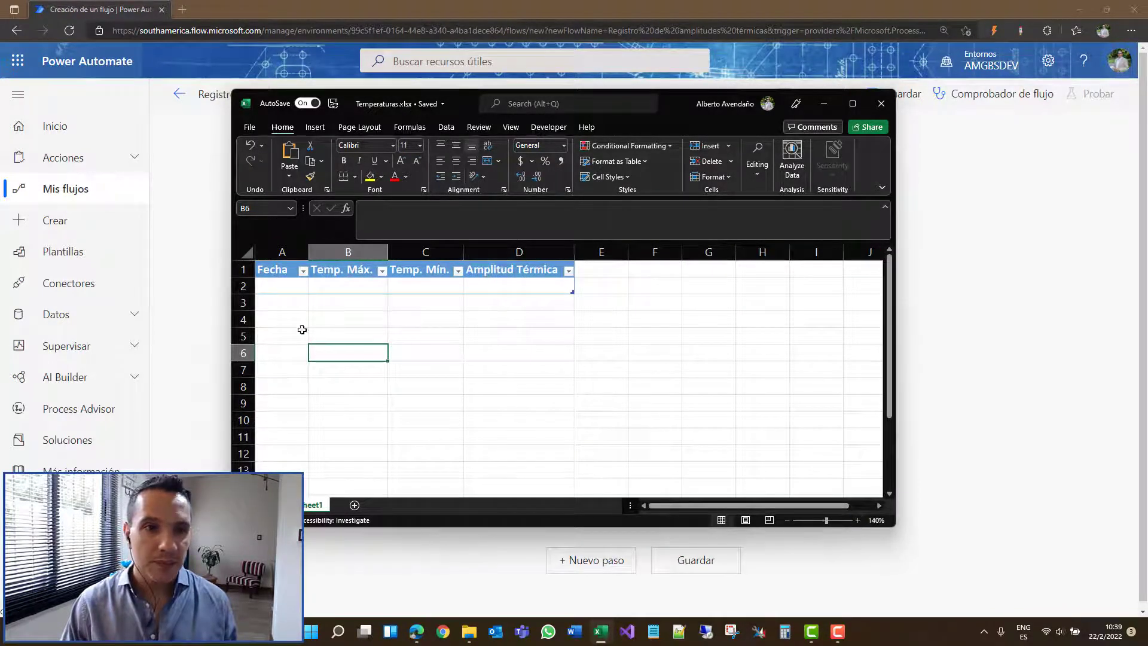
click(271, 273)
click(350, 274)
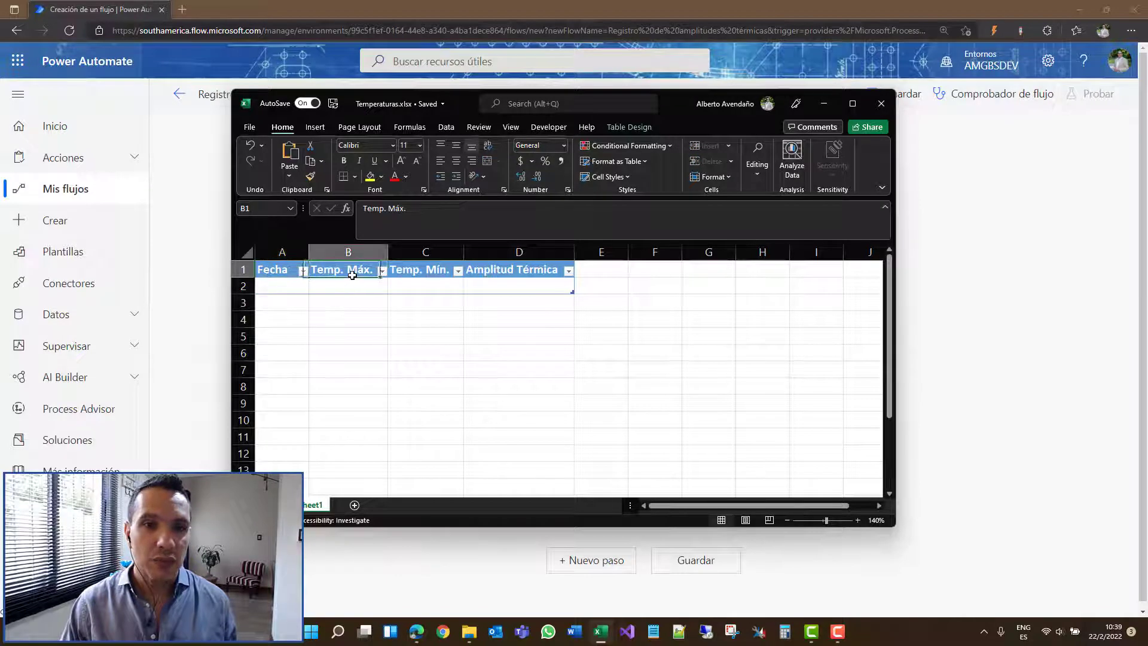
click(425, 270)
click(500, 276)
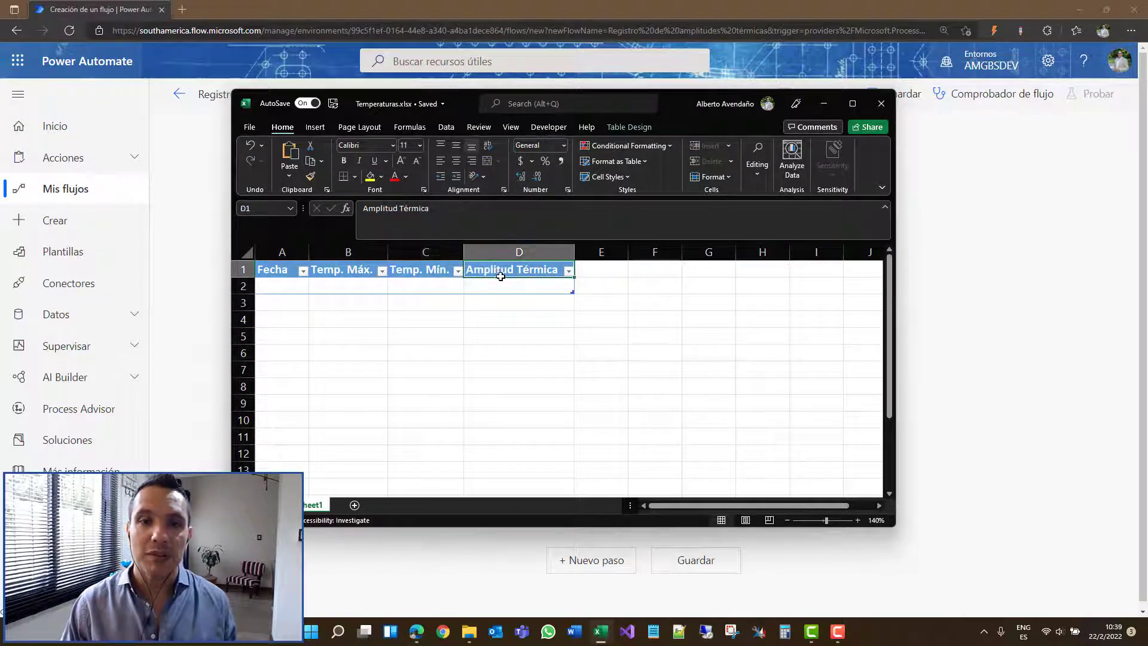
click(823, 106)
Add the Excel Online (Empresas) action "Agregar una fila a una tabla" after the amplterm action
scroll(706, 353, down, 1)
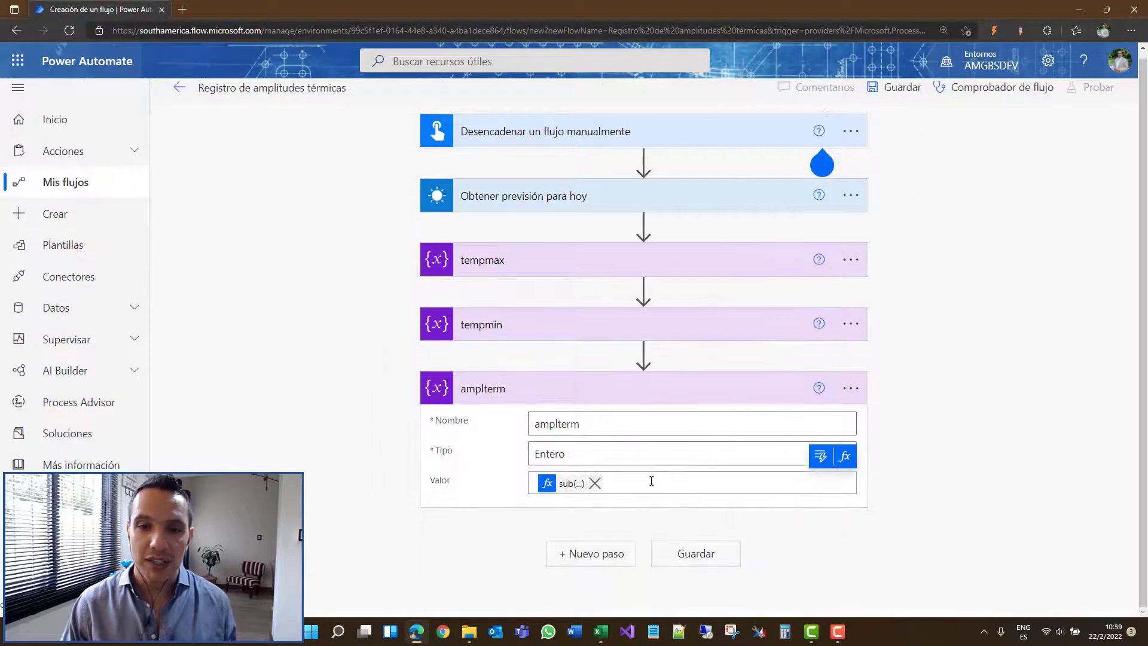
click(613, 555)
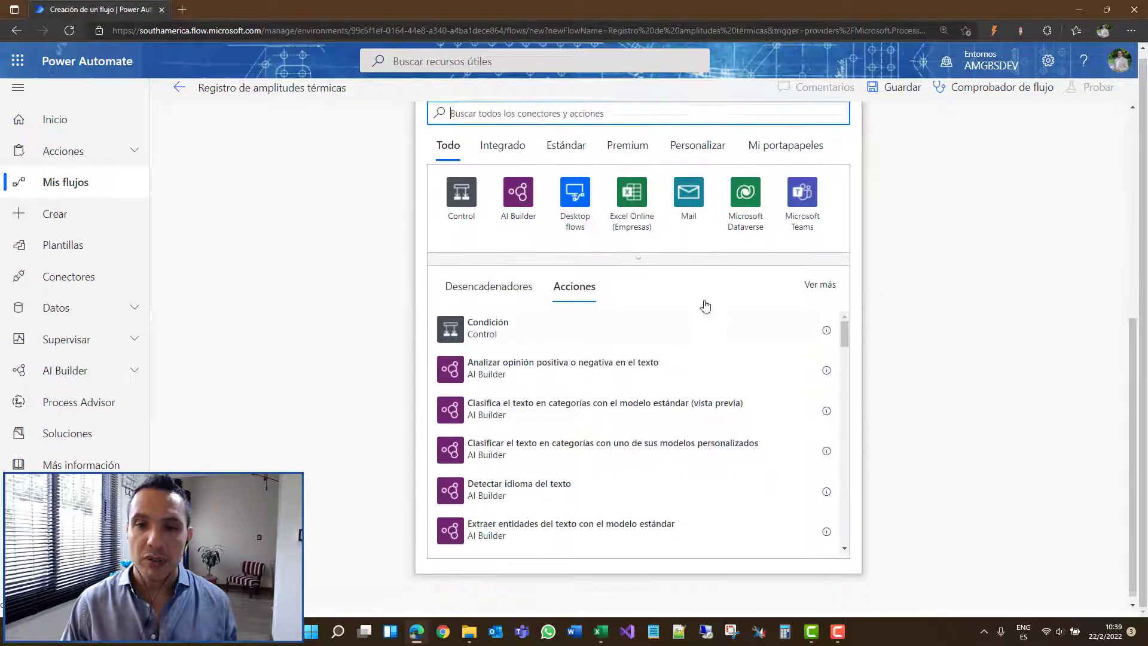
click(633, 197)
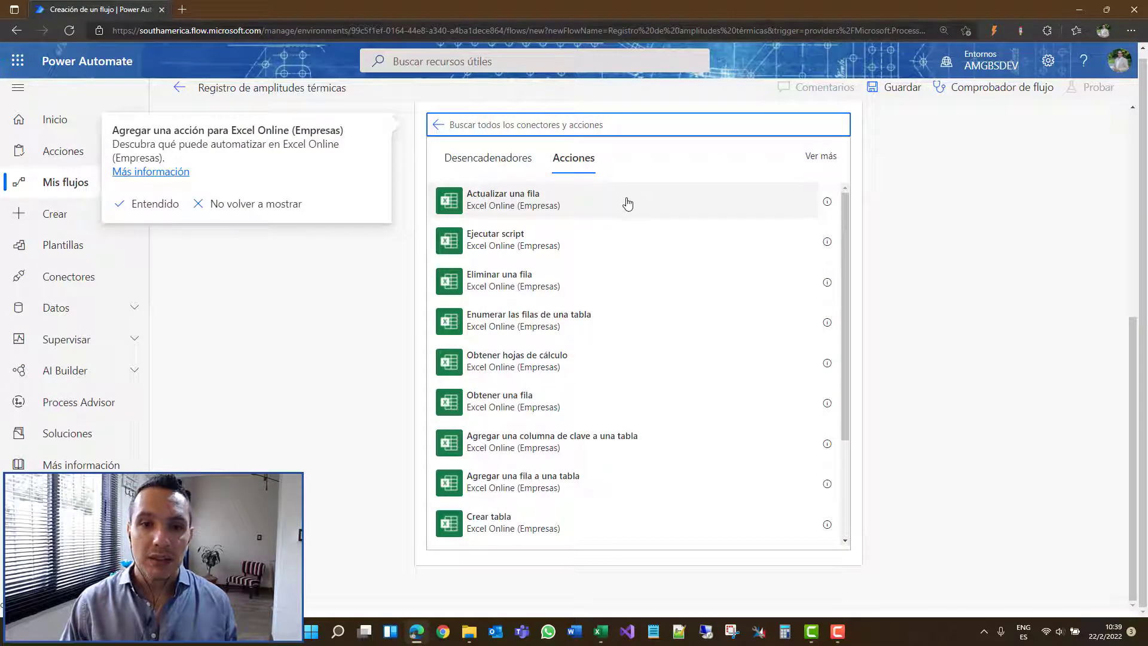
scroll(628, 204, down, 1)
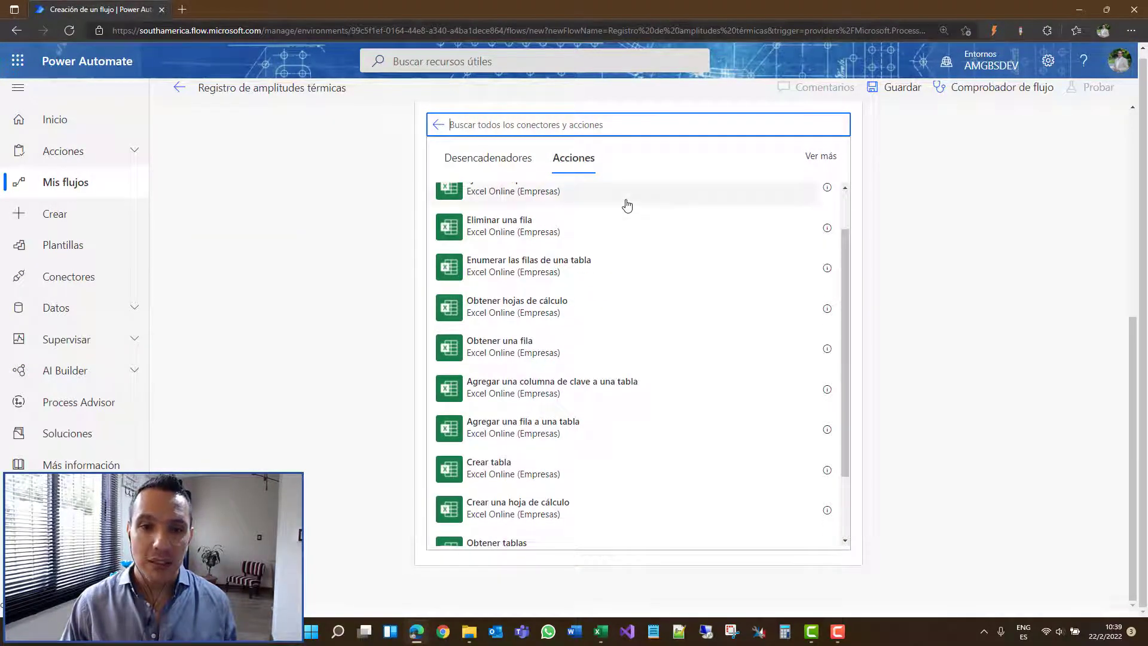
click(562, 436)
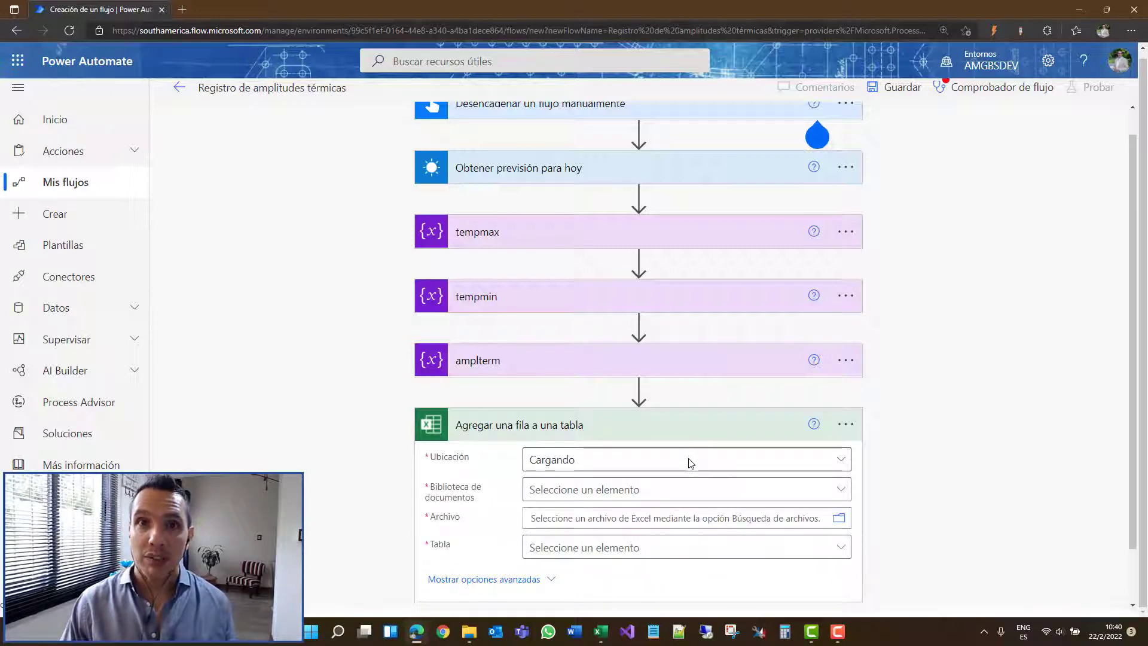
Set the Excel action's Ubicación to OneDrive for Business and its Biblioteca de documentos to OneDrive
scroll(674, 436, down, 1)
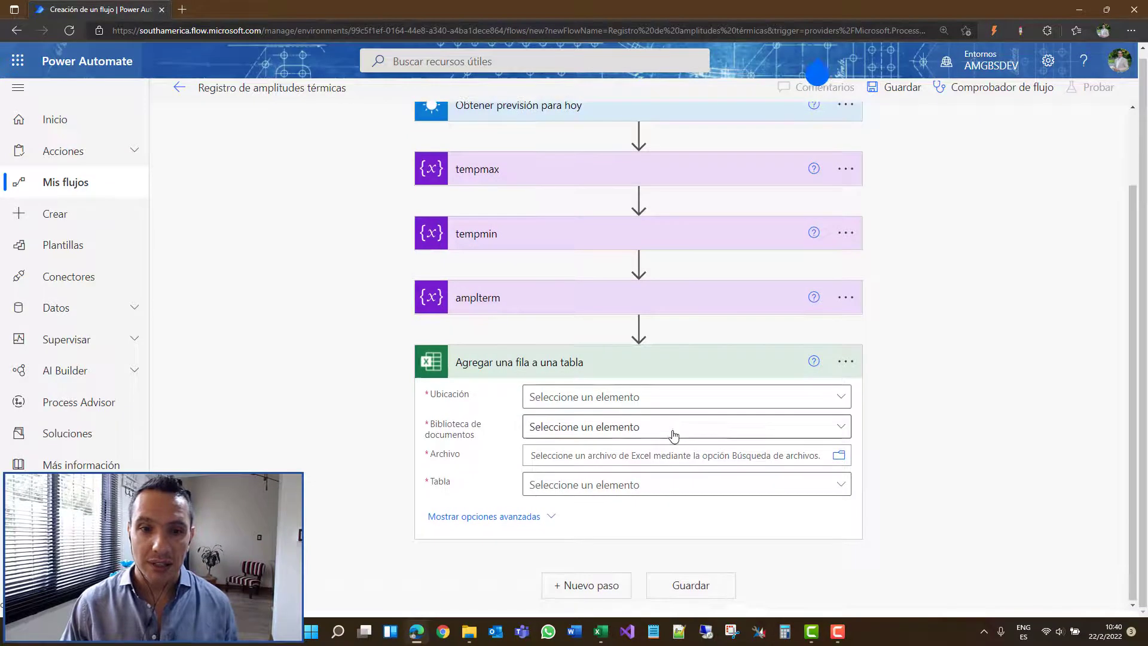
click(824, 399)
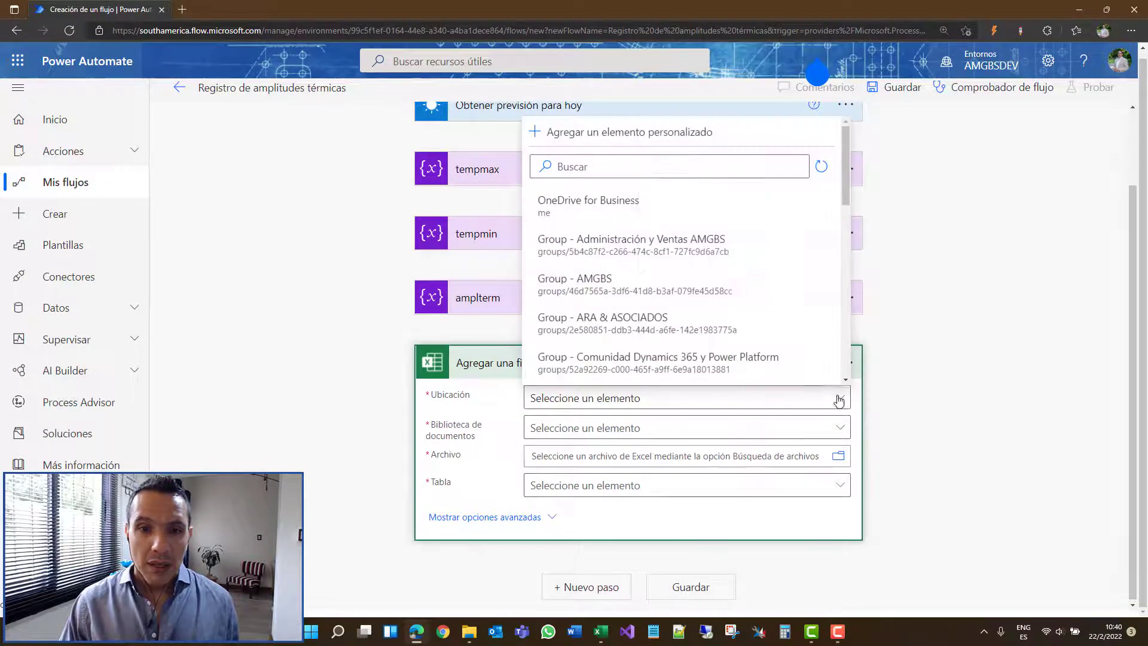
click(665, 215)
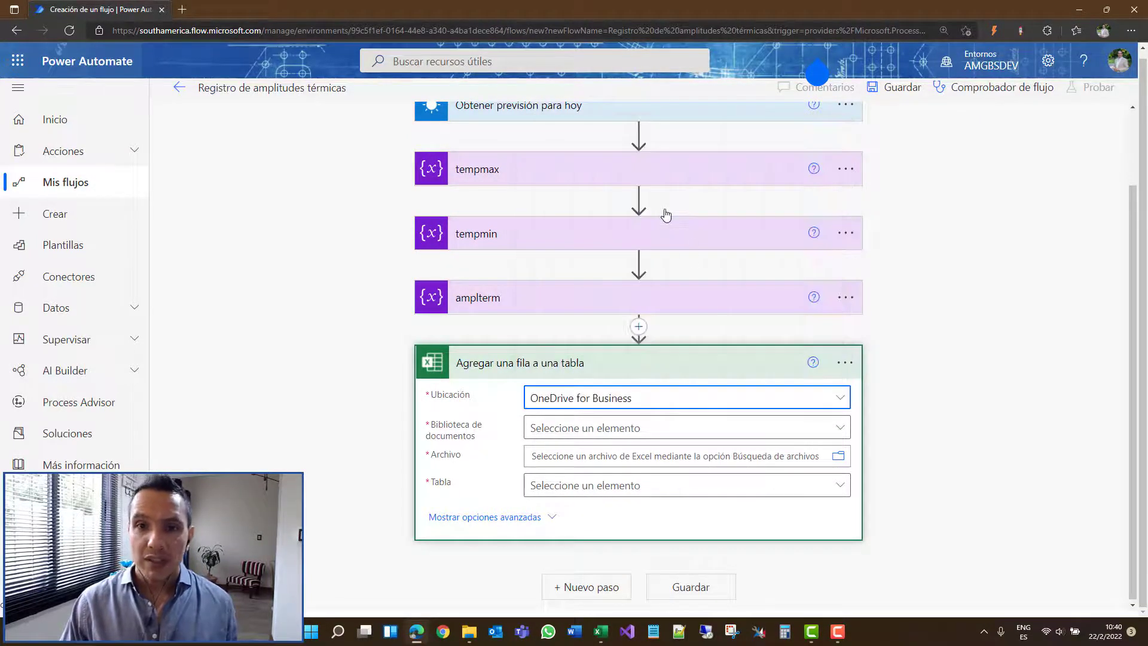
click(844, 432)
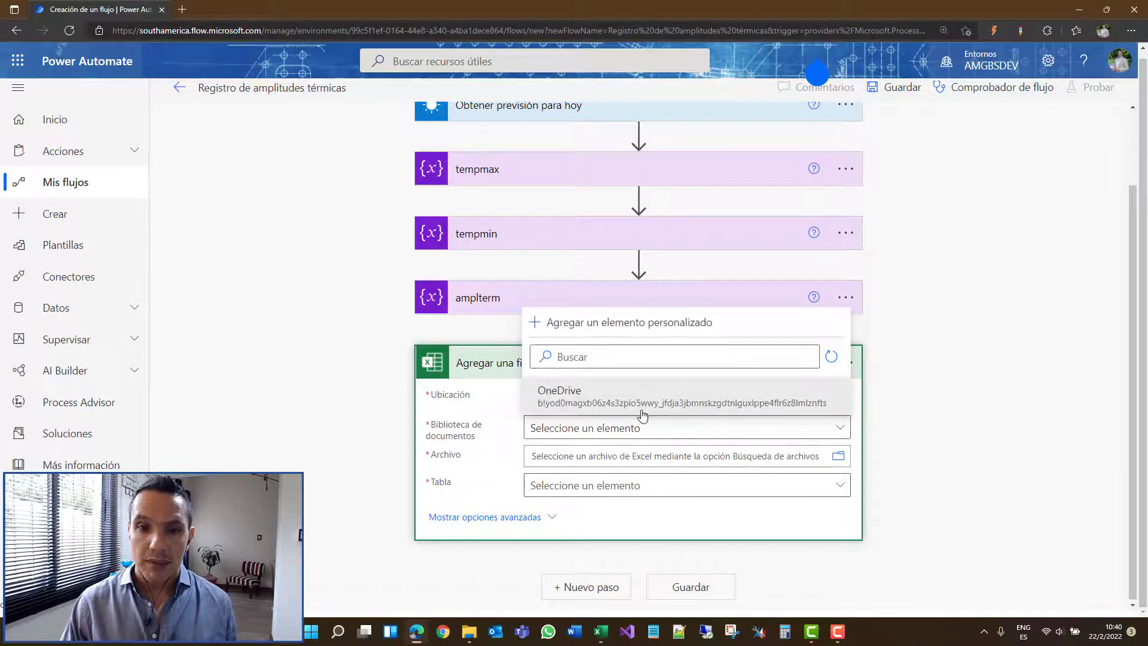
click(625, 402)
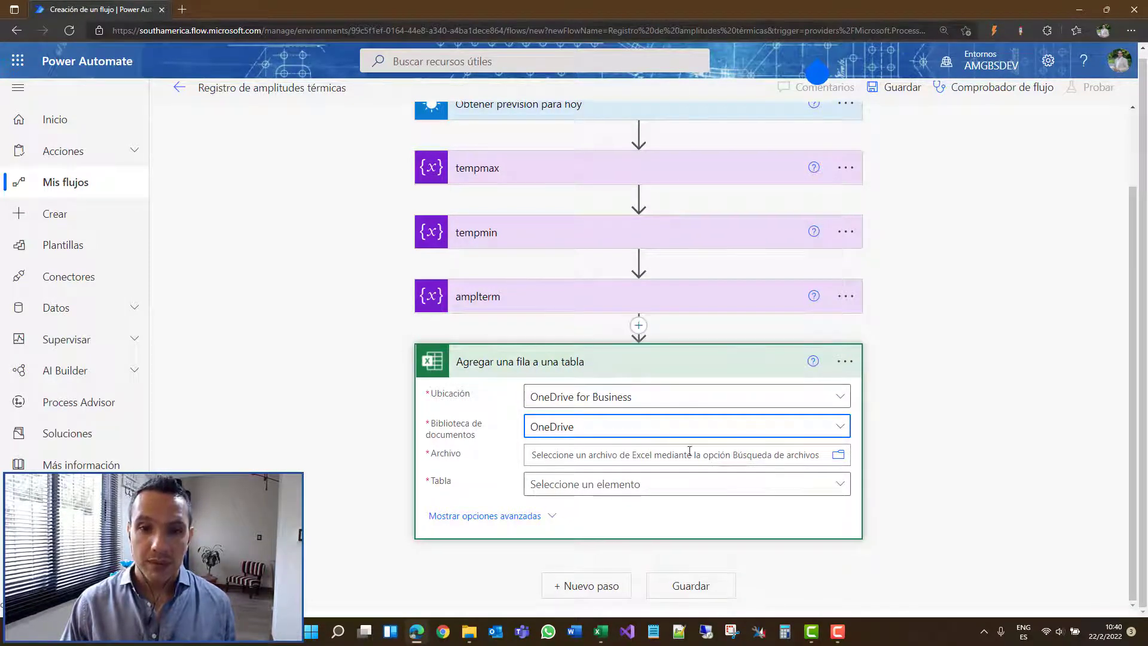
Choose Temperaturas.xlsx as the Excel action's Archivo and Table1 as its Tabla
click(838, 456)
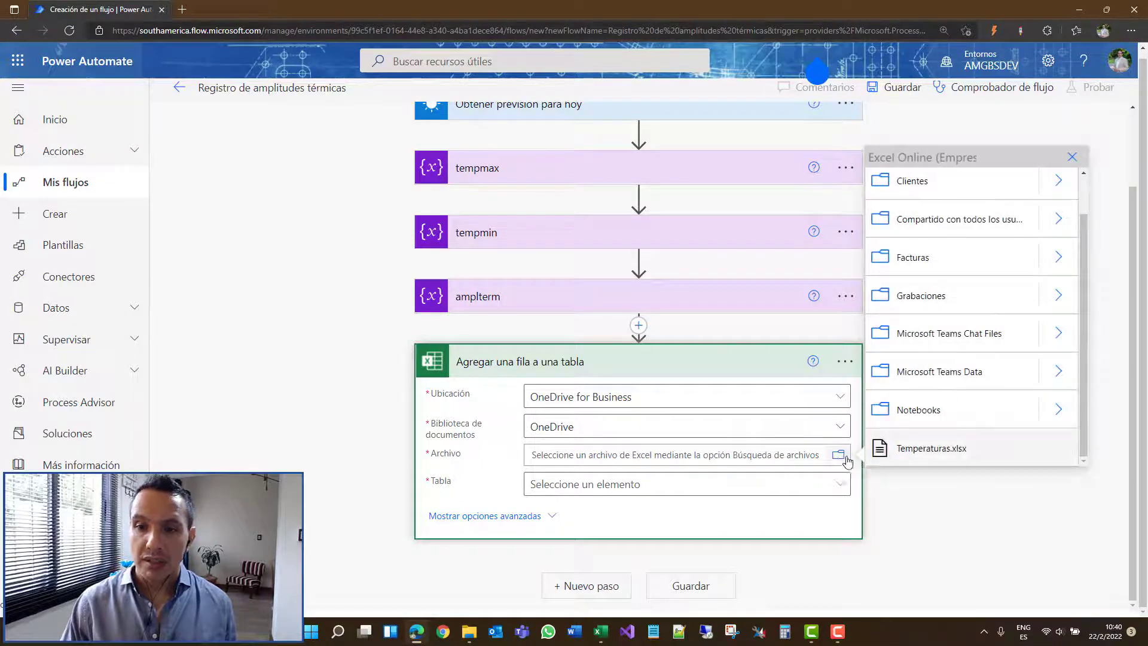
click(931, 449)
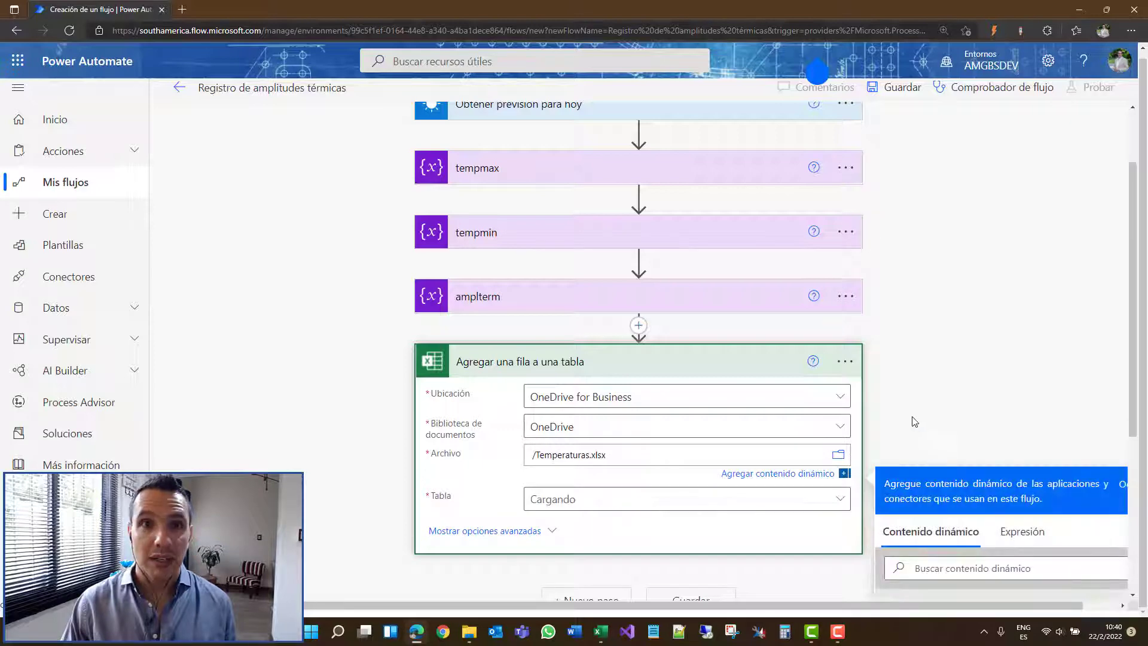
scroll(915, 421, down, 3)
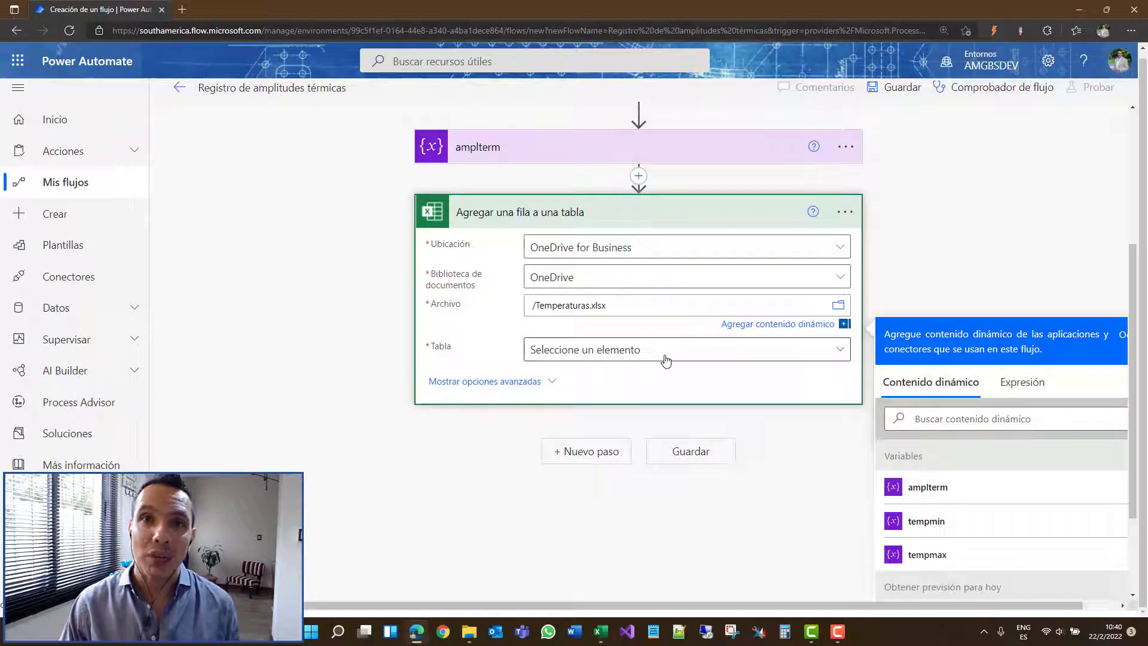
click(666, 360)
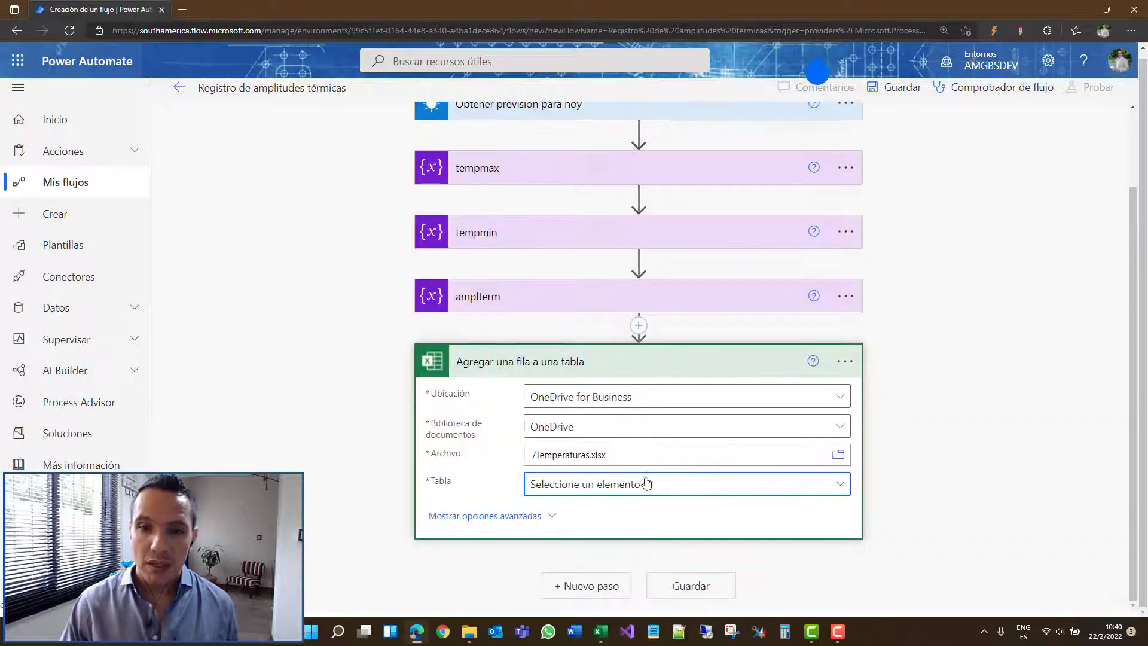
click(641, 488)
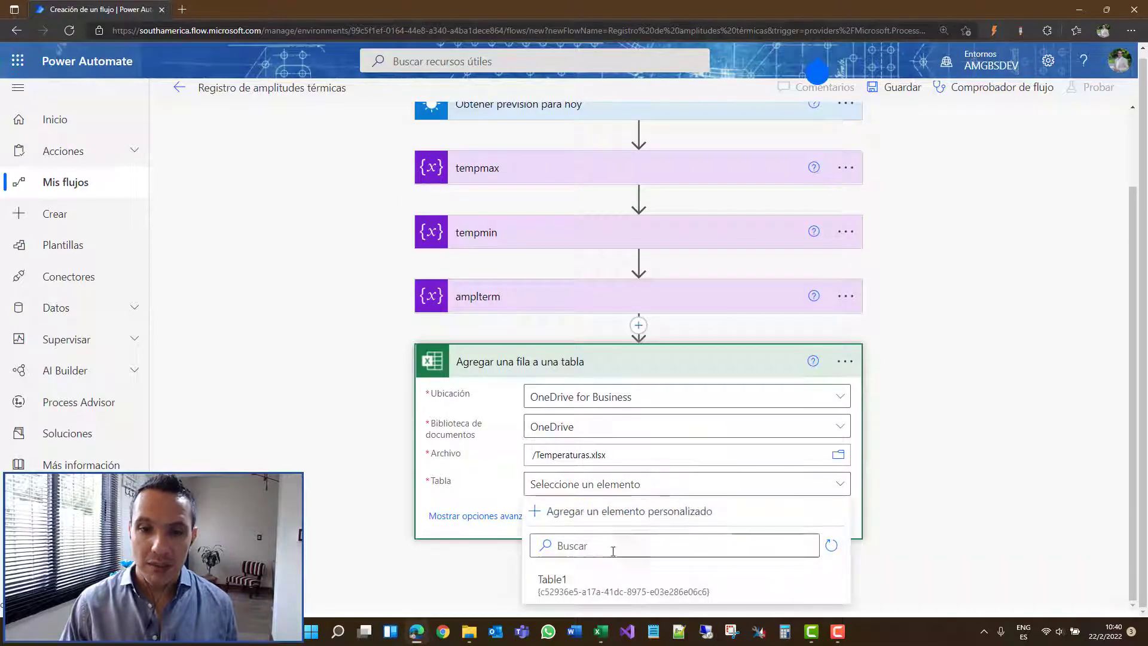
click(578, 583)
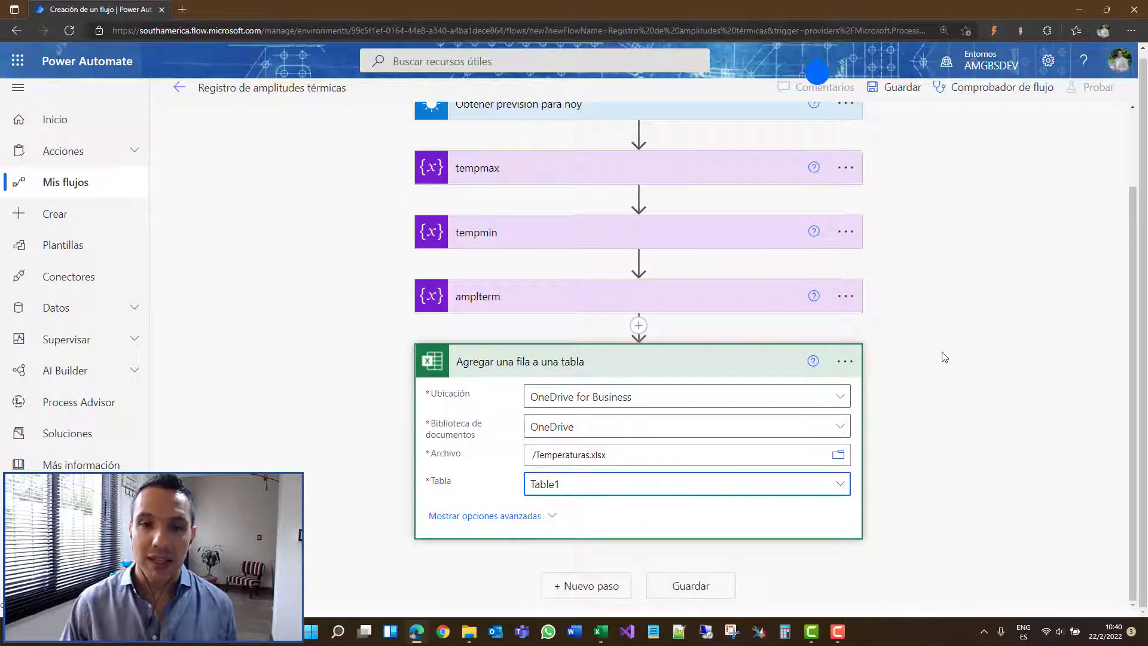
scroll(936, 414, down, 2)
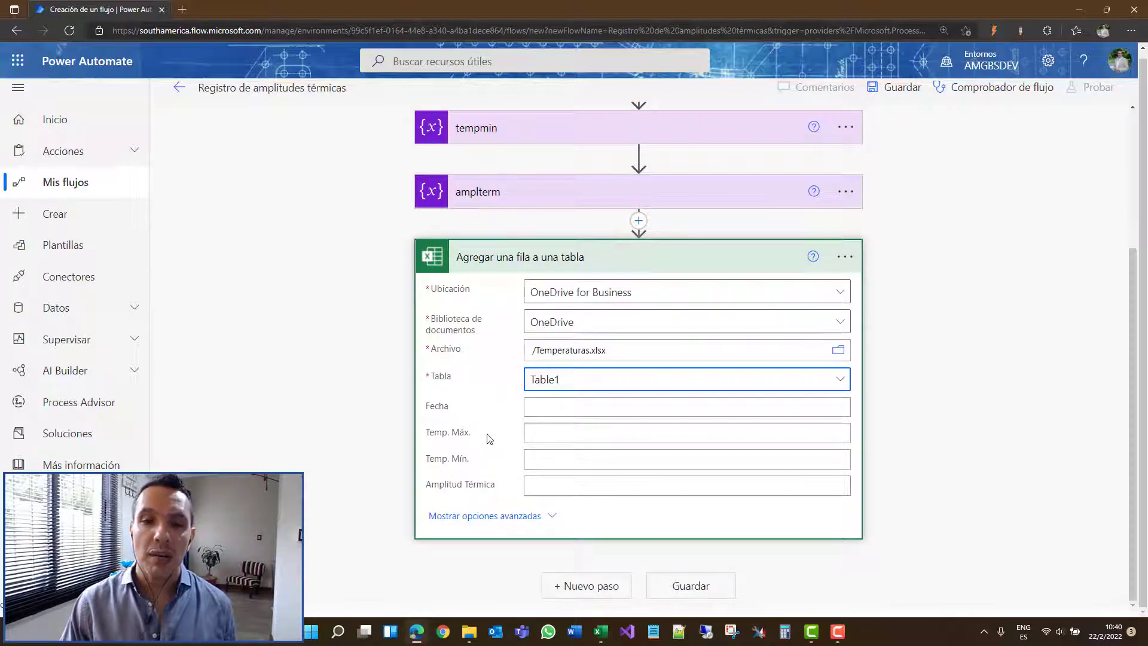
Map the tempmax variable to the Excel action's Temp. Máx. column and tempmin to its Temp. Mín. column
click(571, 436)
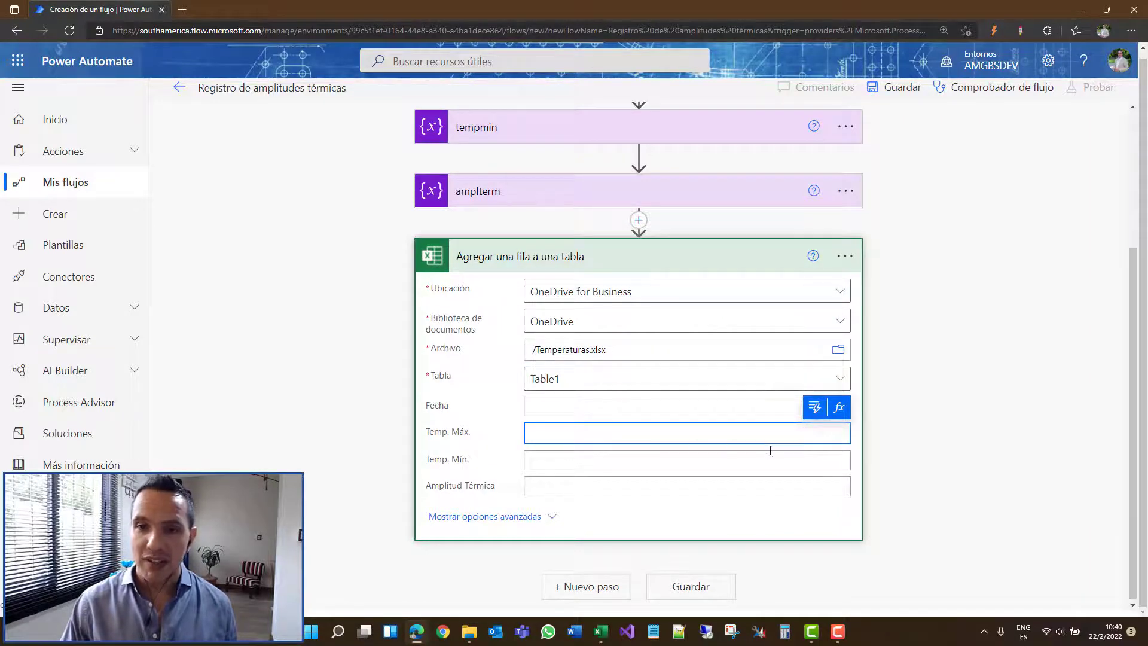
click(816, 409)
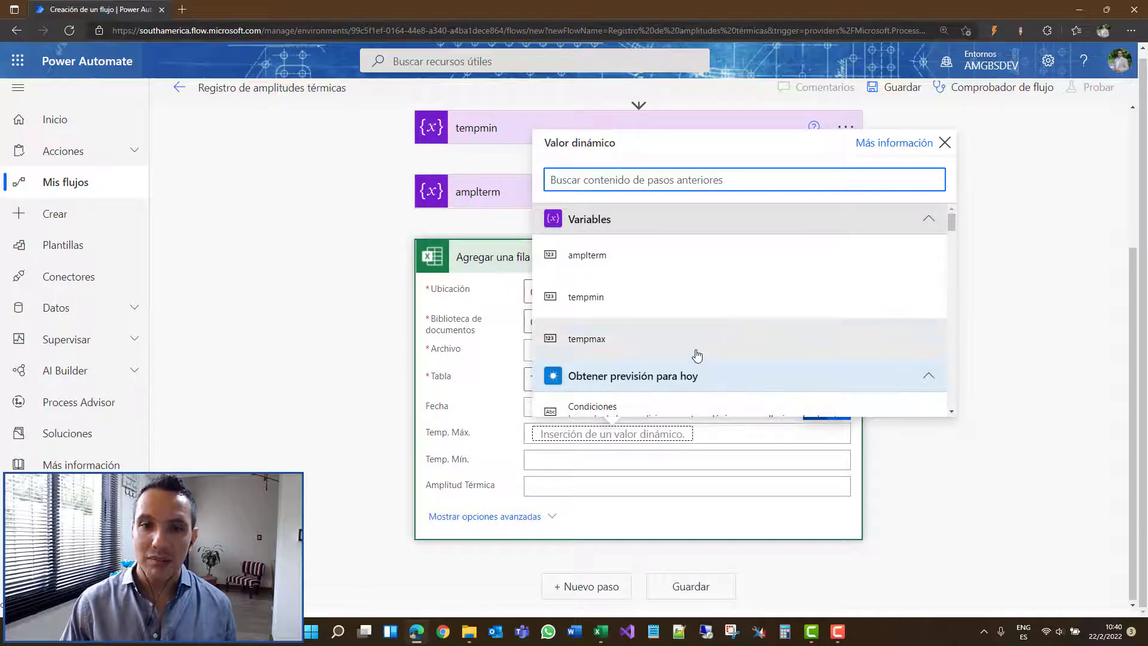
click(617, 346)
click(593, 456)
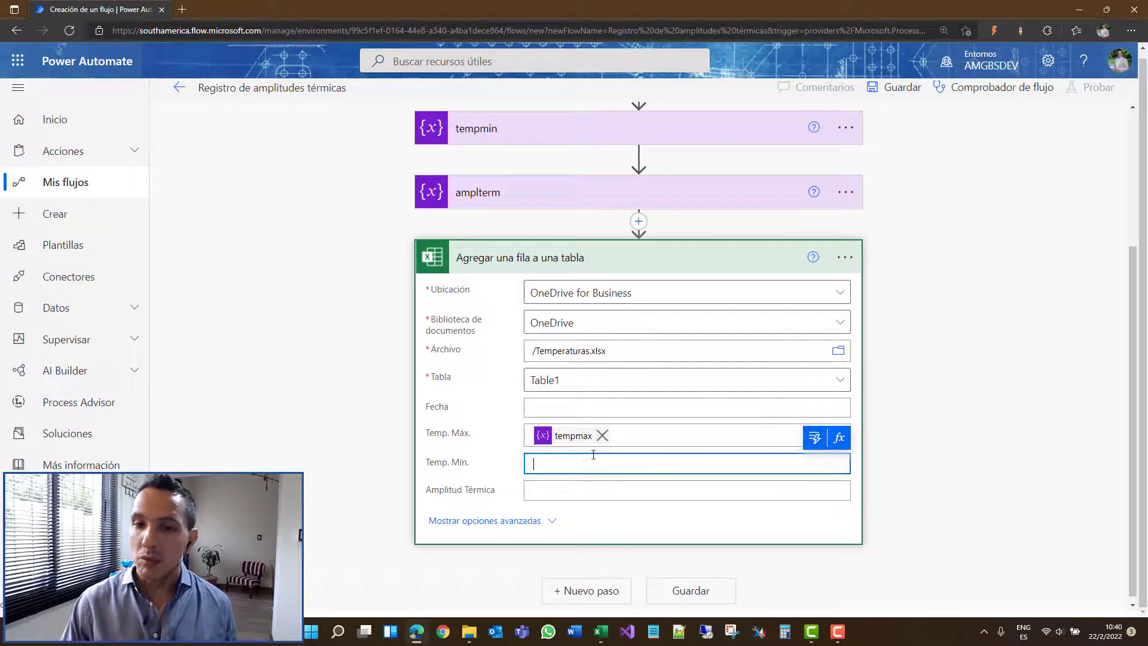
click(815, 438)
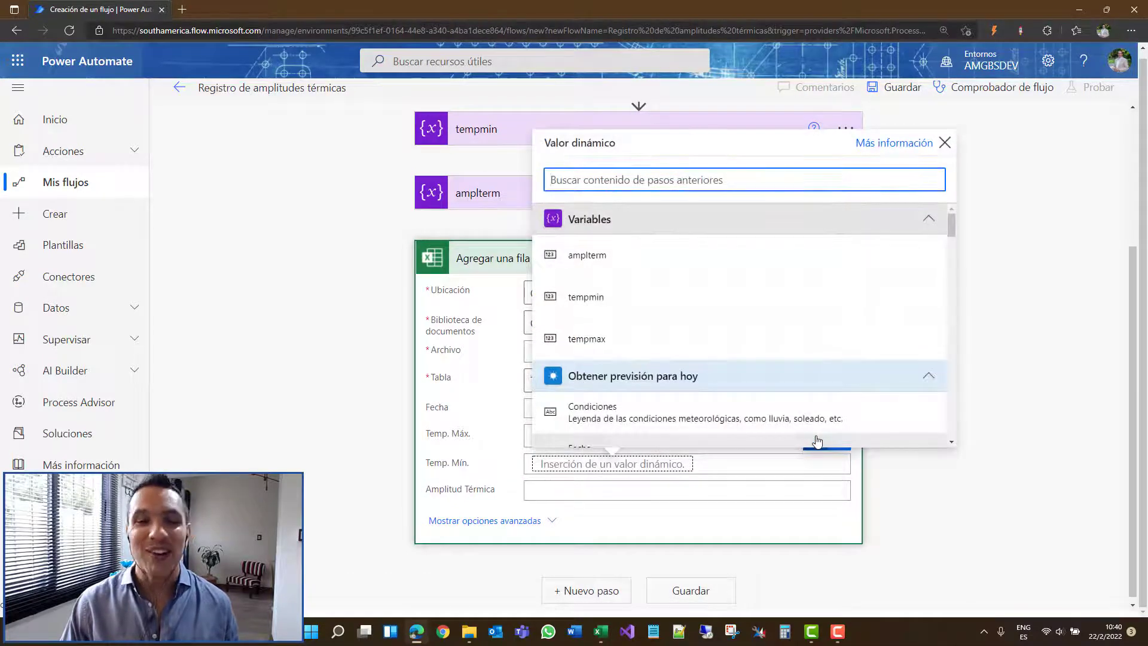
click(662, 312)
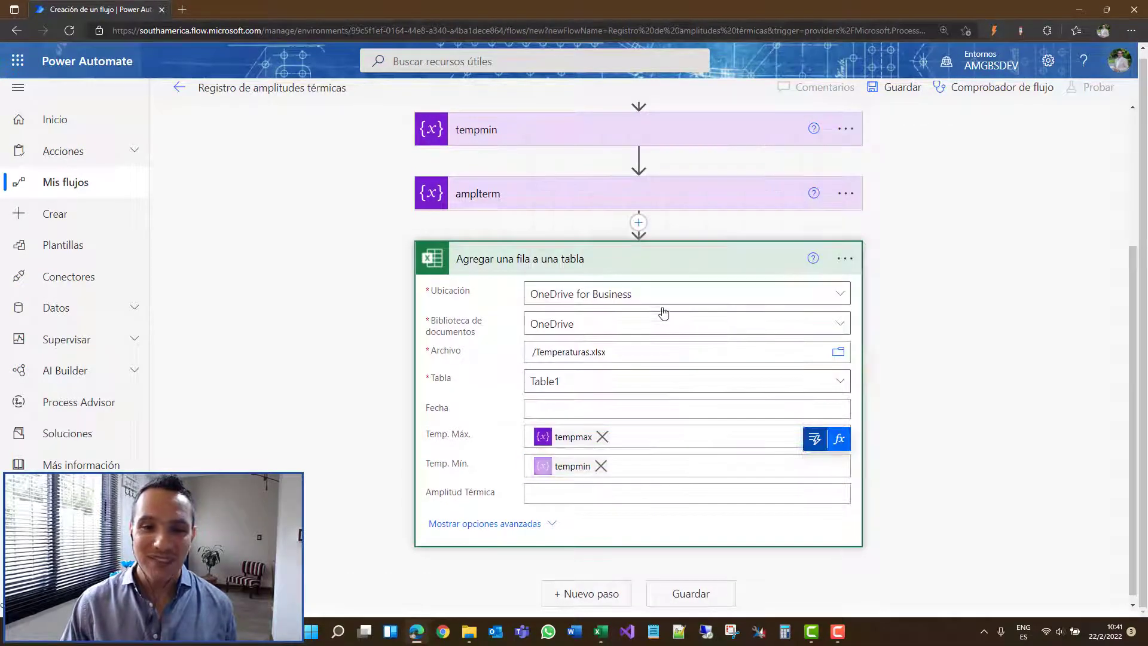
Map the amplterm variable to the Amplitud Térmica column of the Excel action
click(596, 491)
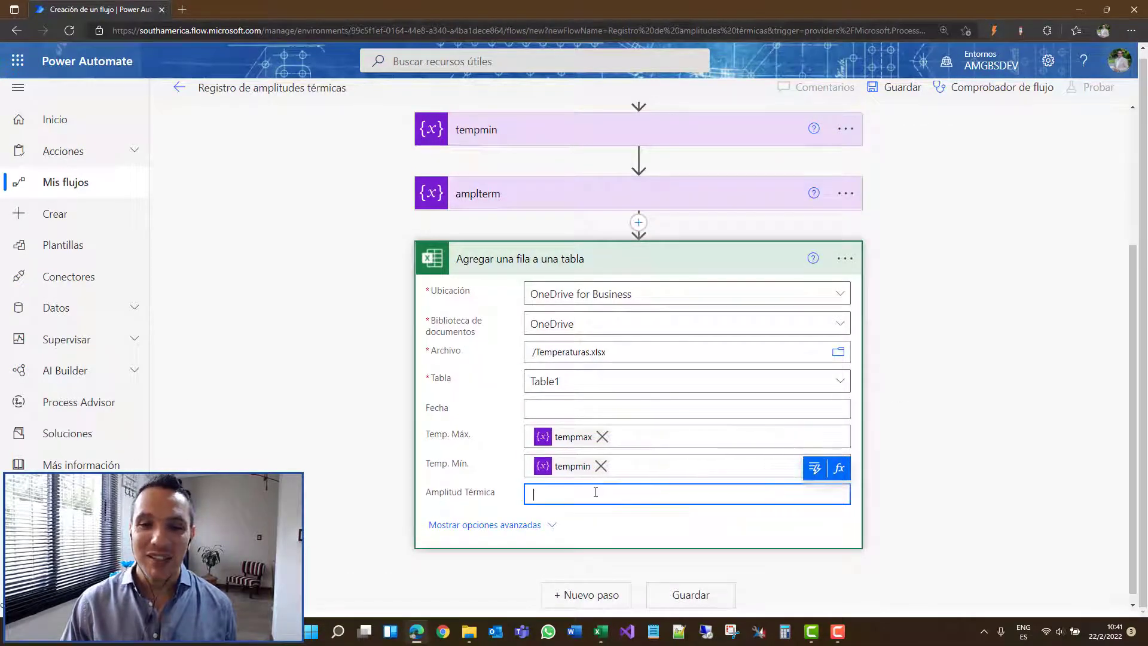
click(813, 471)
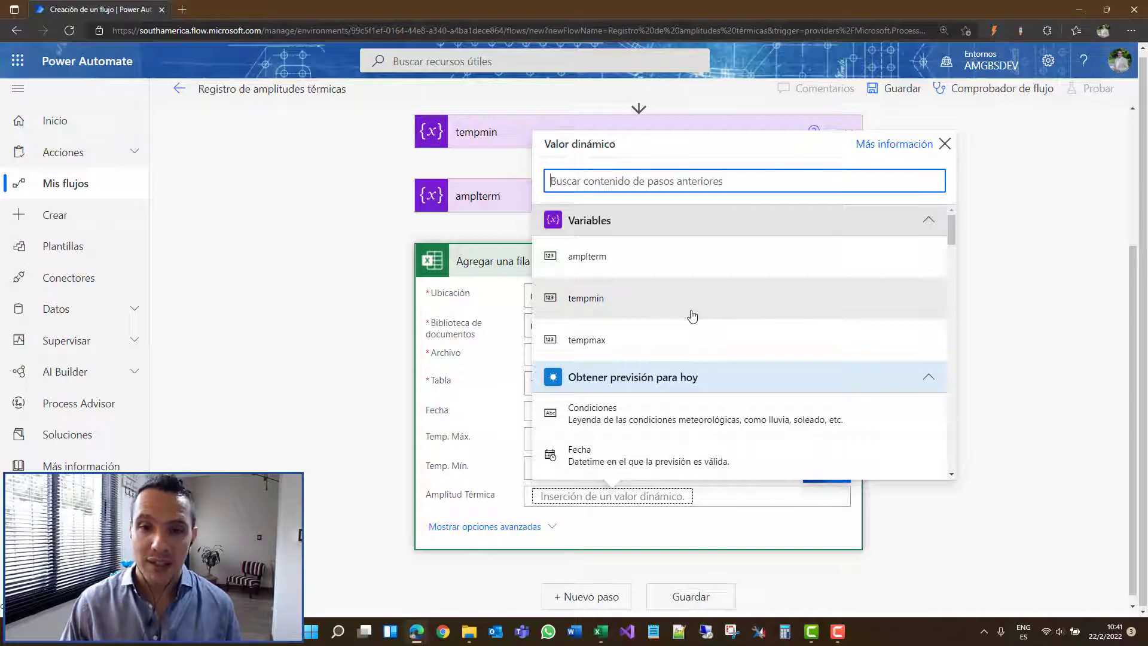
click(657, 265)
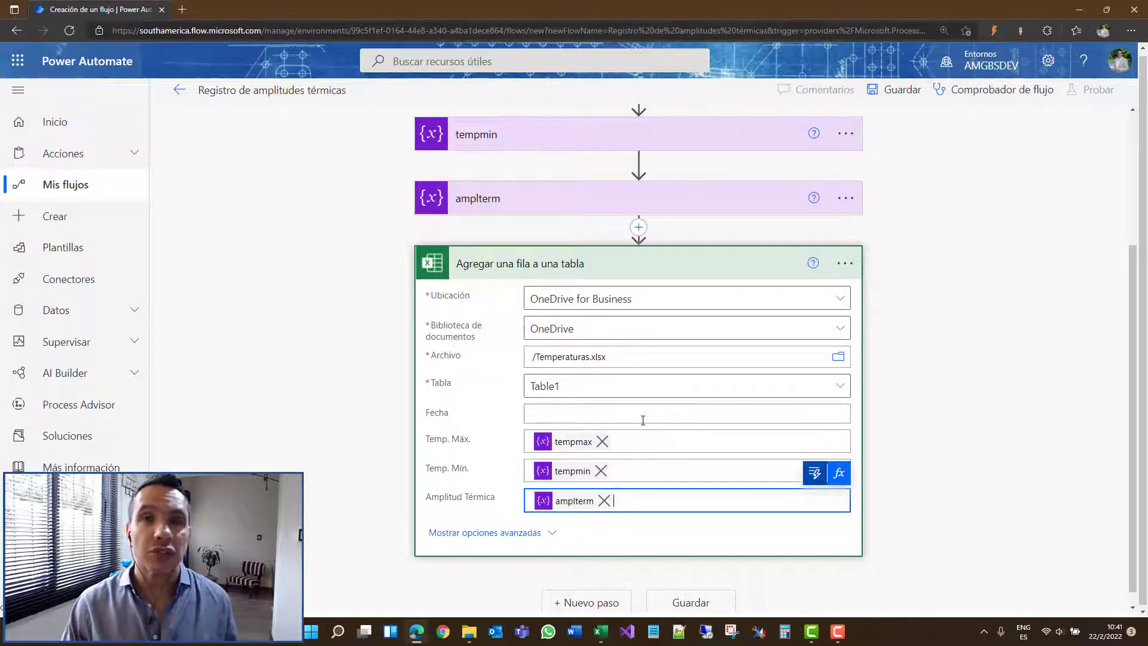
Begin an expression for the Excel action's Fecha column with the function utcNow()
scroll(599, 385, up, 3)
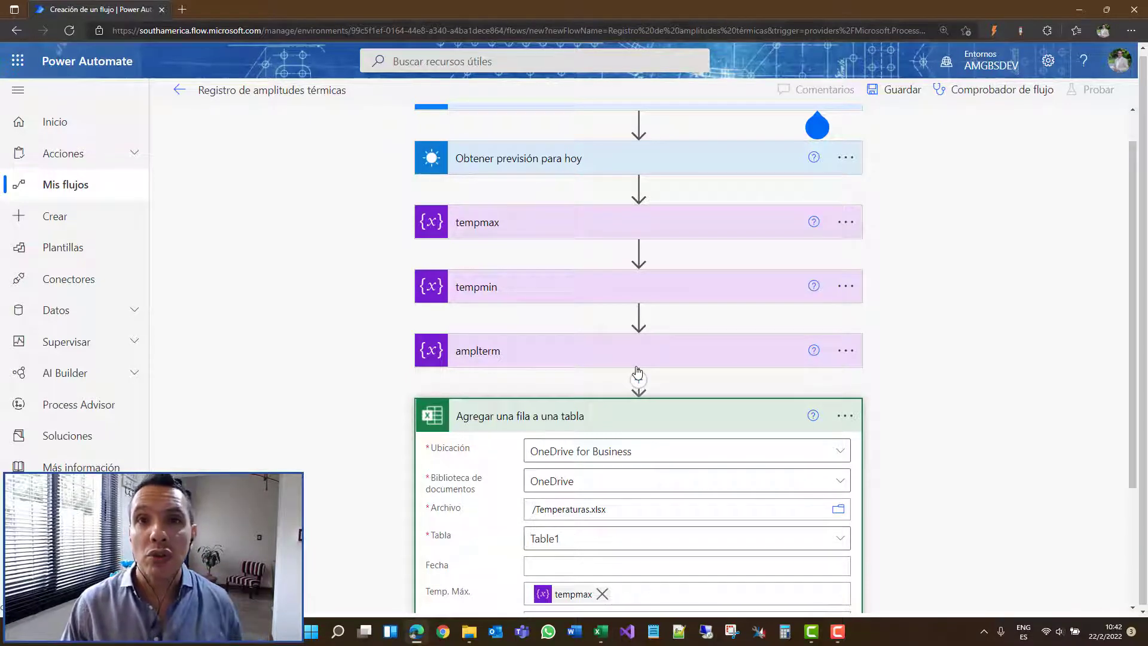
scroll(637, 373, down, 3)
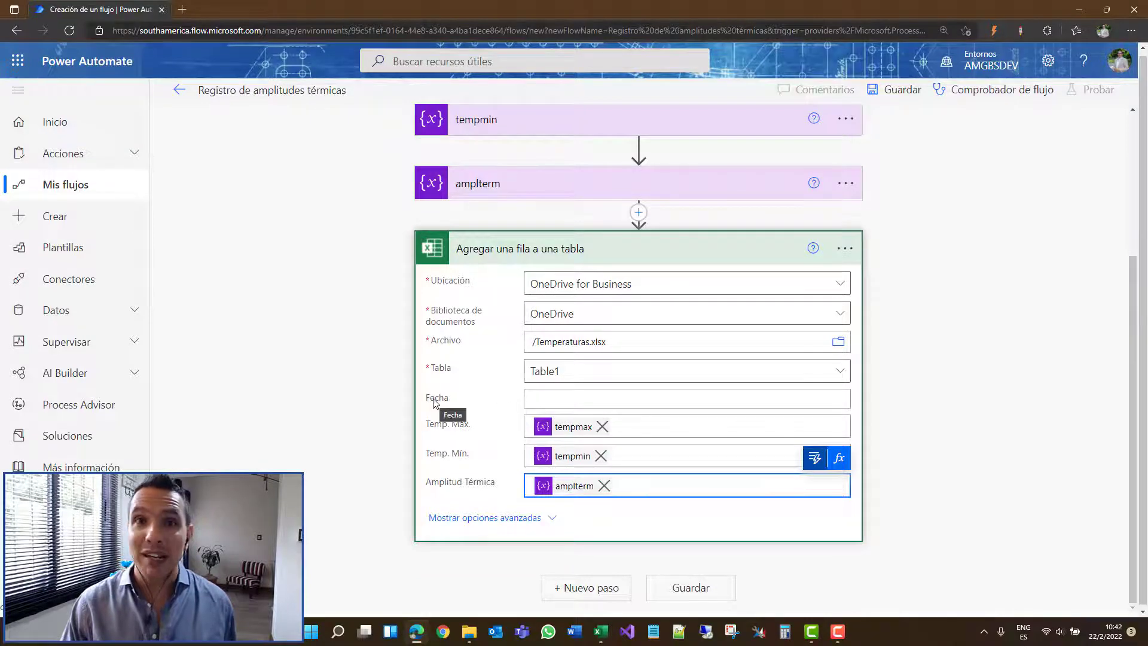
click(551, 403)
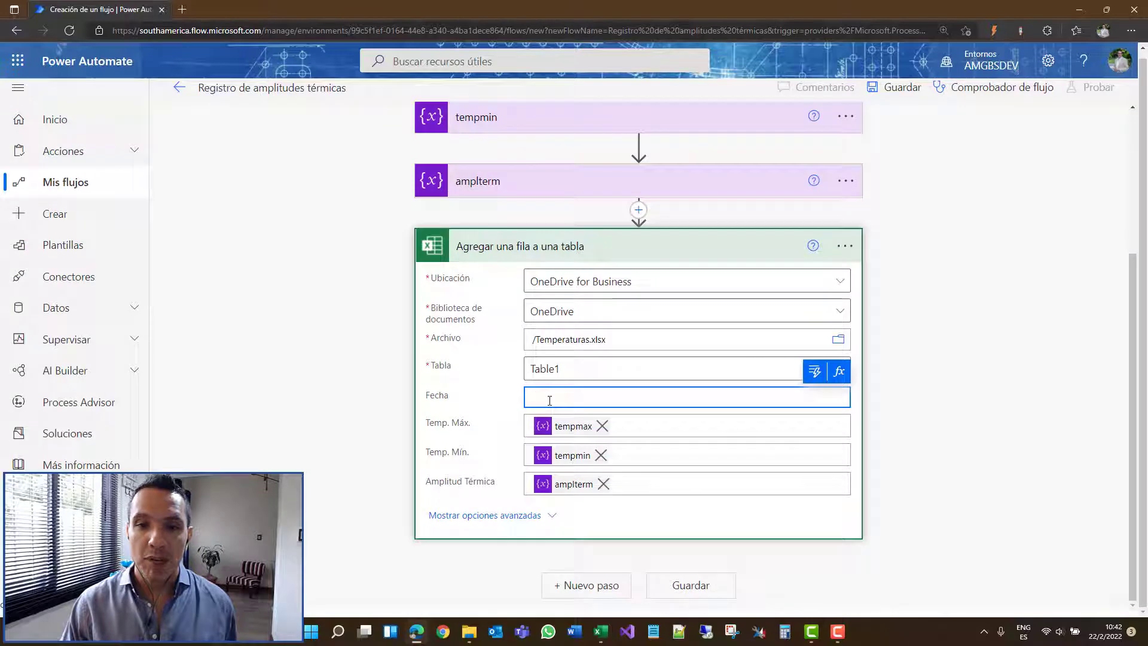
click(840, 376)
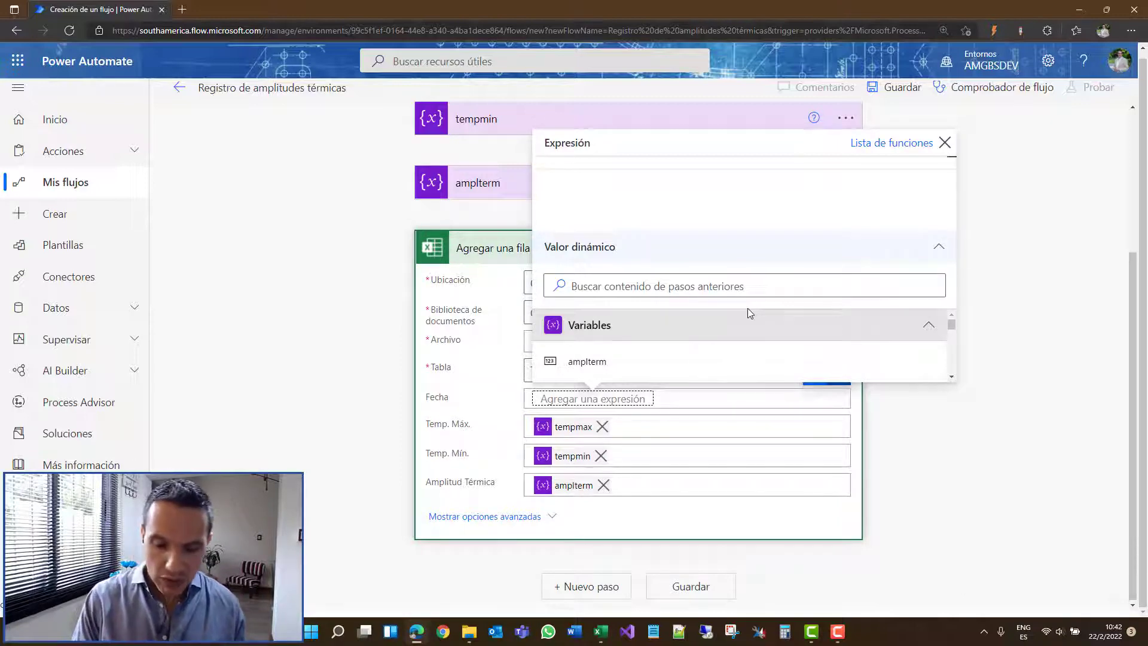
text(utcNow())
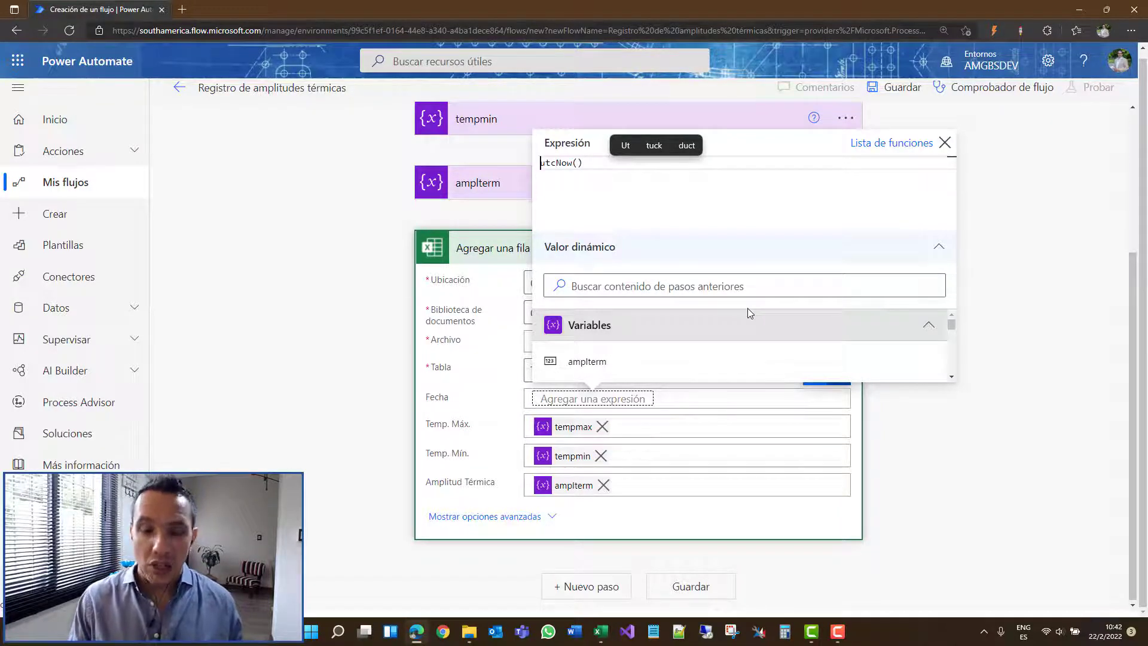
Try to wrap utcNow() in parseDateTime with the locale 'es-AR' and the format 'yyyy-MM-dd'
key(Home)
text(parse)
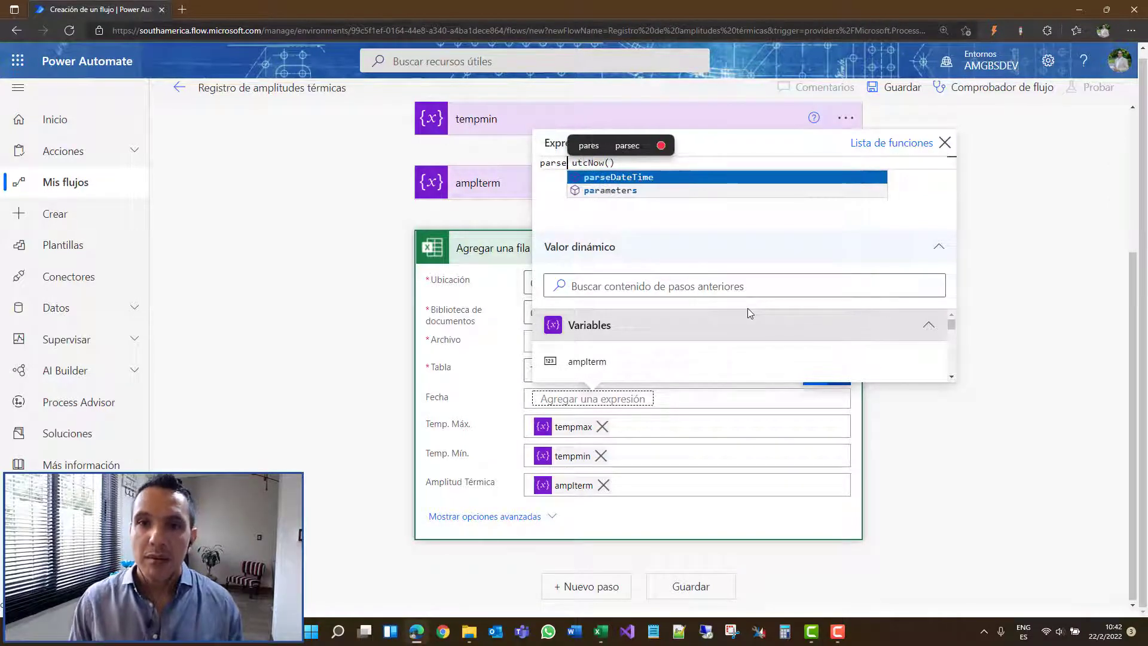
key(Tab)
key(Delete)
key(Delete)
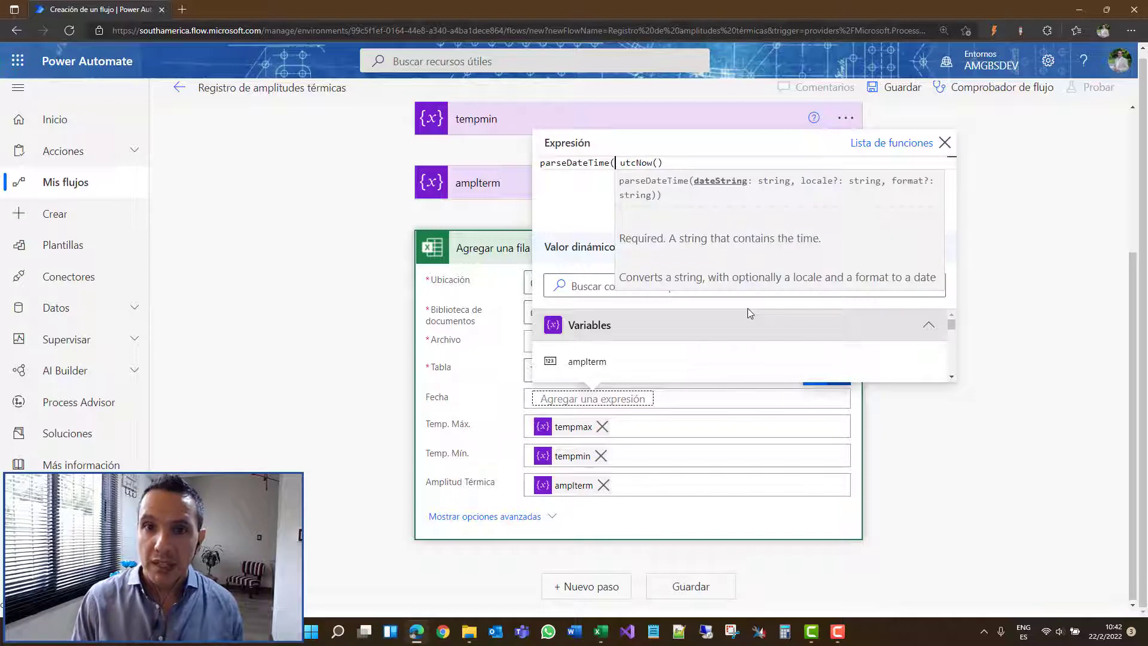
key(End)
text(, '')
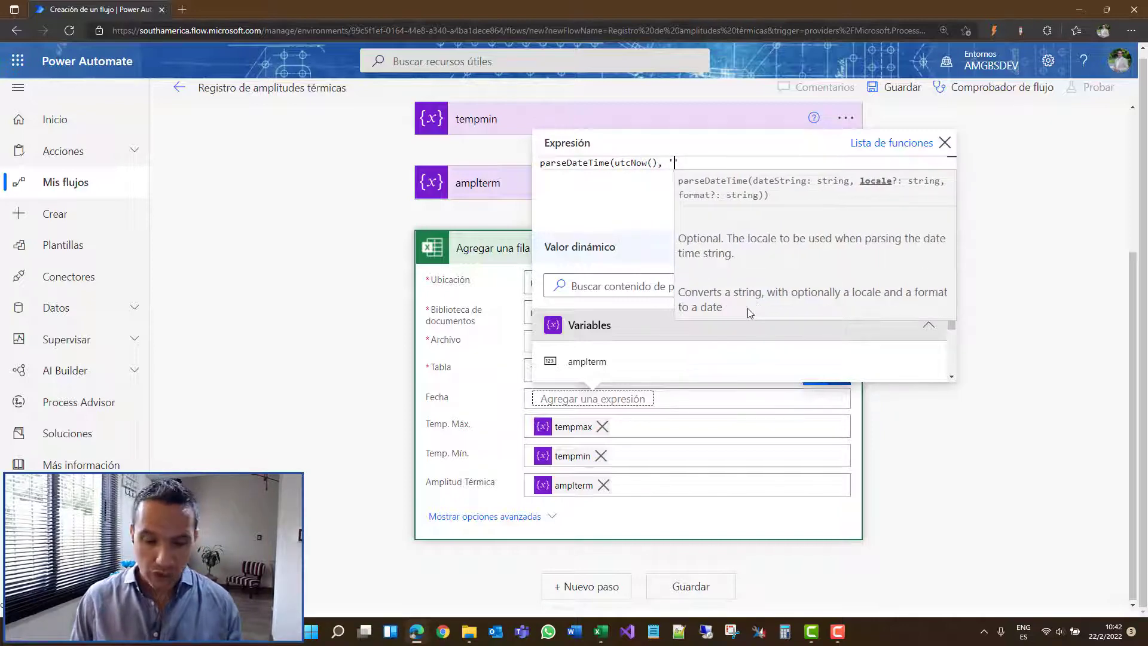
text(es-AR)
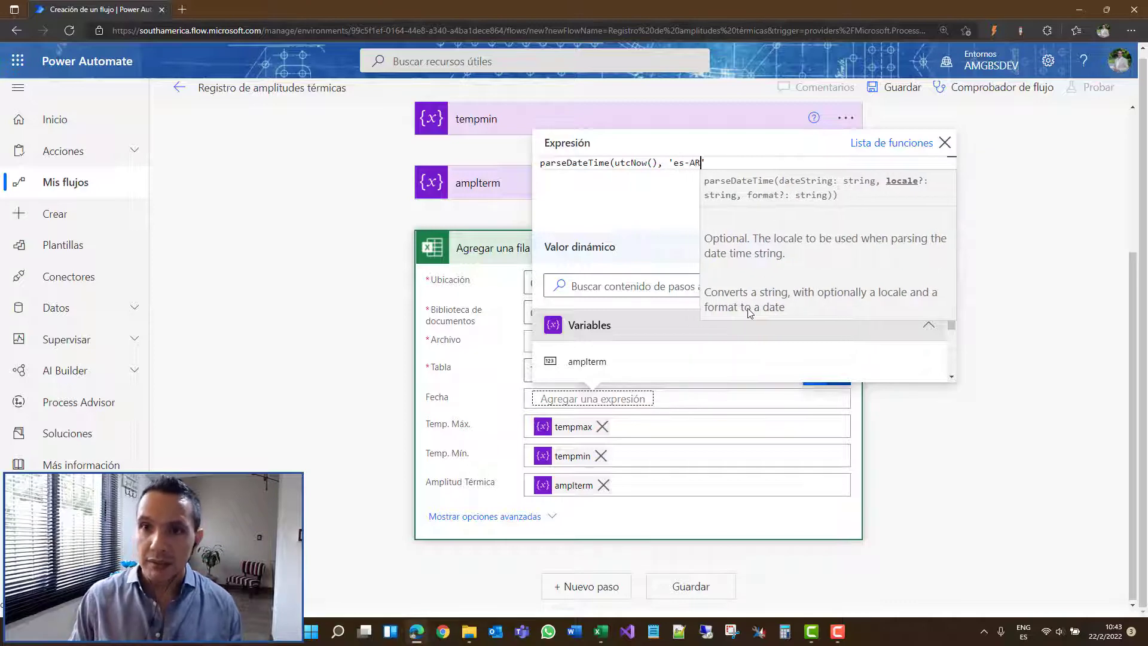
key(Right)
text(, )
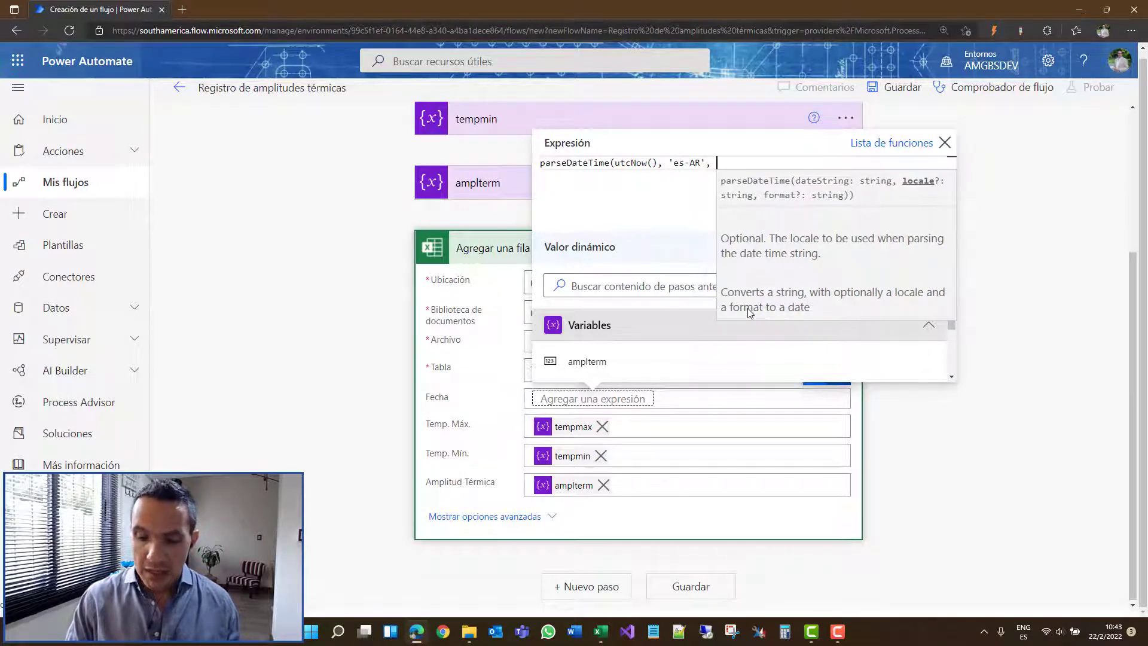
text('yyy)
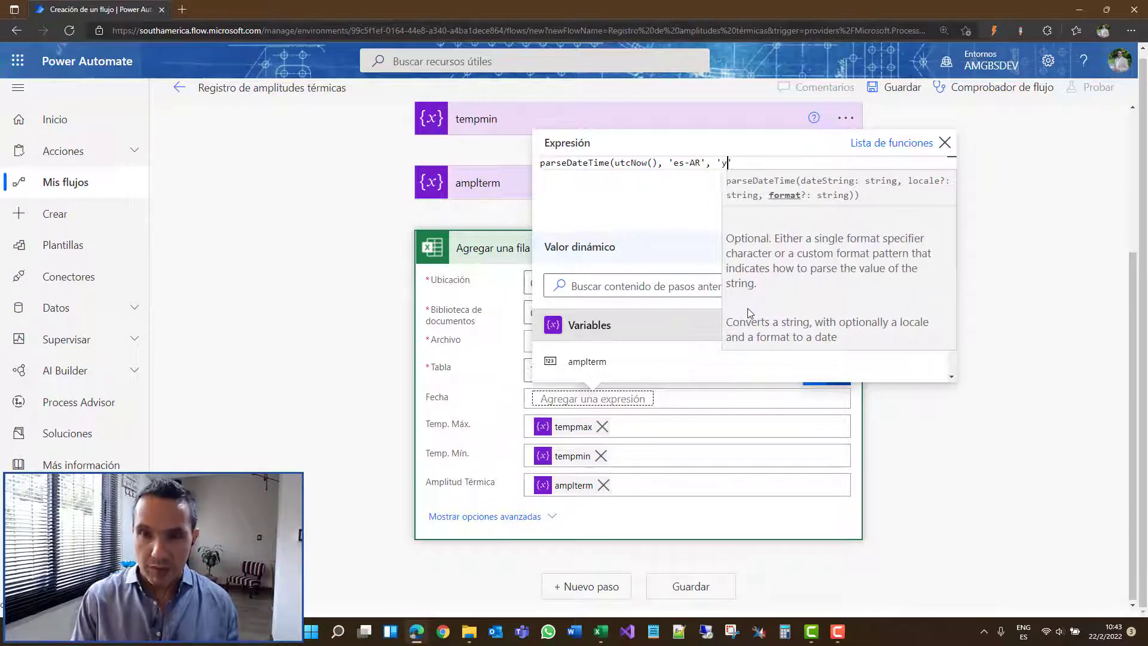
text(y-MM)
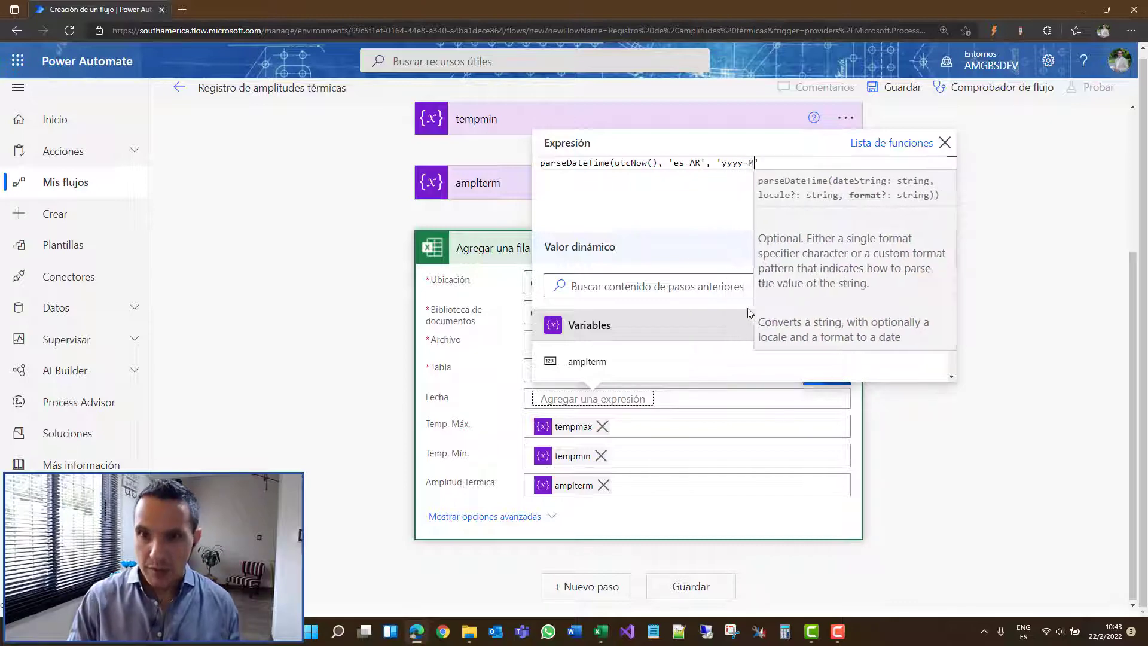
text(-dd)
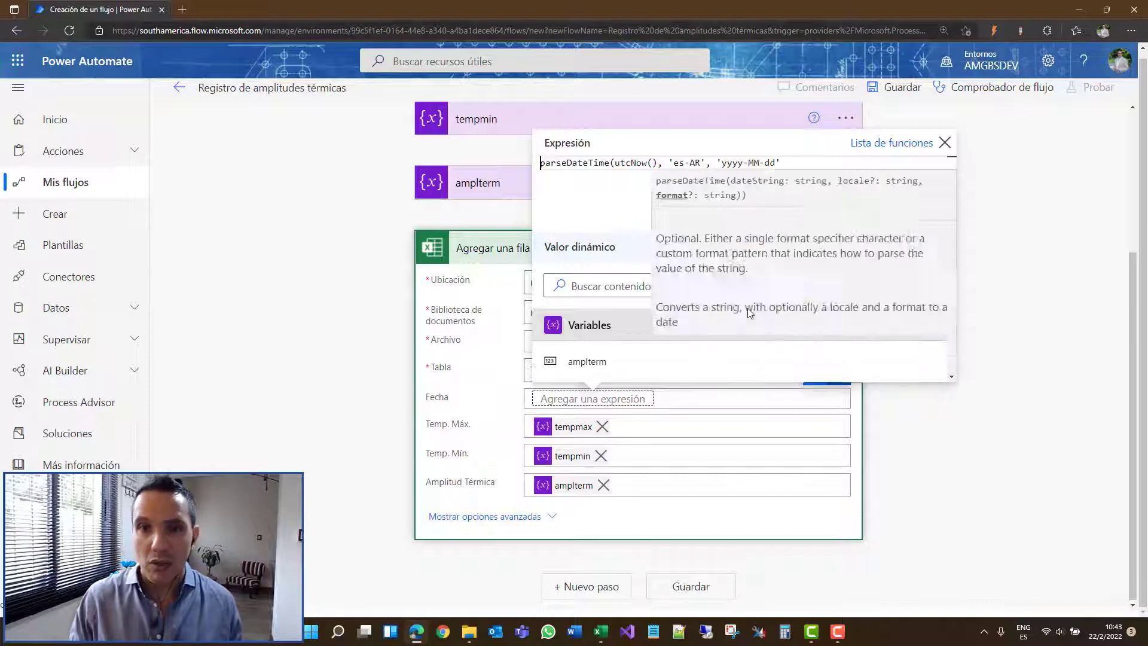
Remove parseDateTime and its locale and format arguments from the Fecha expression, keeping only utcNow()
key(Home)
key(ctrl+shift+Right)
key(ctrl+shift+Right)
key(BackSpace)
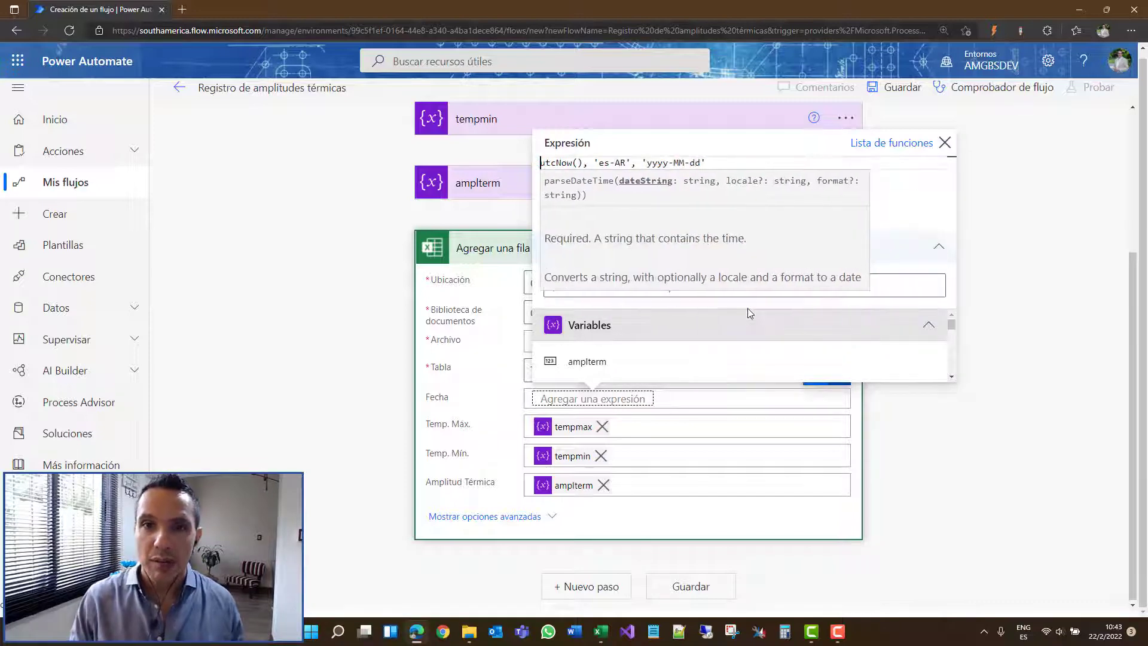
key(End)
key(ctrl+shift+Left)
key(ctrl+shift+Left)
key(ctrl+shift+Left)
key(ctrl+shift+Left)
key(ctrl+shift+Left)
key(ctrl+shift+Left)
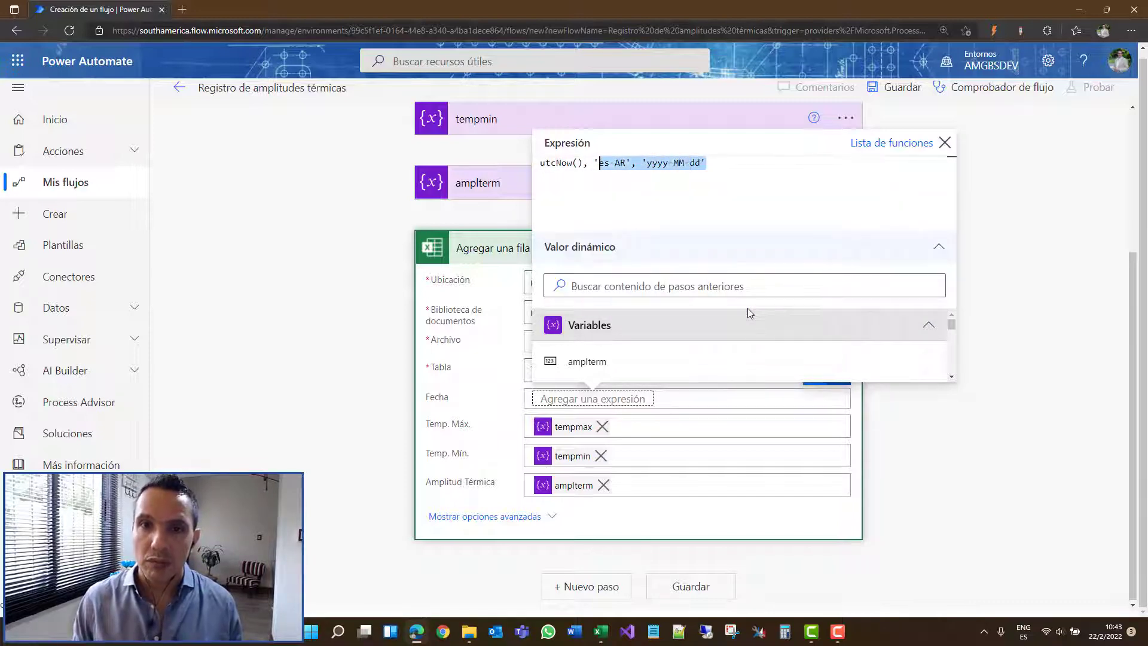
key(ctrl+shift+Left)
key(ctrl+shift+Left)
key(shift+Right)
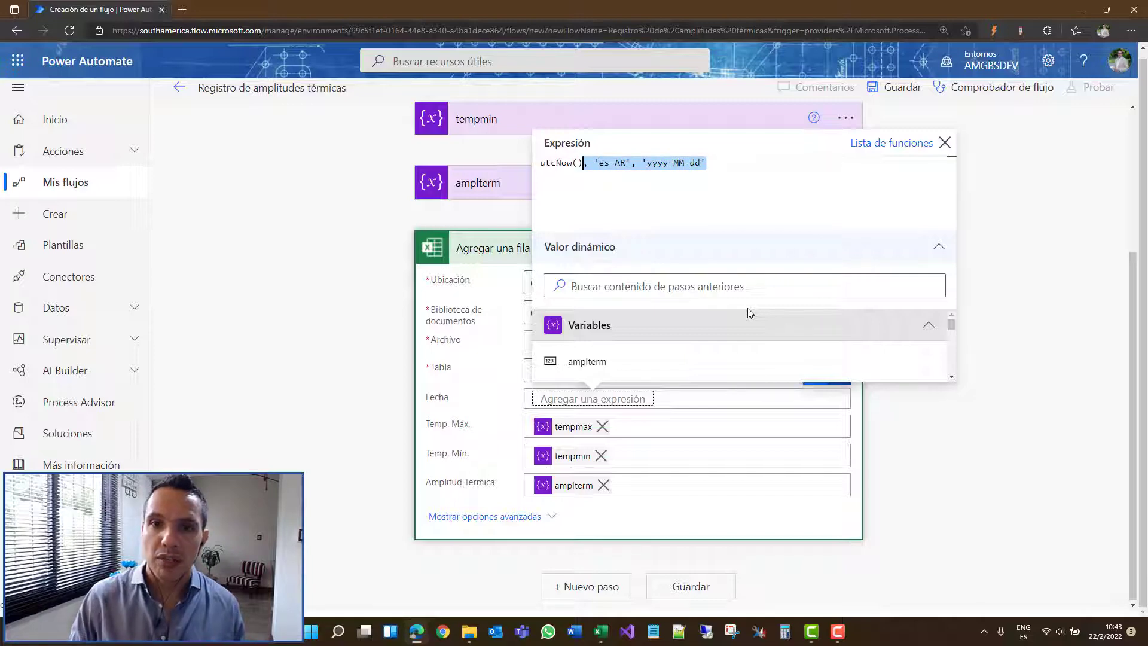
text())
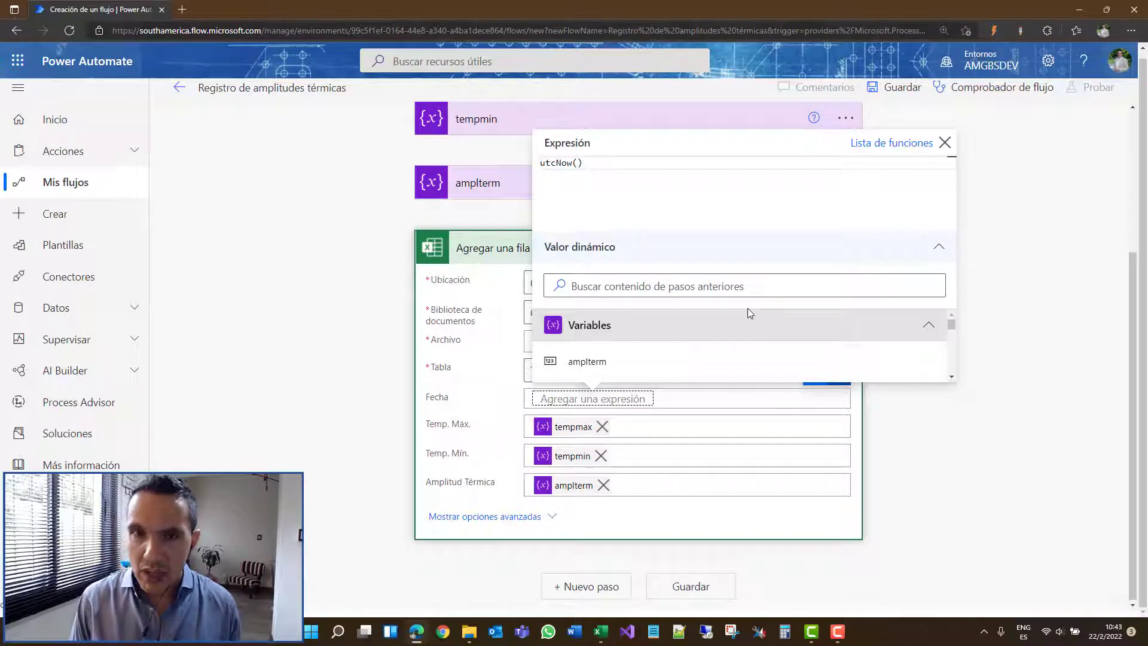
Put the formatDateTime function and its opening parenthesis before utcNow() in the Fecha expression
key(Home)
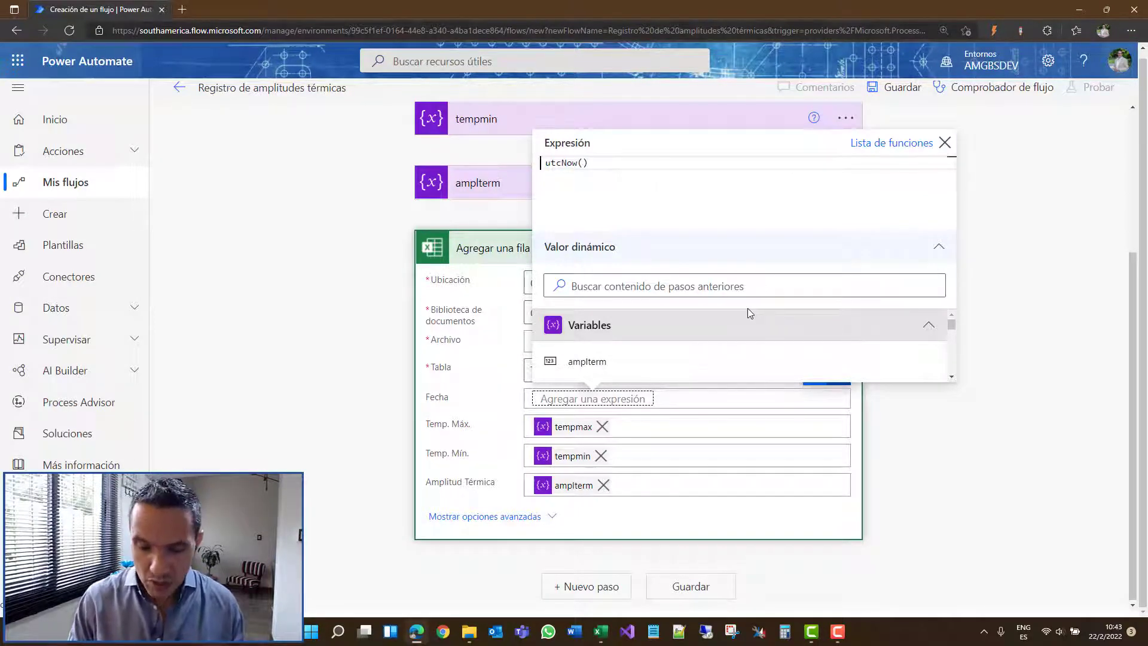
text(formatDateTime )
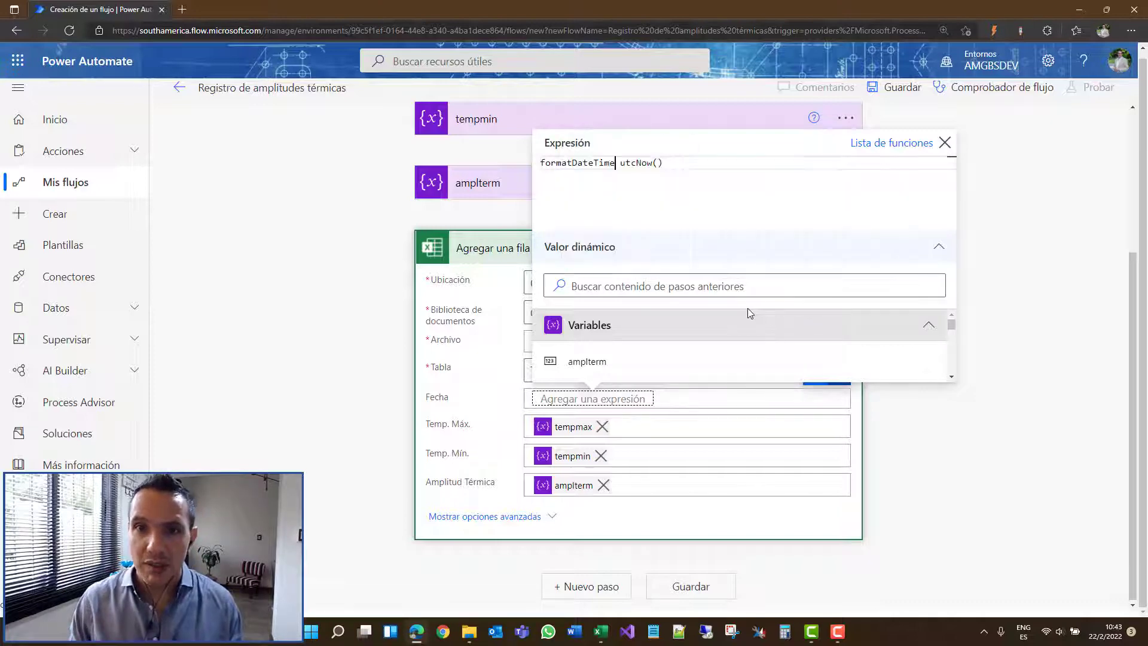
text(()
key(Delete)
key(Delete)
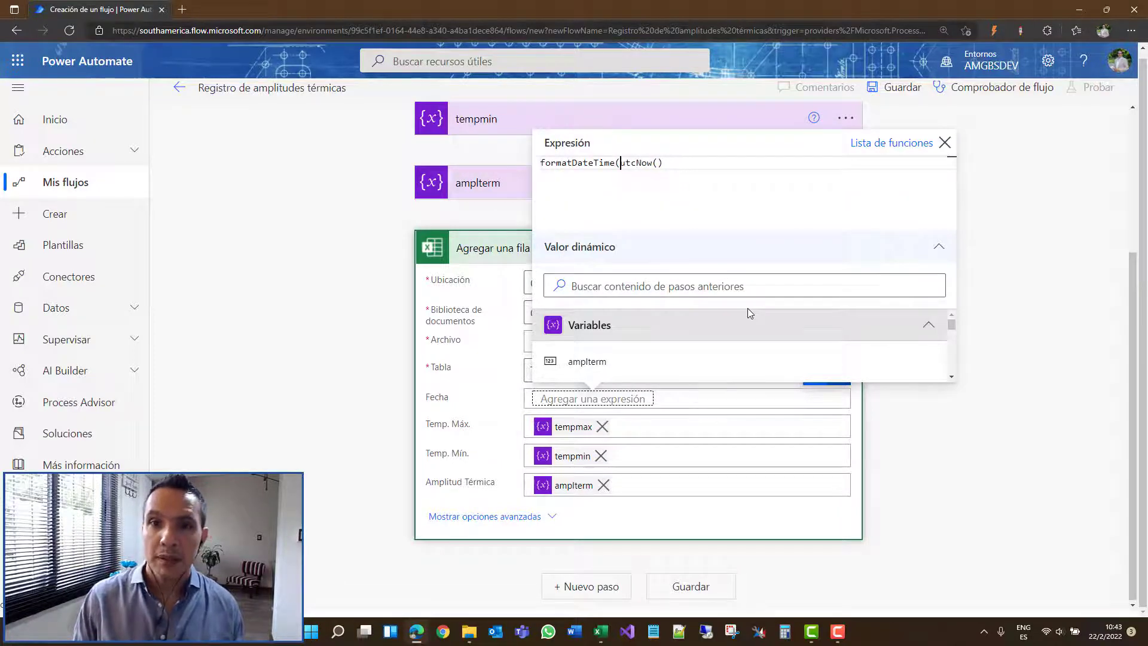
Add the format argument 'yyyy-MM-dd' after utcNow() and close the formatDateTime expression
key(End)
text(,)
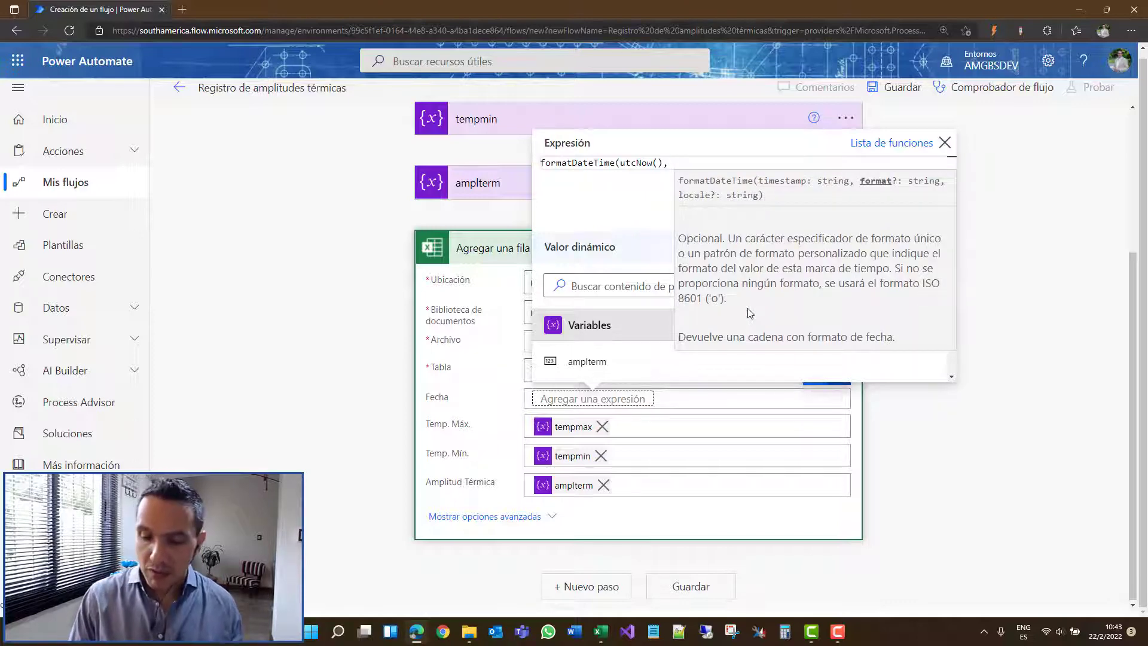
text(')
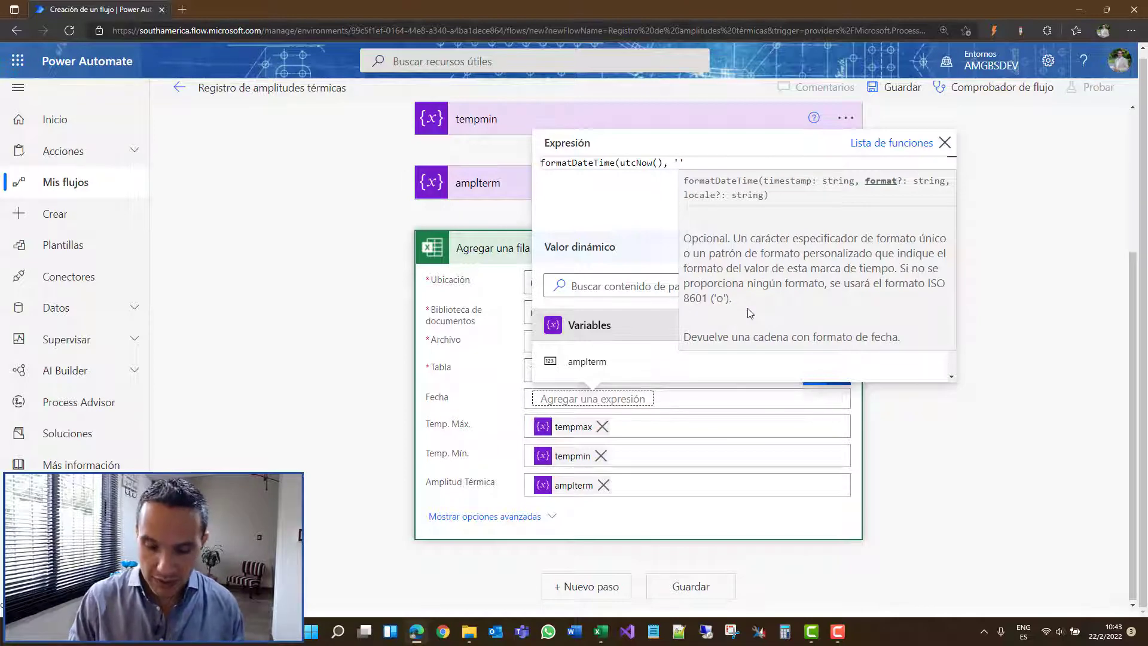
text(yyyy-)
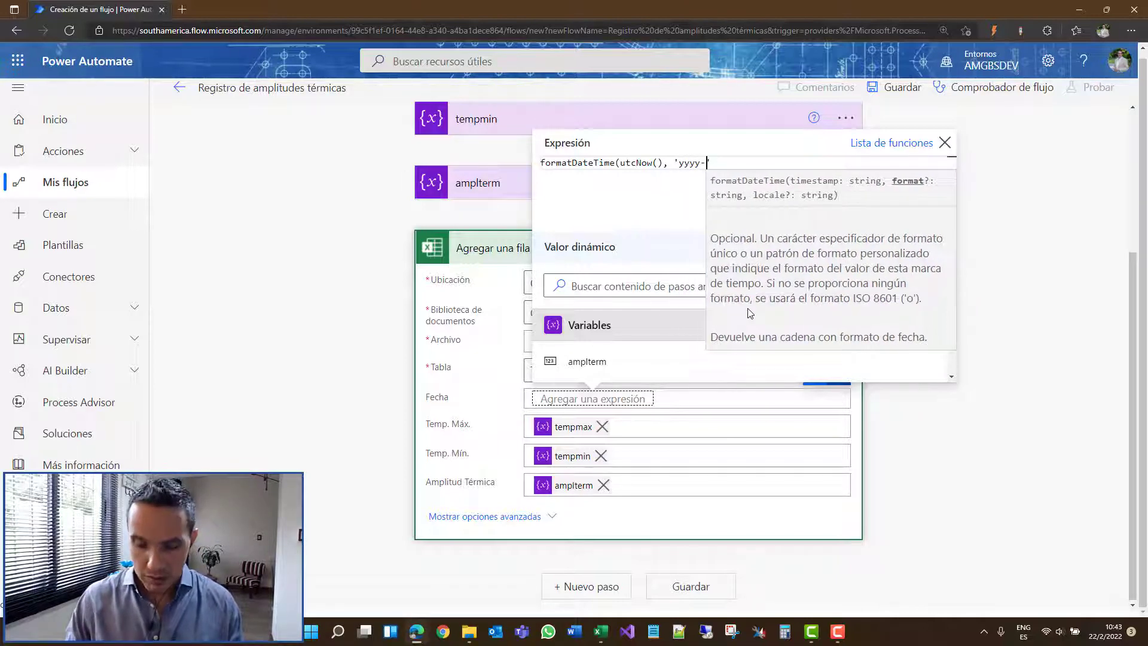
text(MM-dd)
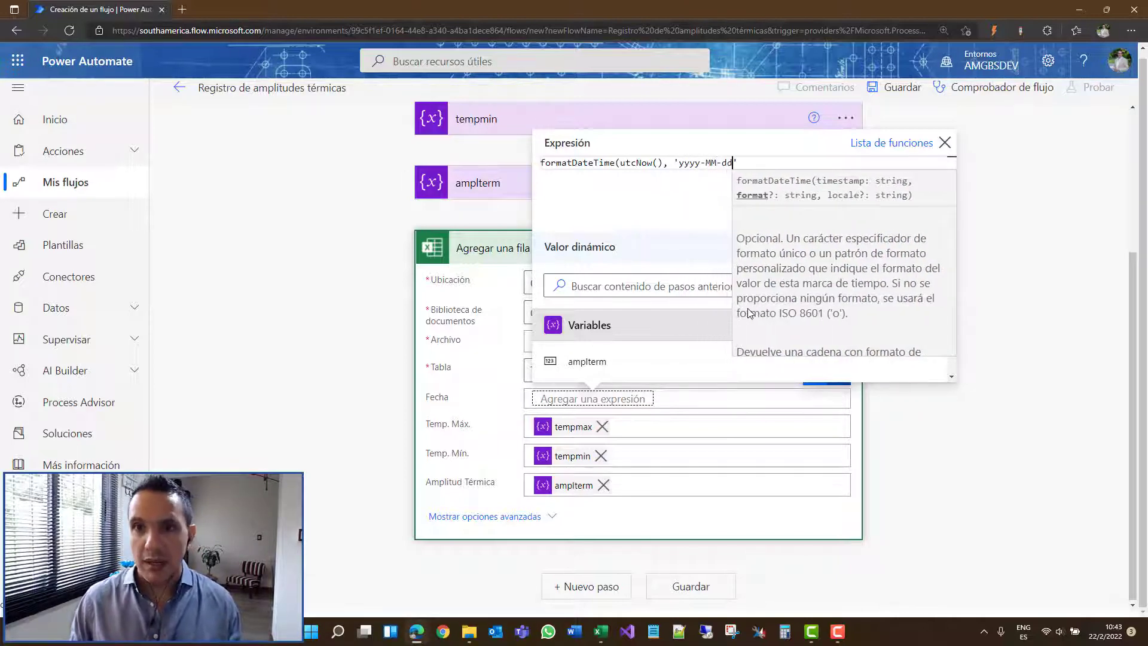
key(Left)
key(Left)
key(Left)
key(shift+Left)
key(shift+Left)
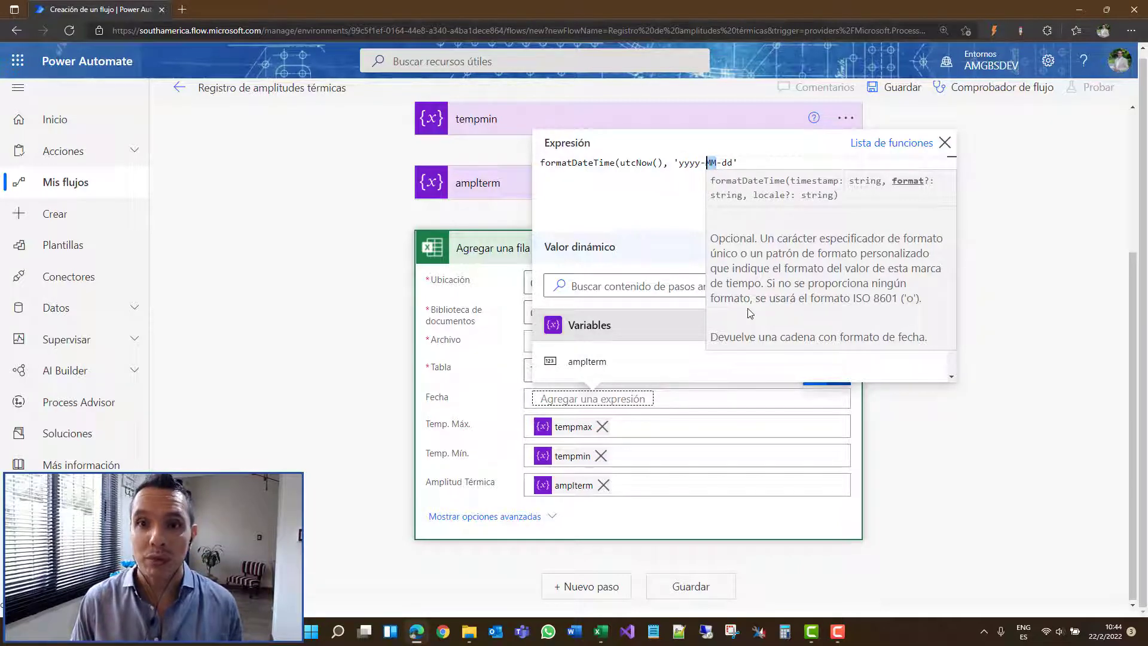
key(End)
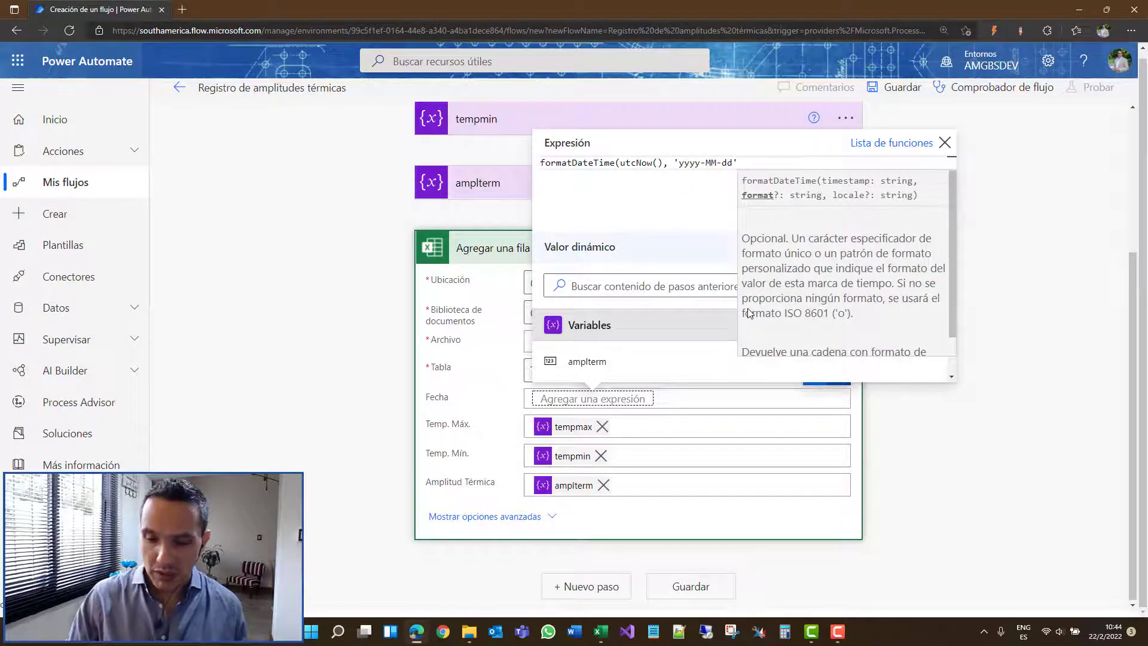
text())
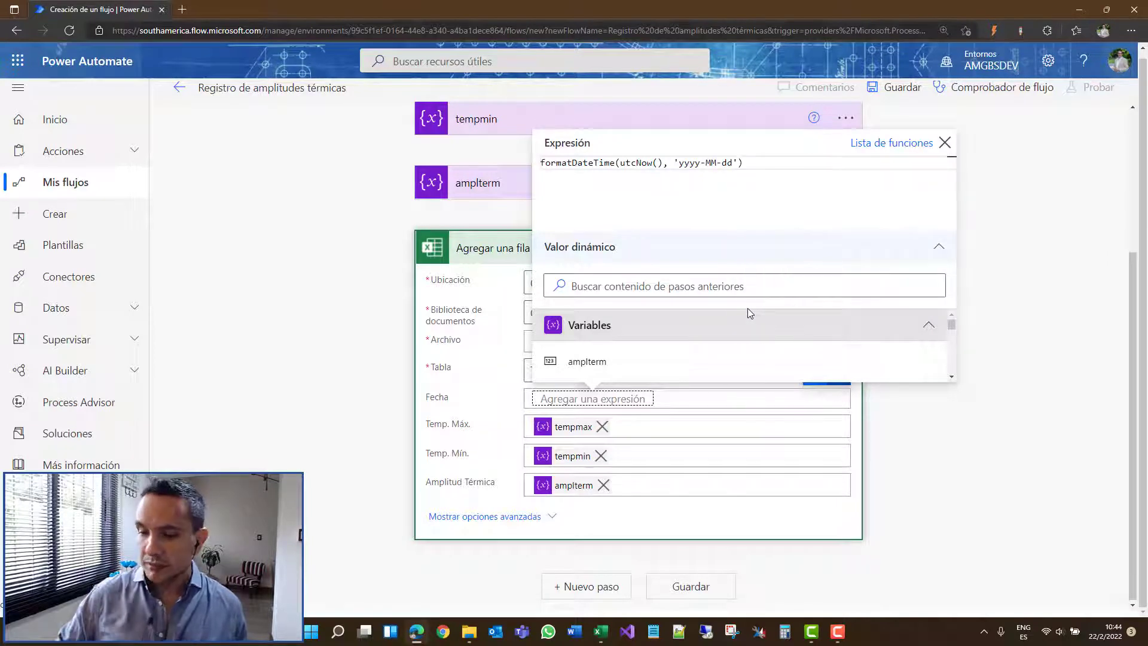
Close the Fecha expression editor, keeping the formatDateTime expression, and save the flow
click(1055, 204)
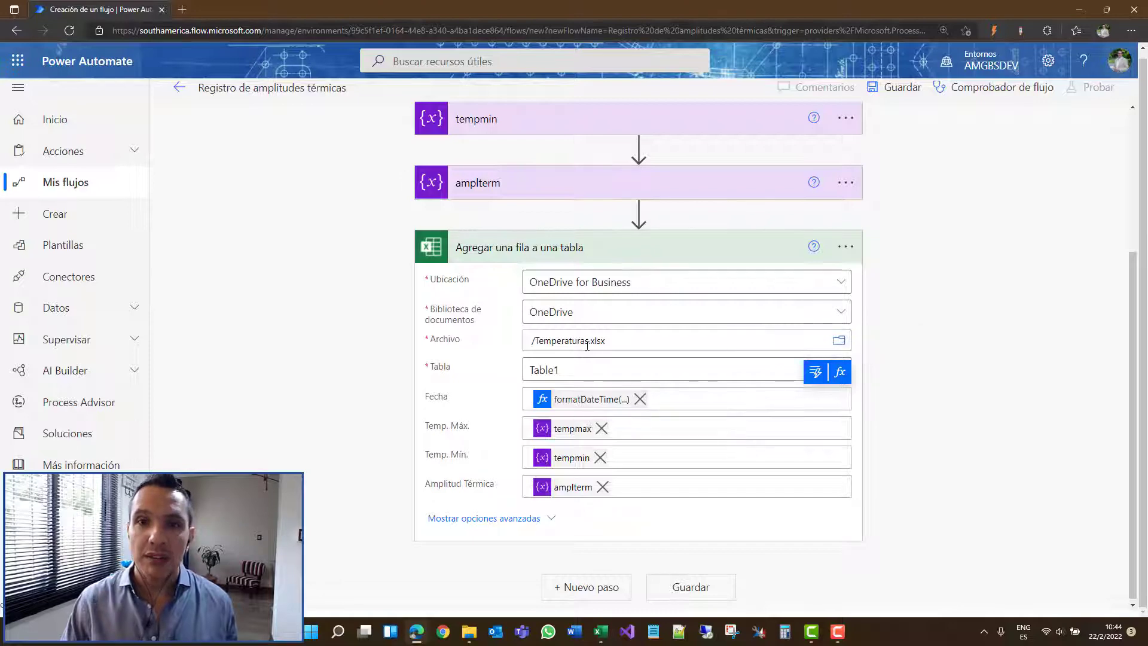
scroll(592, 347, up, 3)
click(891, 91)
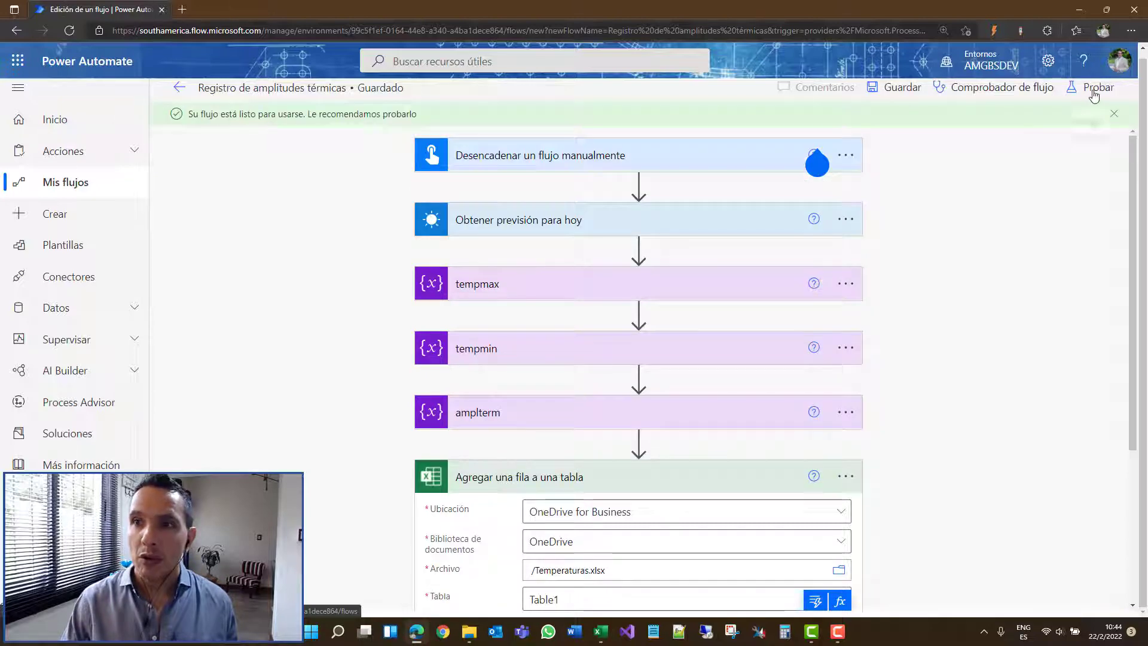
Set up a manual test of the flow and allow the site to access the device's location
click(1084, 95)
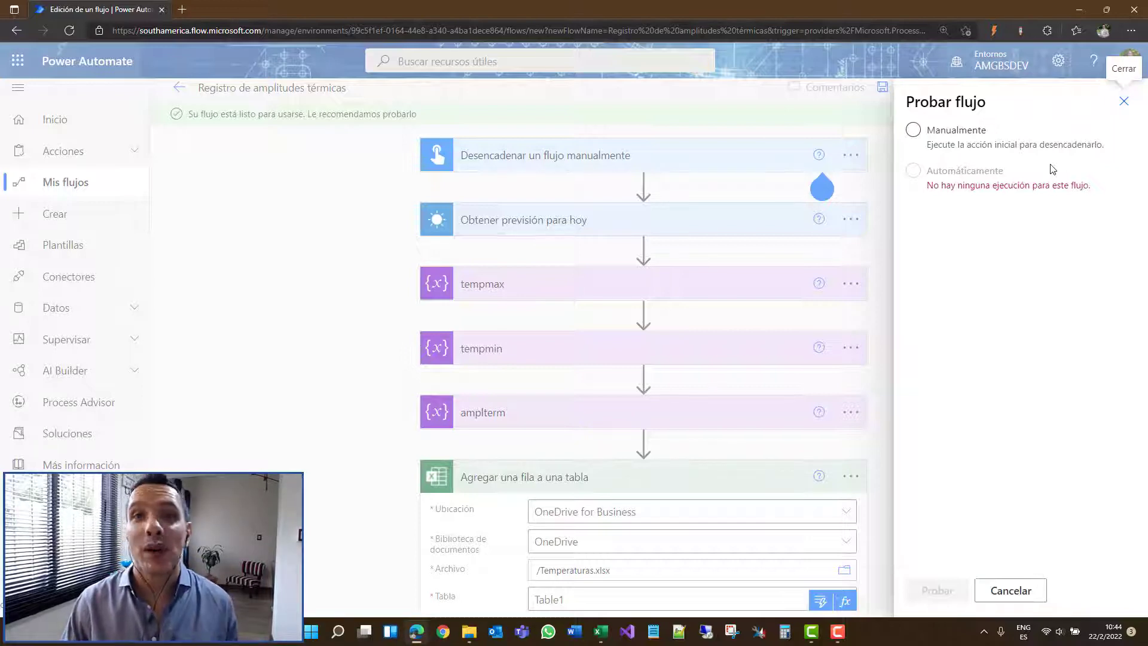
click(913, 131)
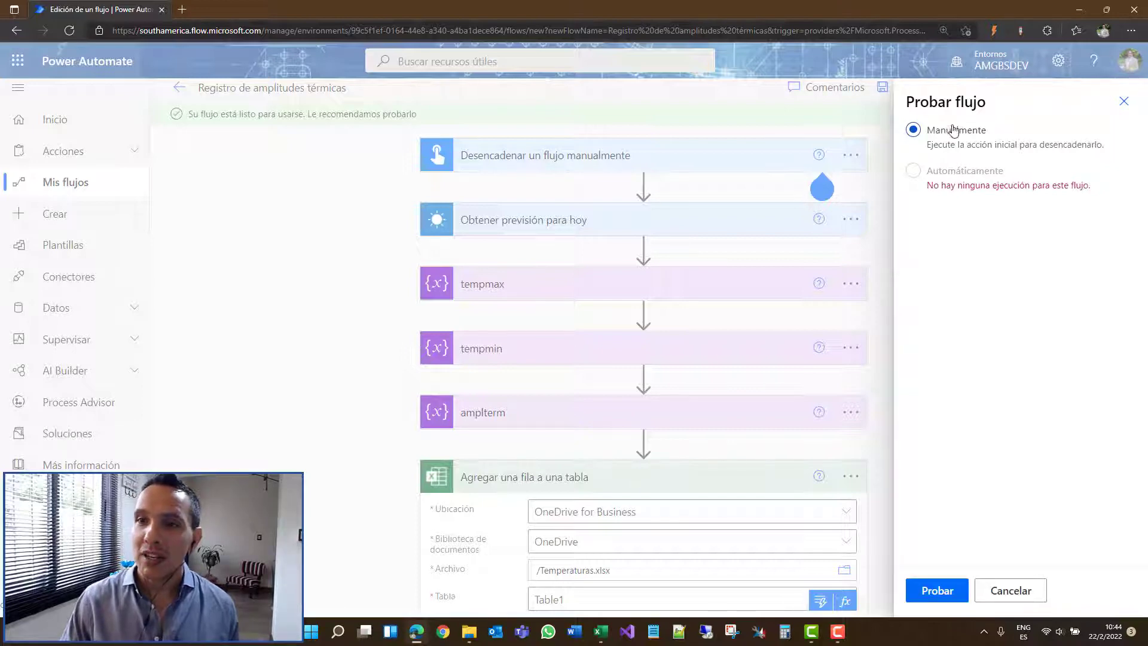
click(921, 590)
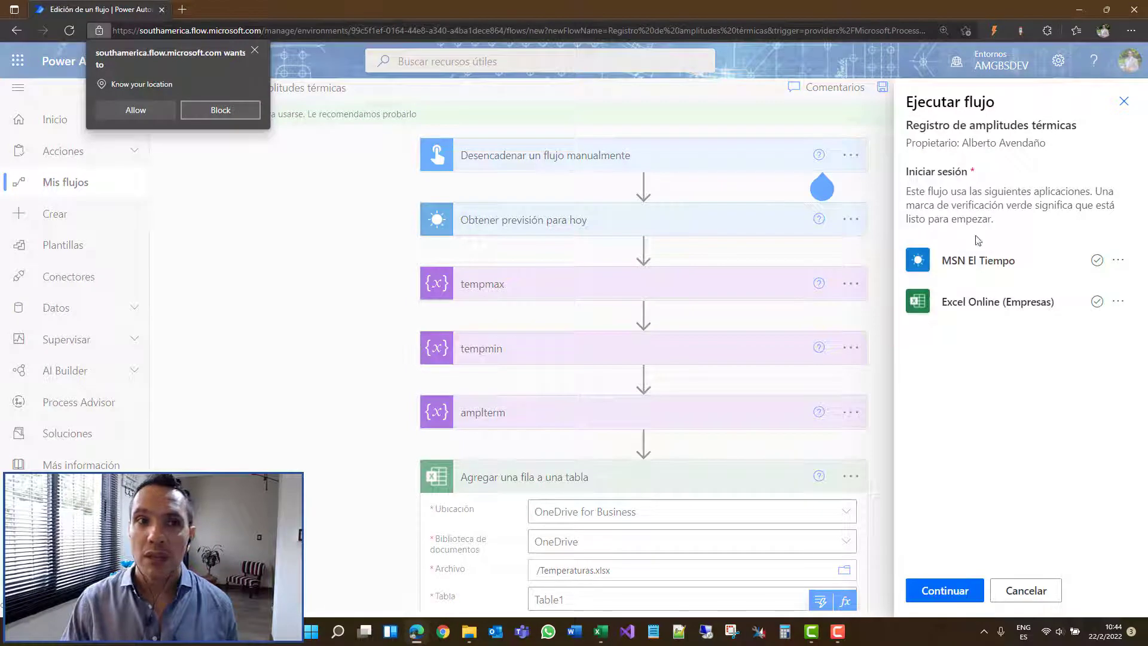
click(155, 110)
click(822, 188)
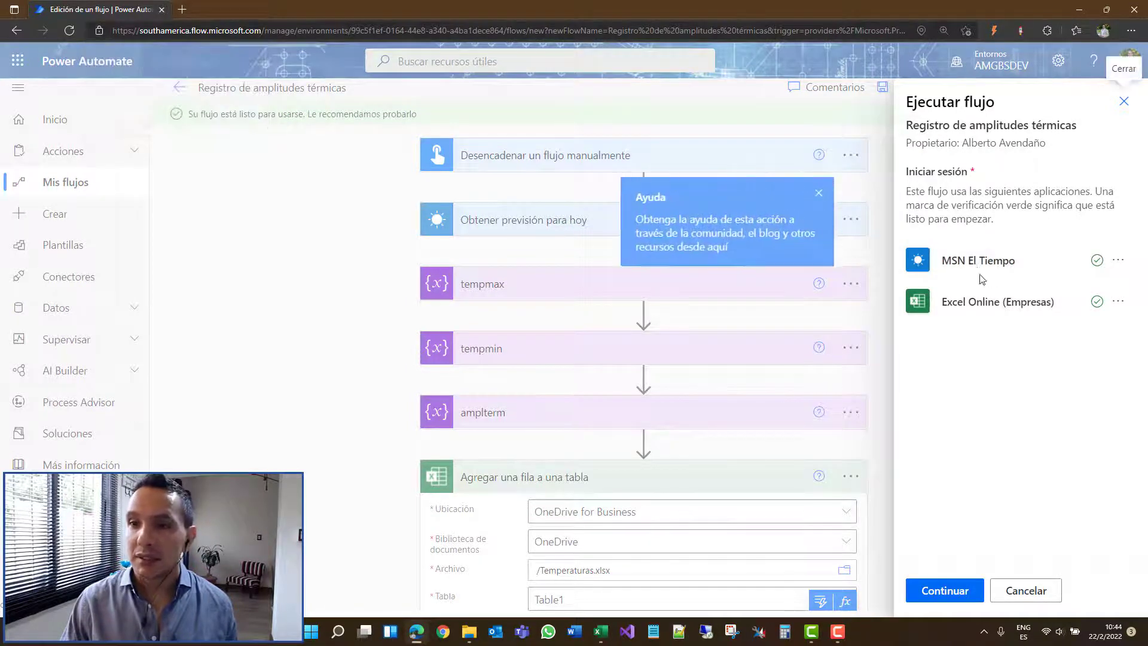
Run the flow with the MSN El Tiempo and Excel Online connections and open its run results, dismissing the help tip
click(948, 592)
click(968, 589)
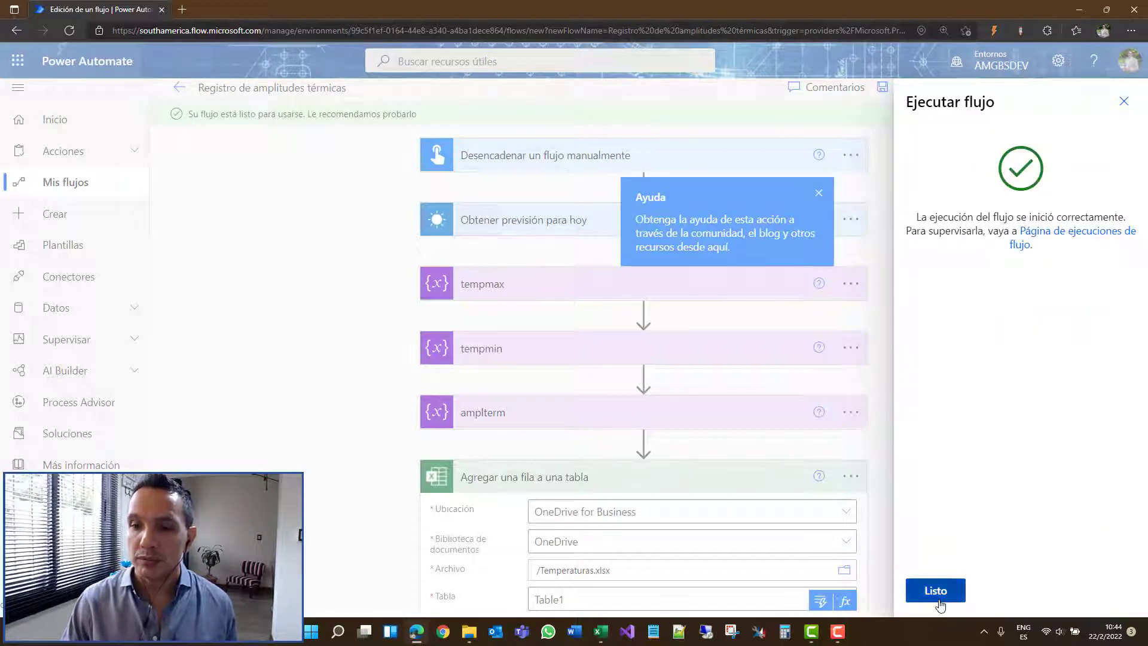
click(936, 592)
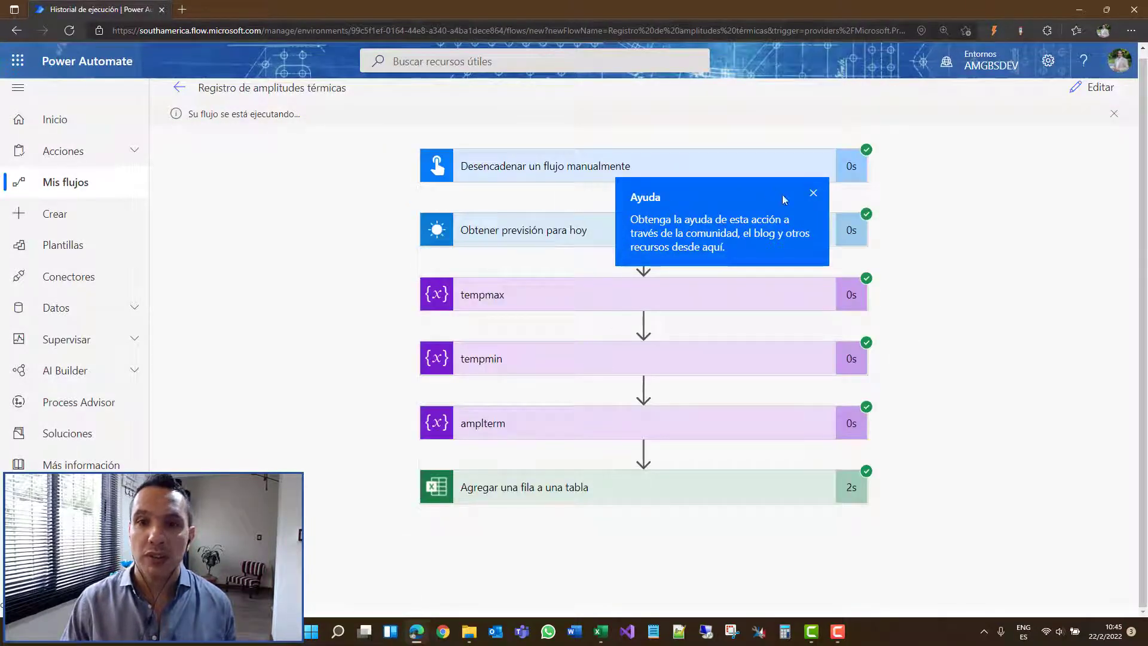
click(814, 193)
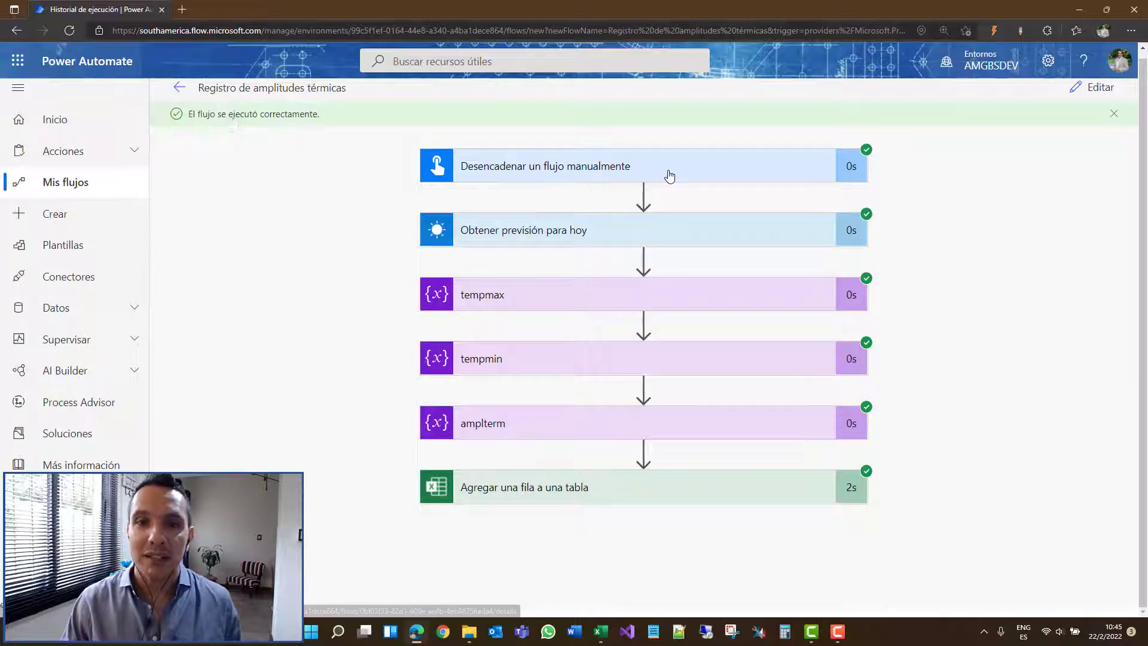
Expand the manual trigger's run details and examine all its outputs, including the city and the headers
click(668, 174)
scroll(532, 385, down, 2)
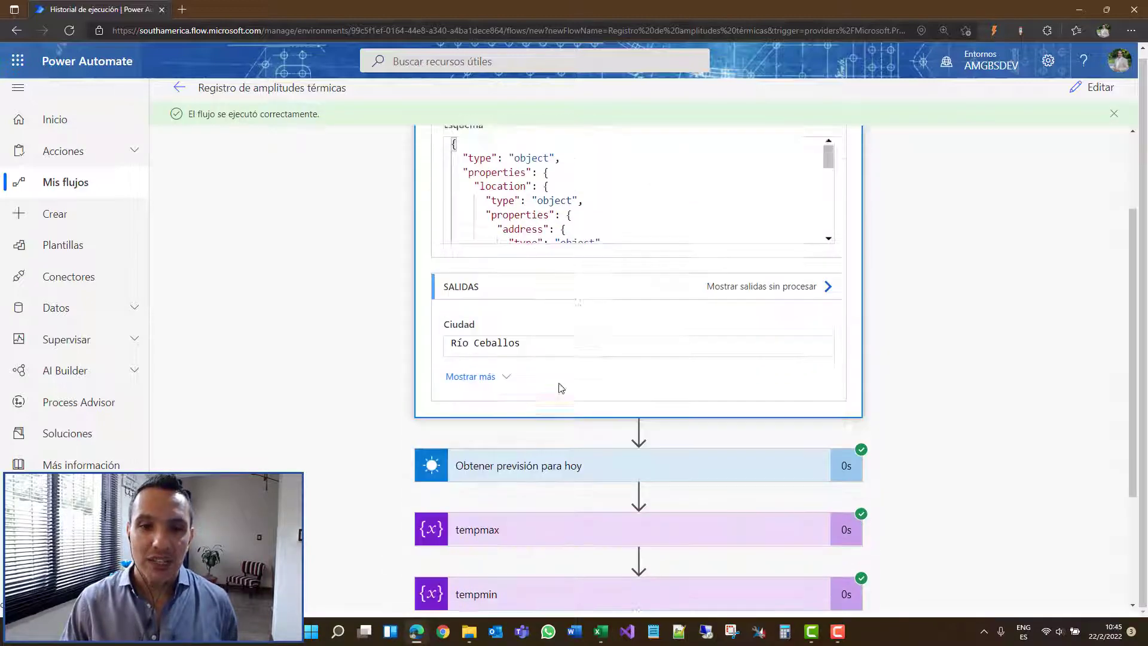
click(489, 356)
scroll(528, 325, down, 2)
click(496, 181)
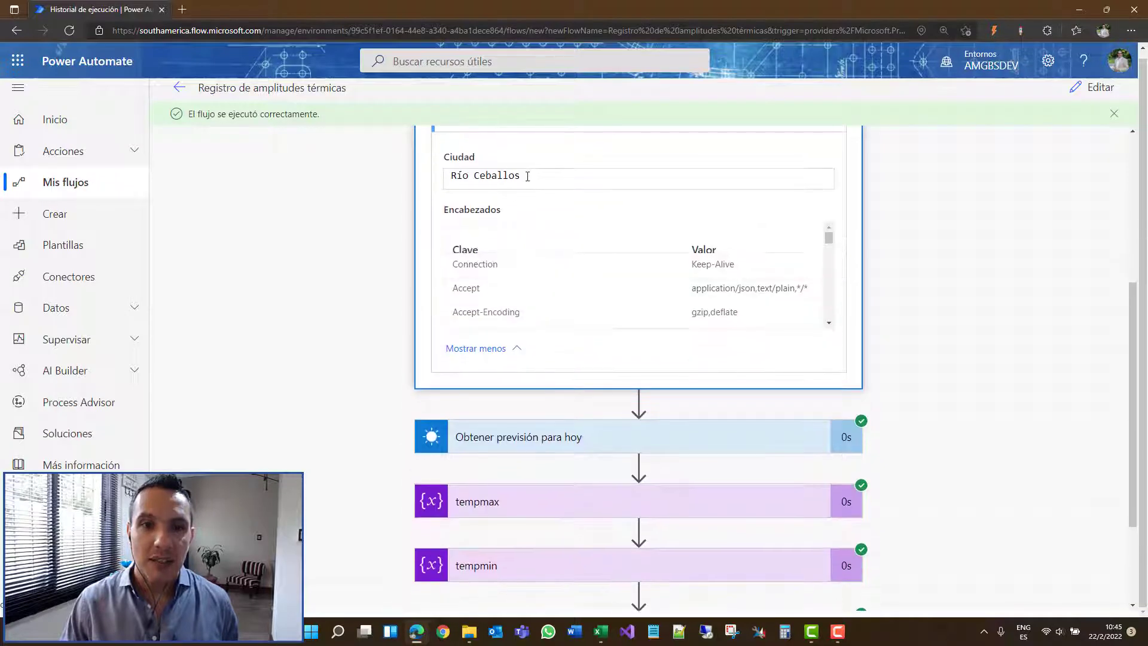
scroll(502, 248, down, 2)
scroll(505, 252, up, 4)
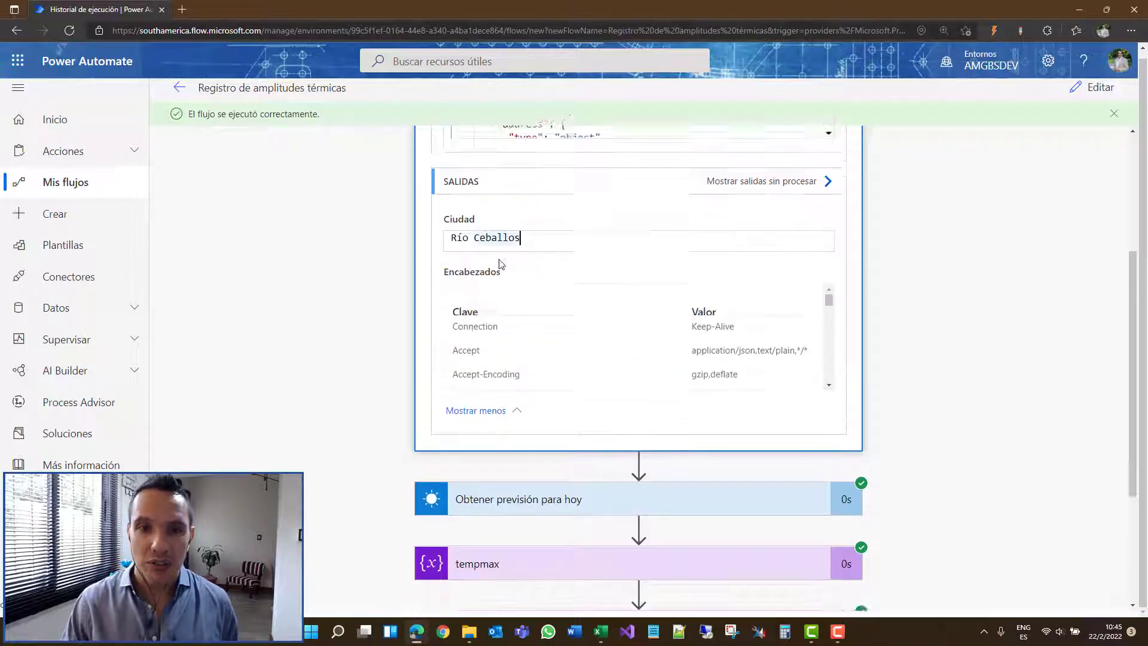
Inspect the location data in the manual trigger's raw outputs and collapse the trigger's details
click(751, 194)
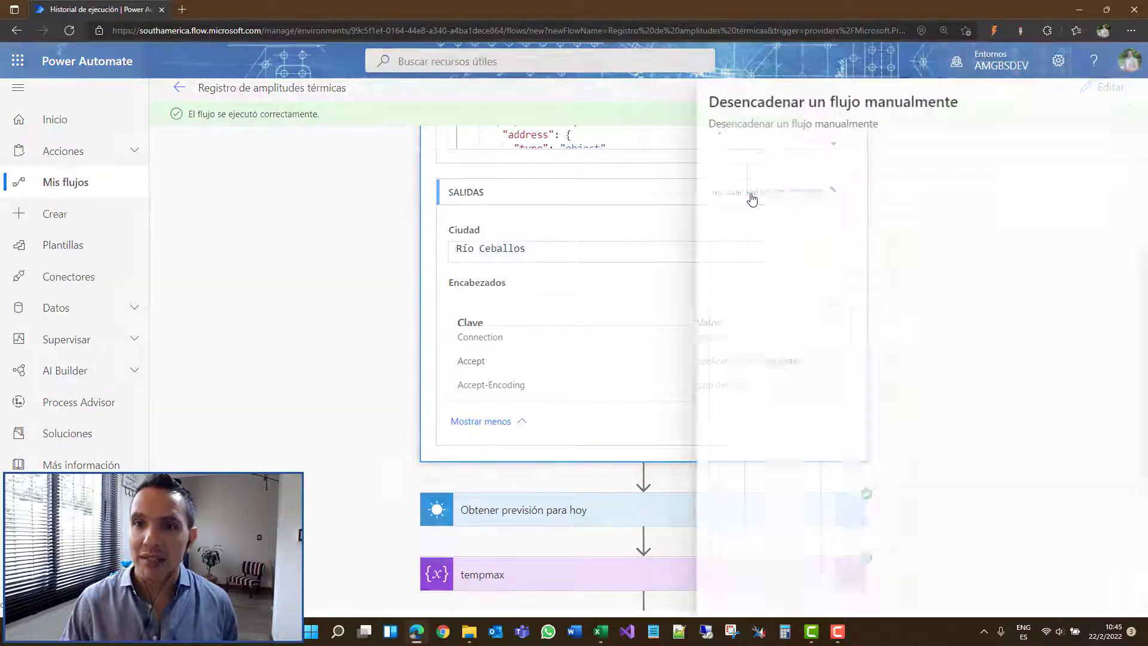
scroll(825, 256, down, 1)
scroll(825, 256, down, 3)
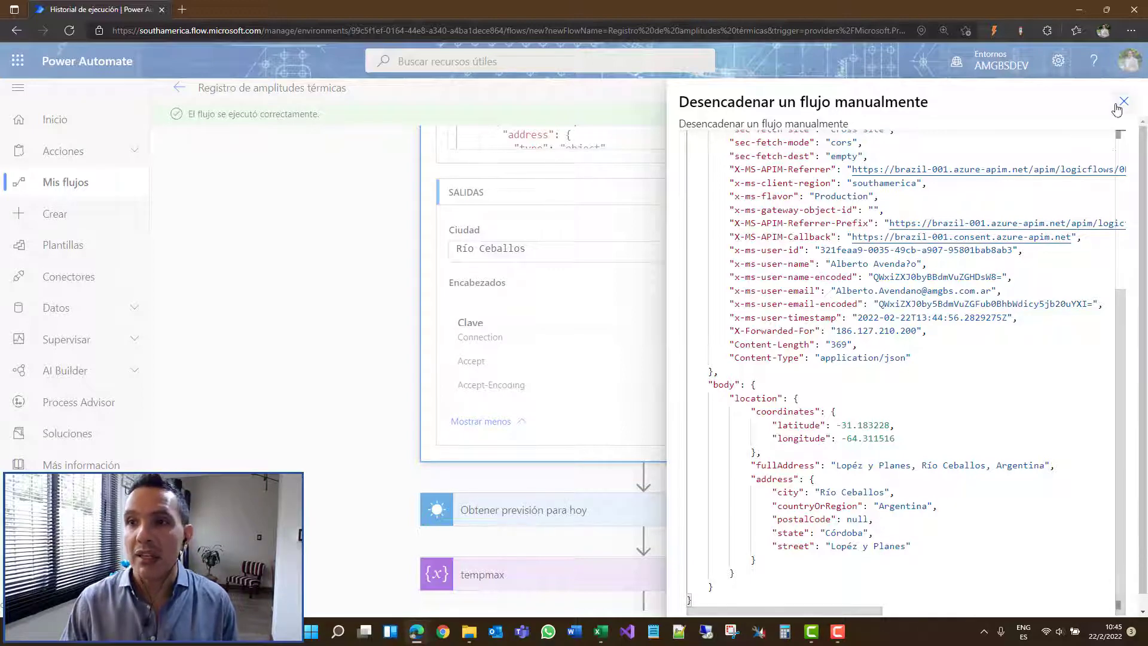
click(595, 254)
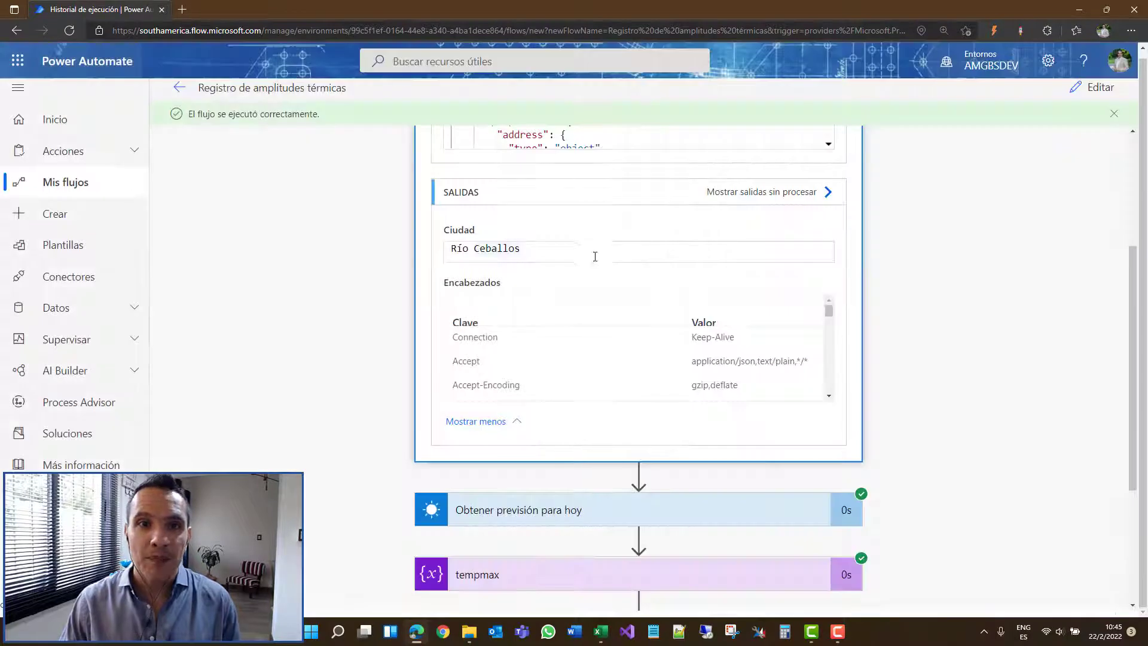
scroll(604, 260, up, 4)
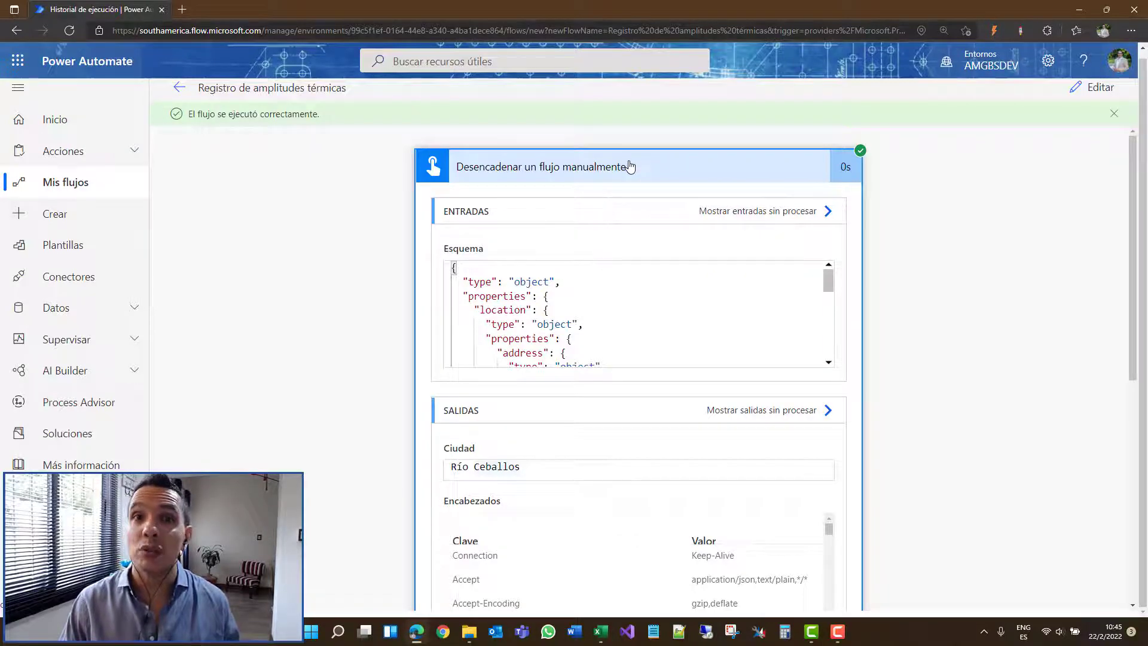
click(569, 172)
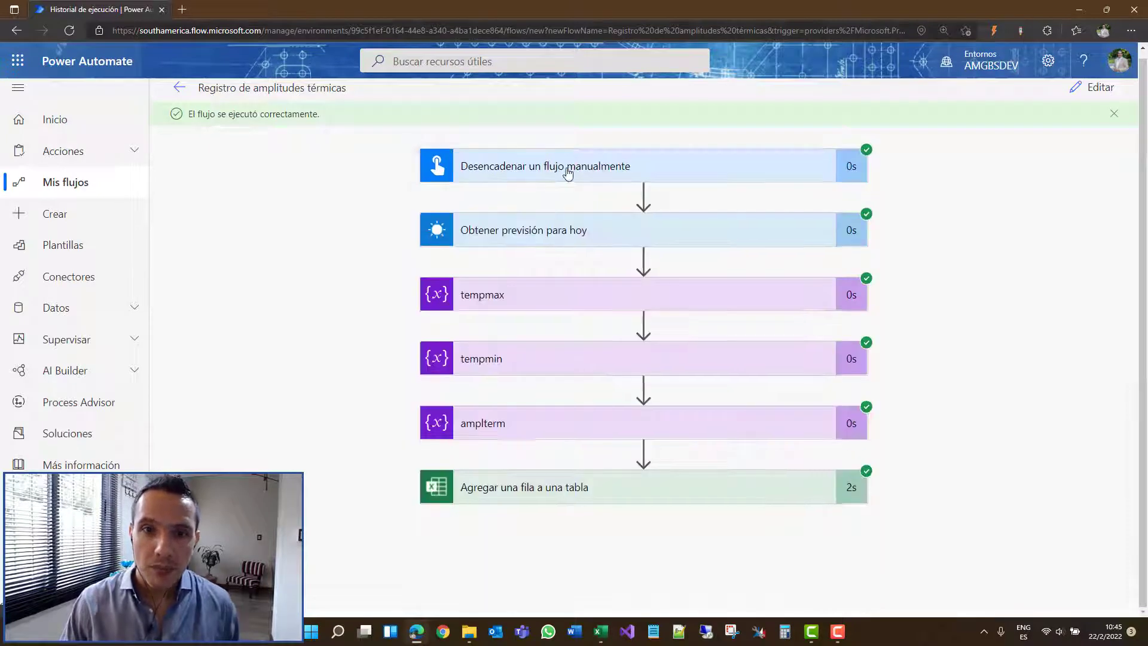
Examine the inputs and outputs of the Obtener previsión para hoy action, including location, date and high and low temperatures
click(537, 239)
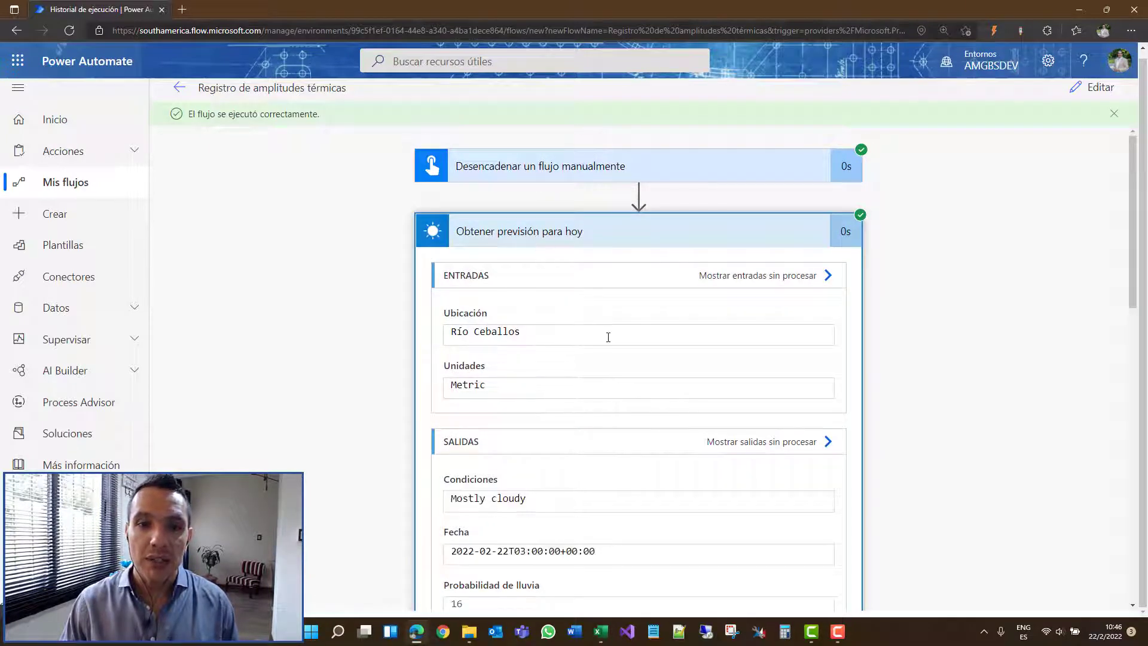
drag(536, 334, 437, 341)
scroll(539, 315, down, 4)
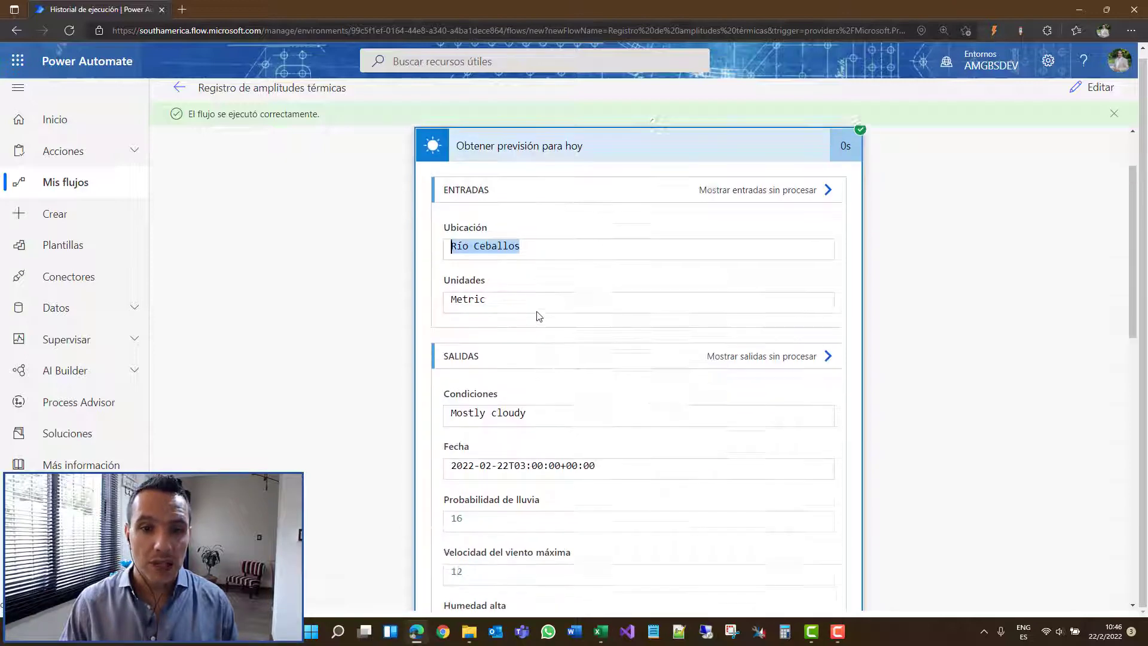
scroll(537, 315, down, 1)
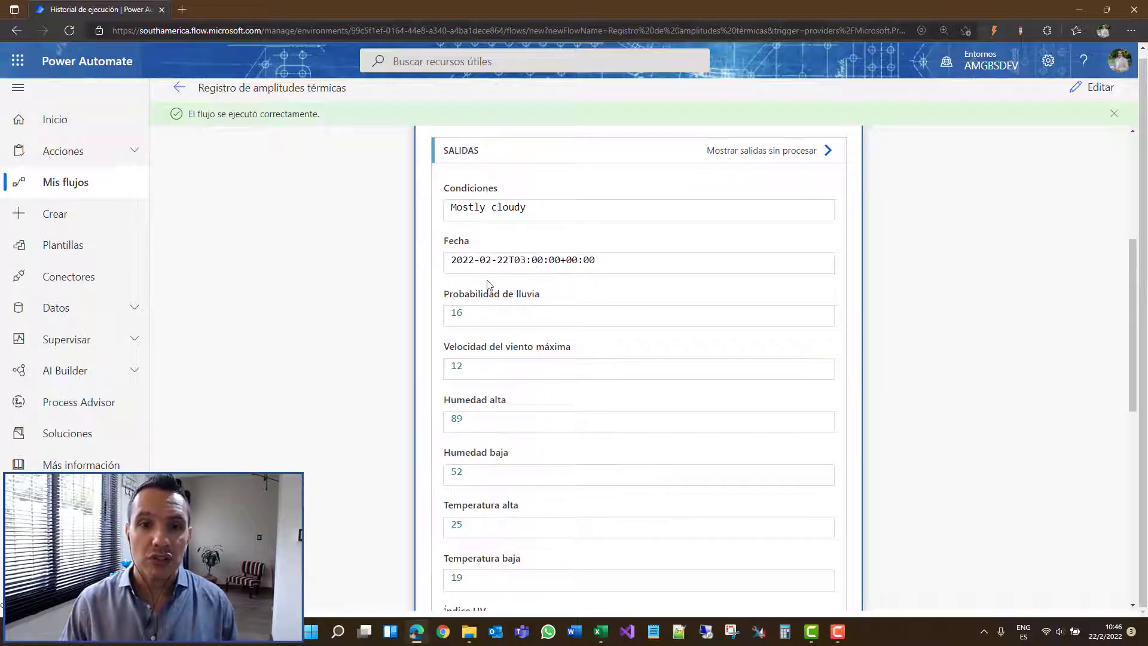
scroll(563, 280, down, 1)
scroll(562, 279, down, 2)
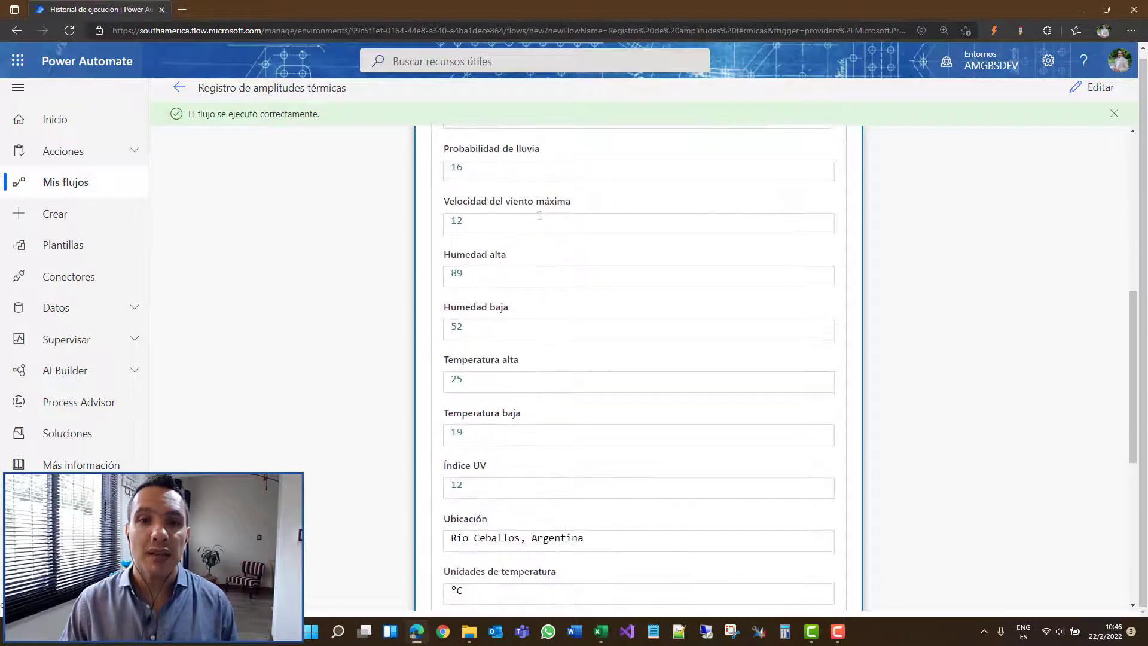
scroll(522, 290, down, 2)
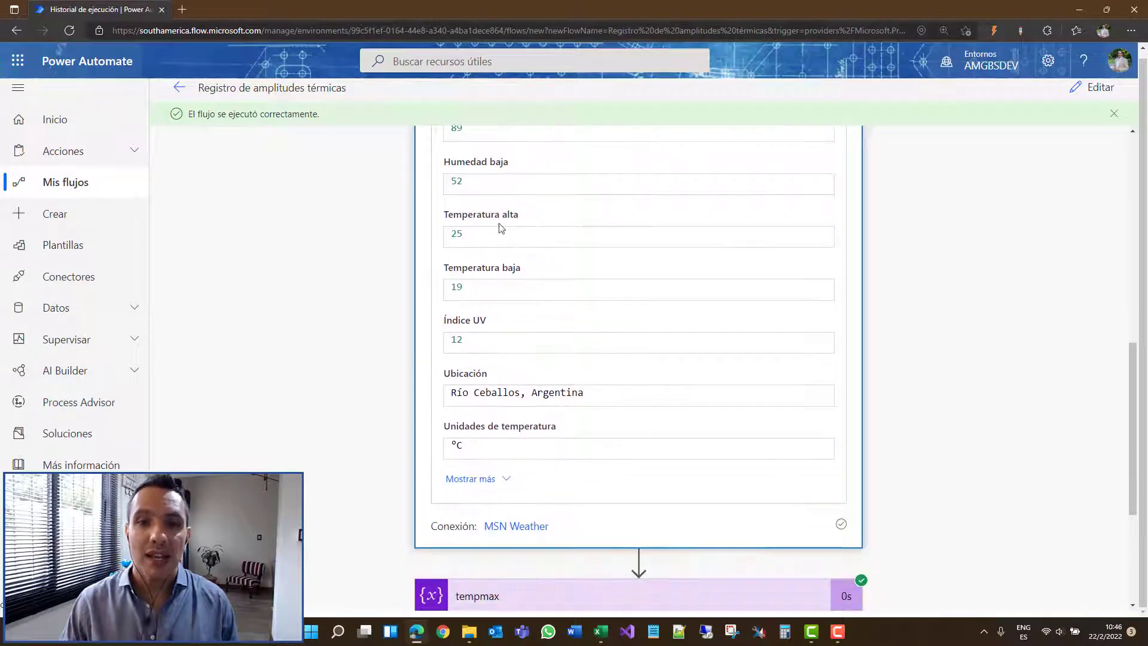
scroll(537, 275, down, 1)
scroll(628, 438, down, 1)
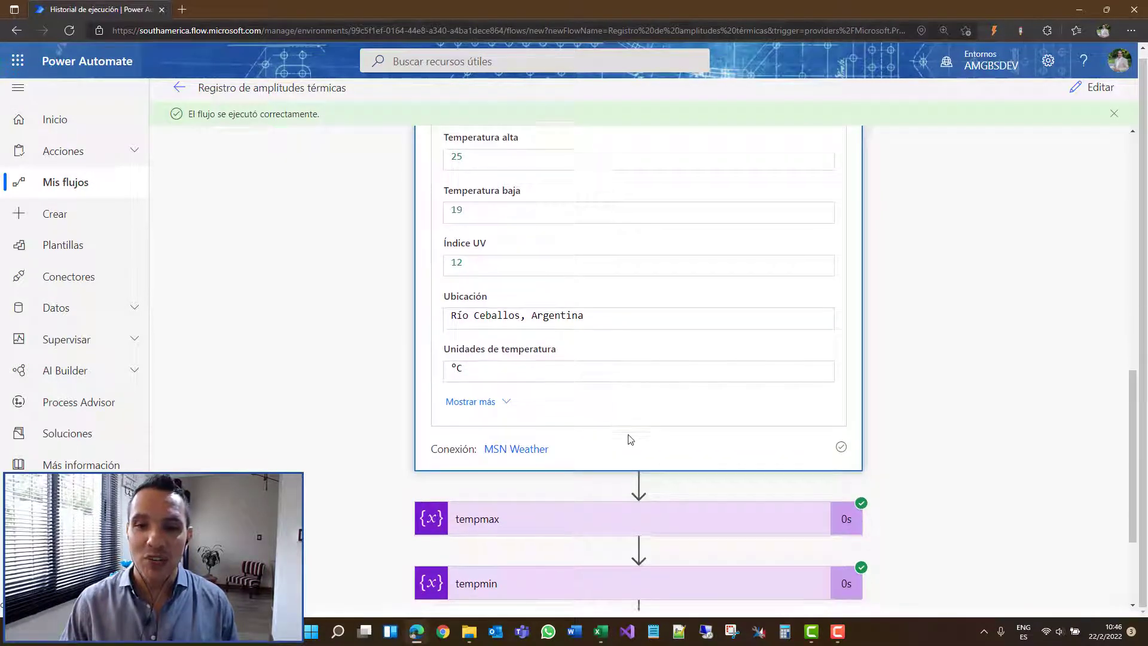
Check the values assigned to the tempmax and tempmin variables in the flow run
click(535, 459)
scroll(584, 374, down, 2)
scroll(585, 374, down, 2)
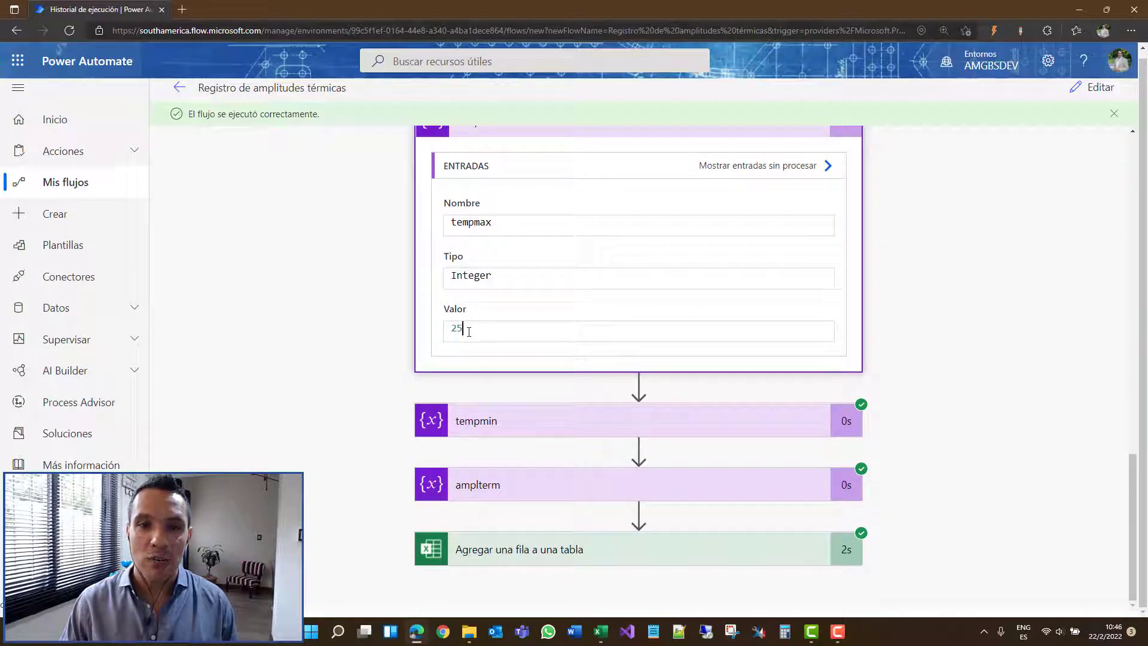
click(477, 419)
scroll(509, 379, down, 3)
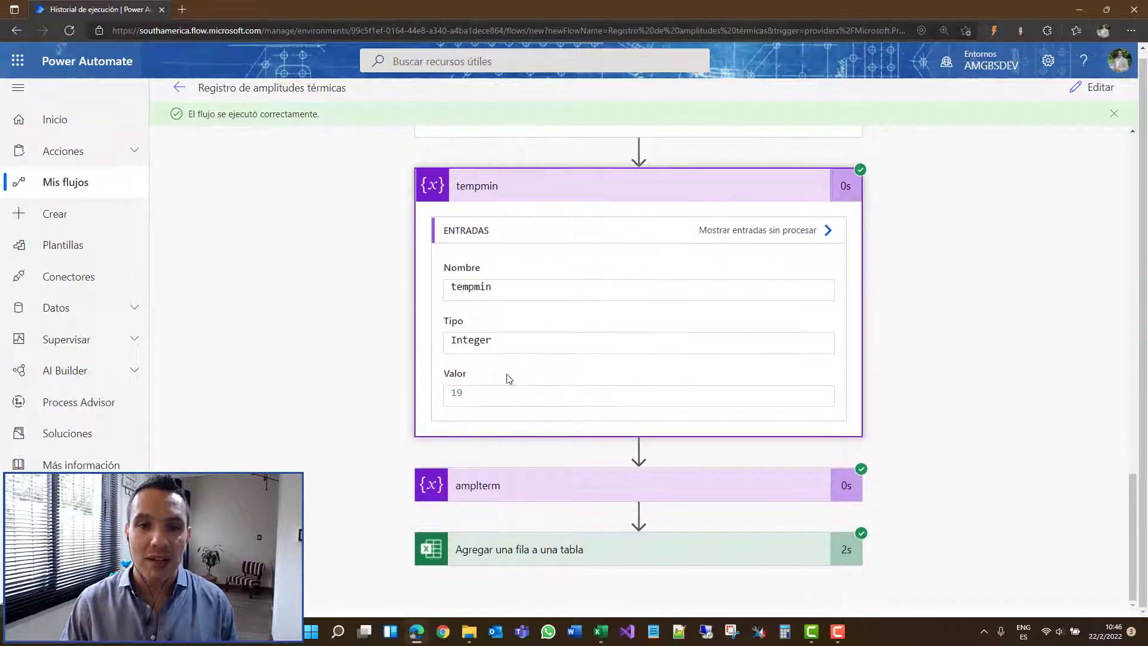
drag(474, 392, 442, 397)
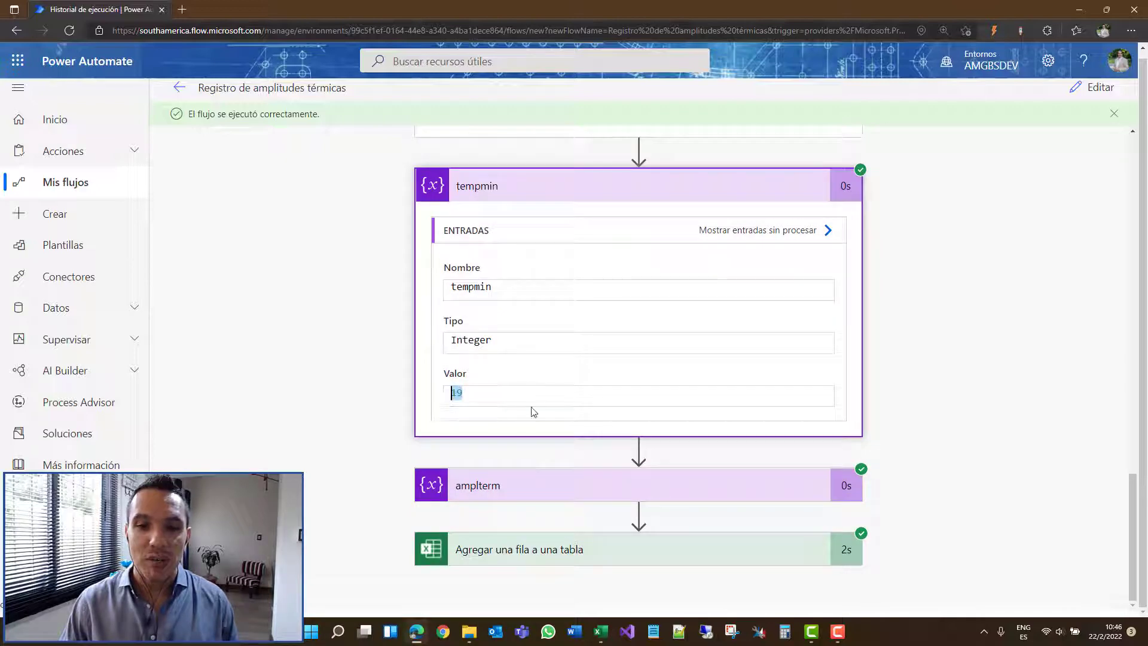
Check the amplterm value and the inputs and outputs of the Agregar una fila a una tabla action
click(512, 495)
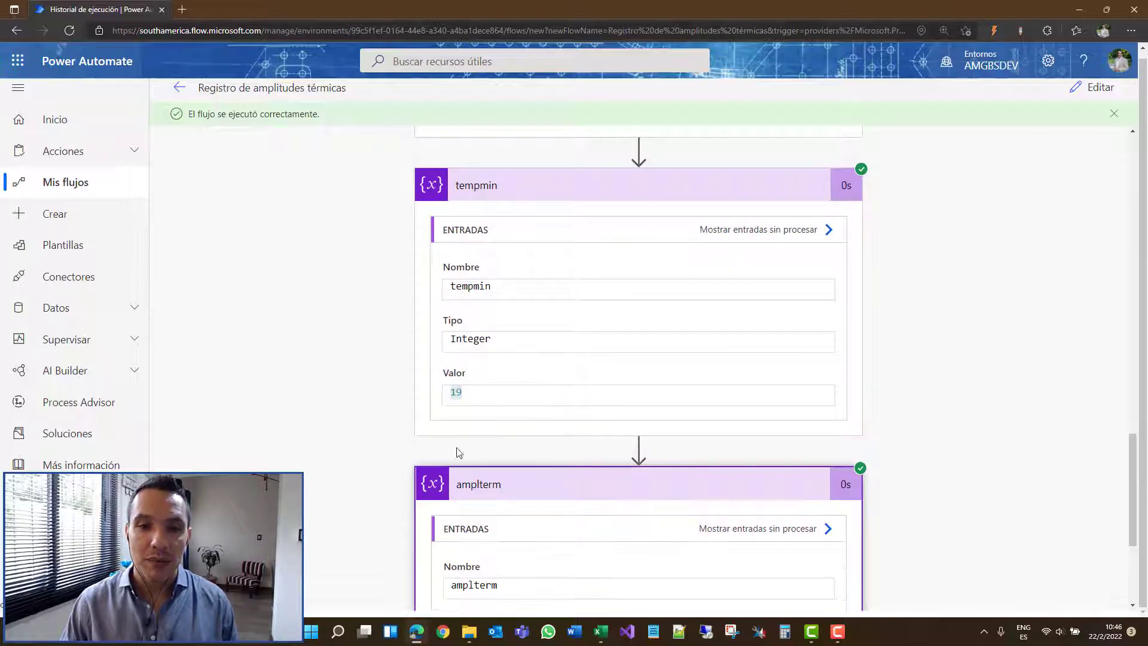
scroll(596, 452, down, 3)
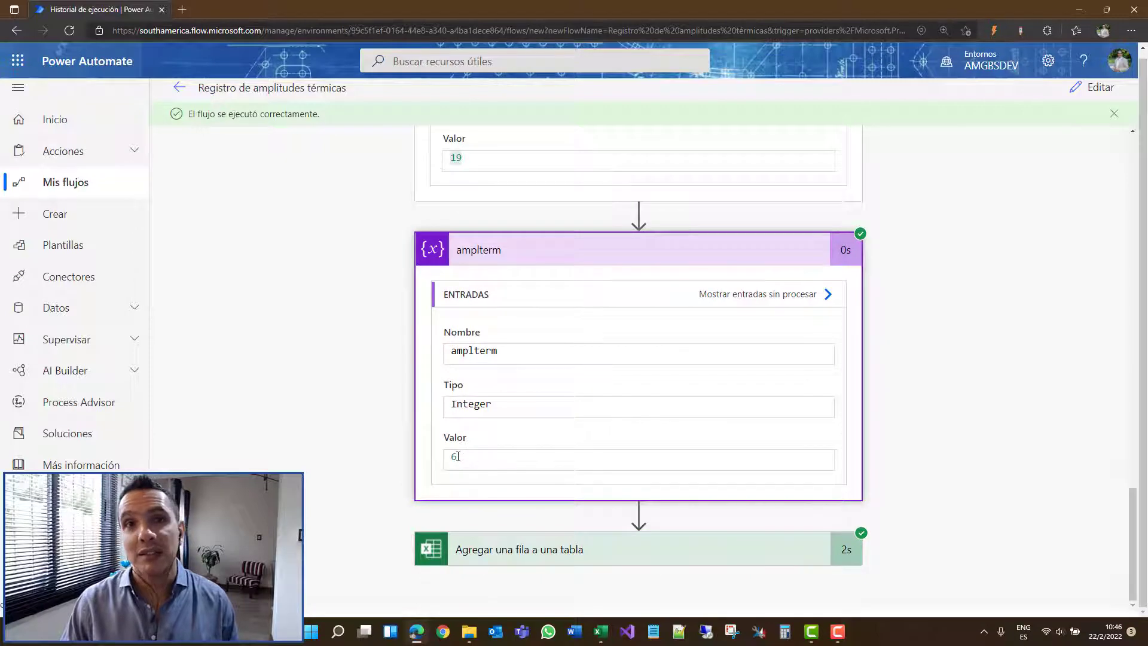
click(536, 545)
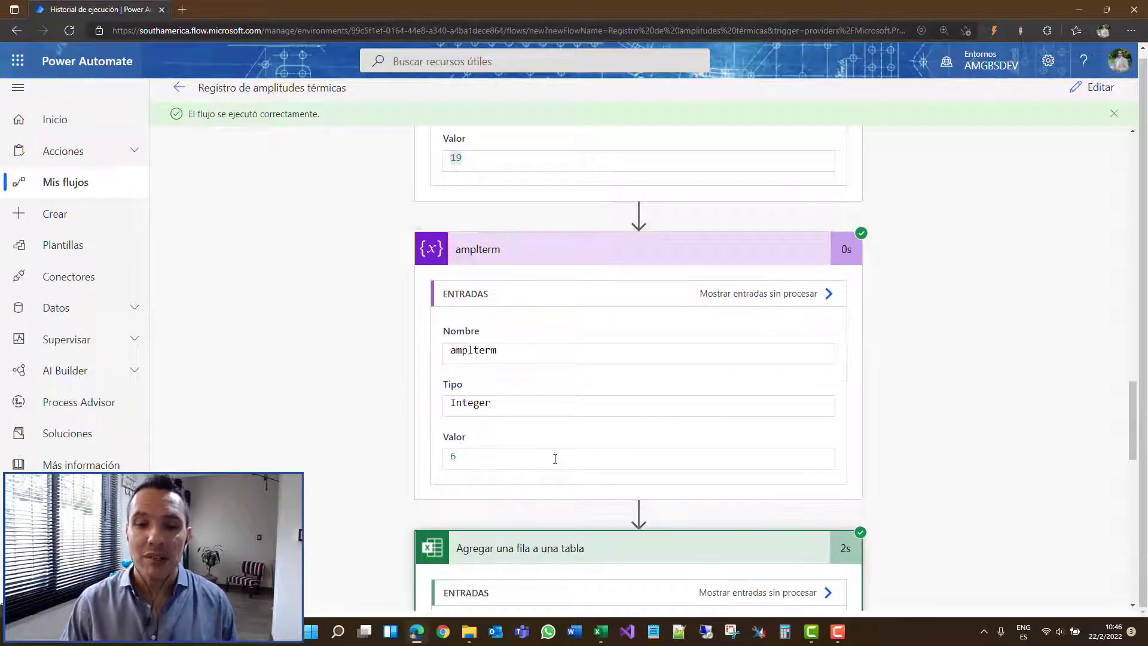
scroll(564, 543, down, 10)
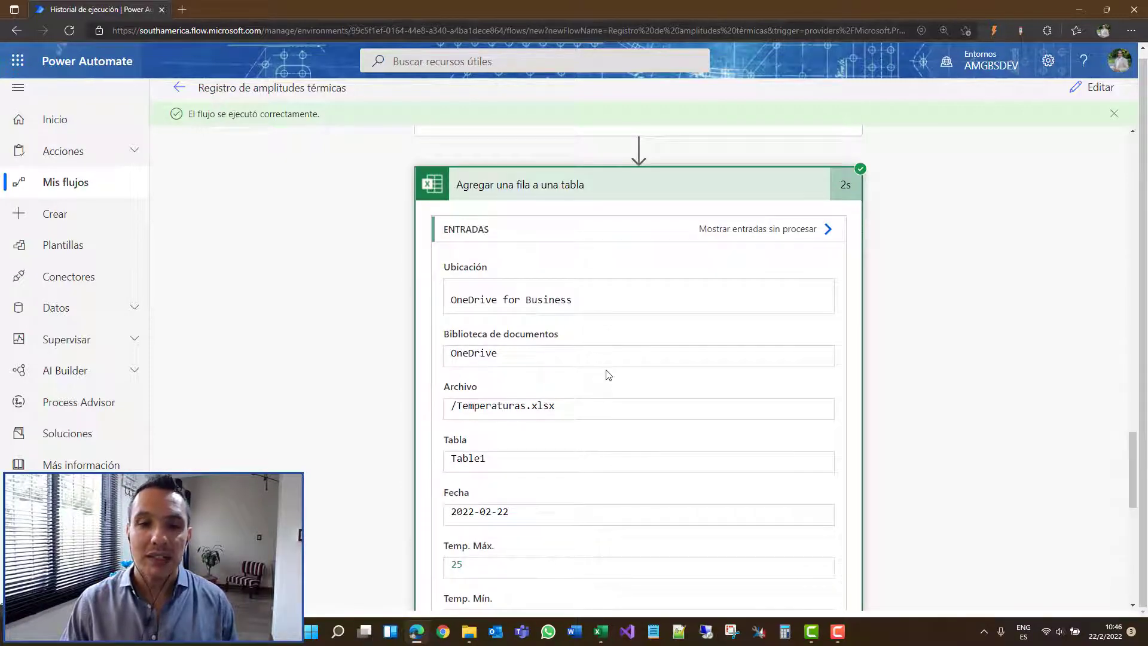
scroll(551, 355, down, 2)
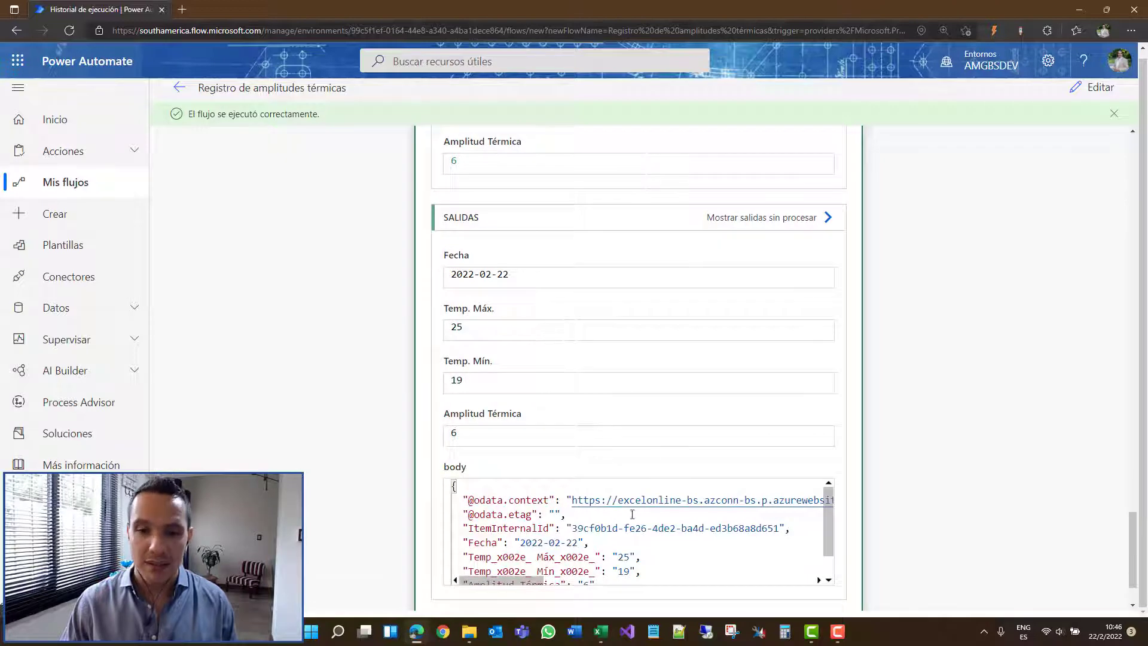
Switch to Excel, reopen the newest version of Temperaturas.xlsx and widen the Fecha column so the recorded date fits
click(600, 631)
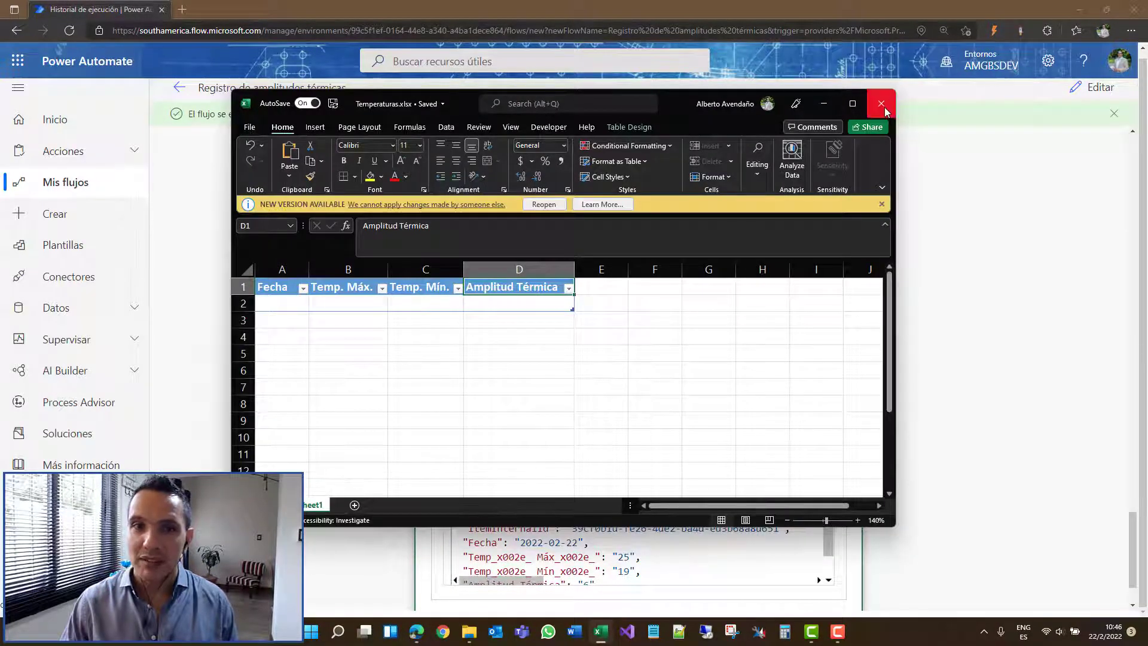
click(543, 205)
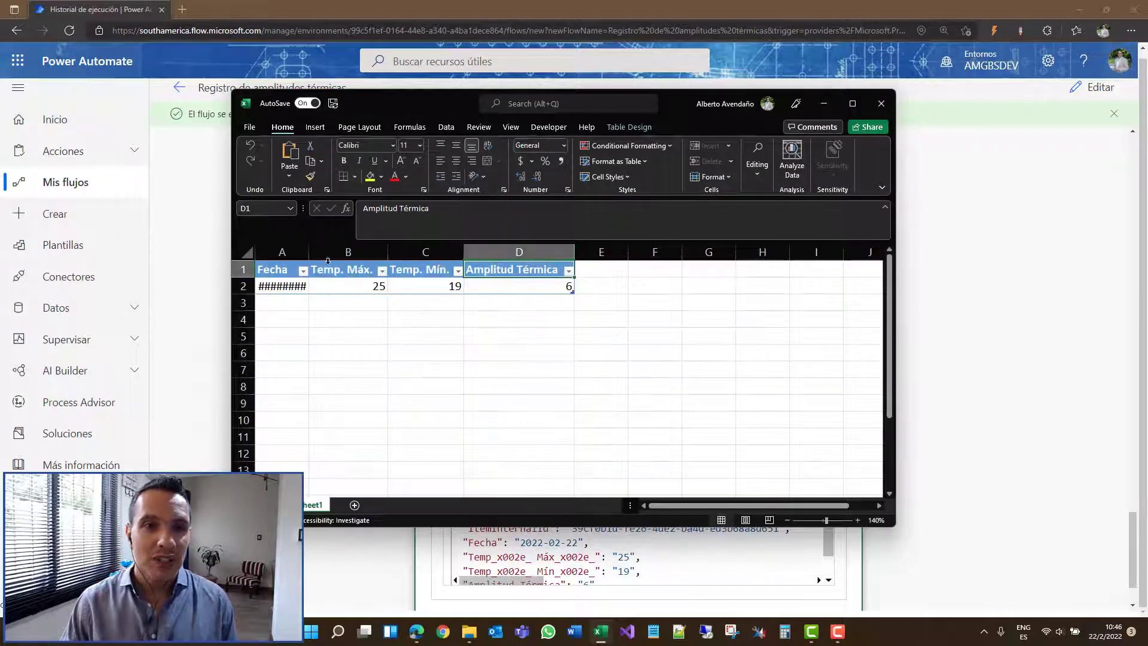
drag(309, 252, 353, 258)
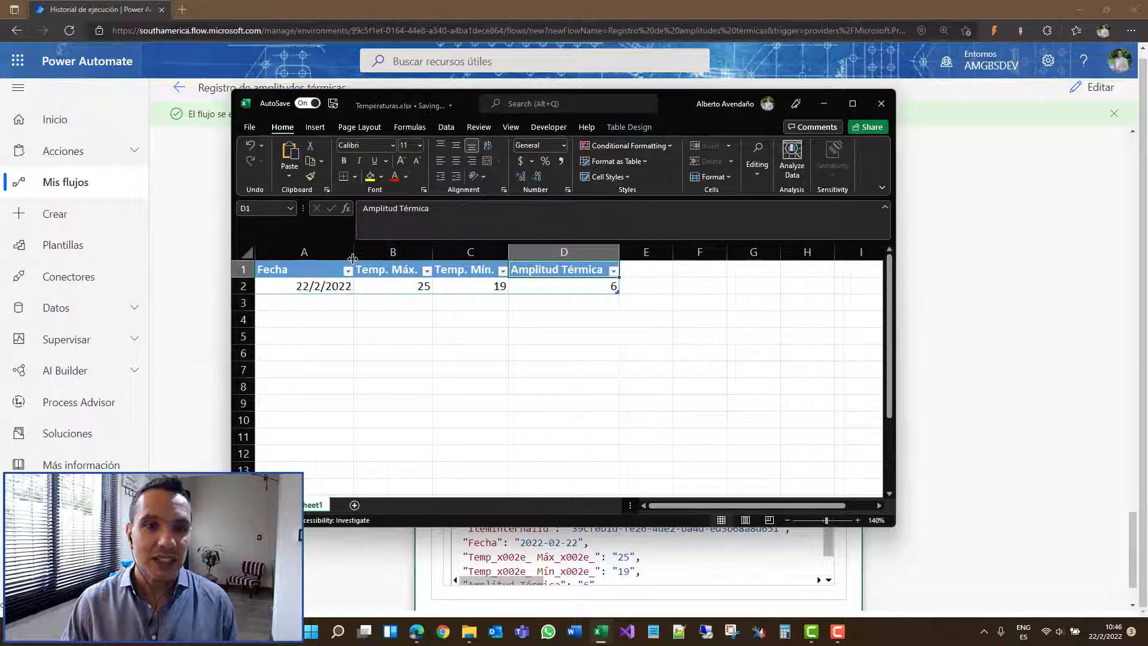
click(323, 286)
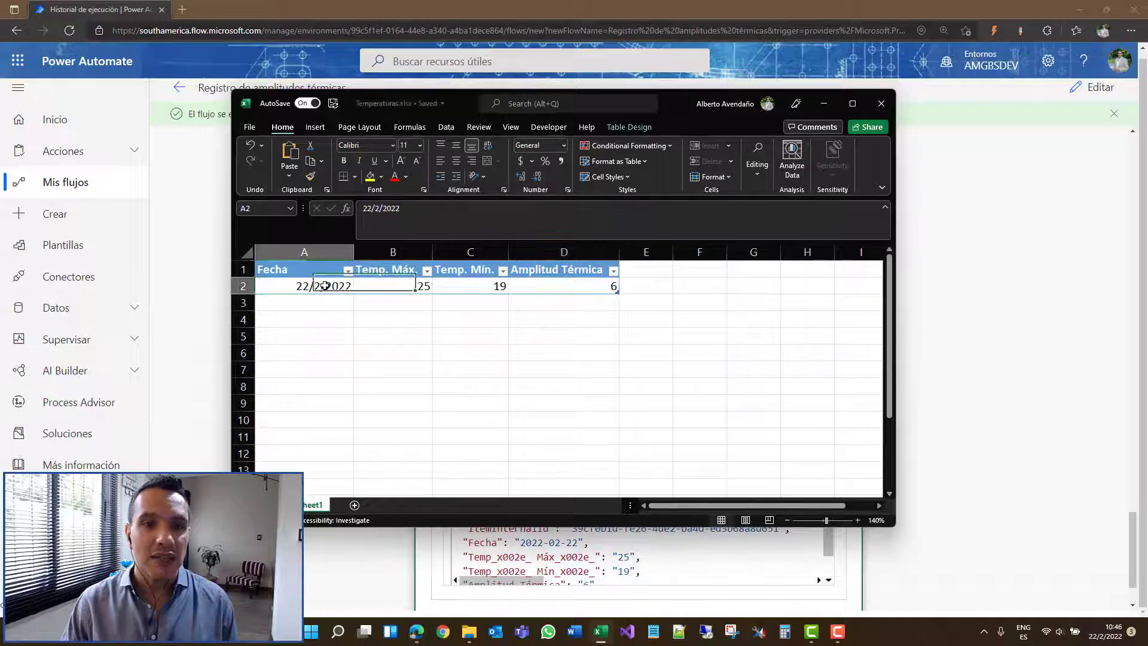
Check the maximum temperature, minimum temperature, thermal amplitude and date cells of the recorded row in the Excel table
click(380, 288)
click(469, 285)
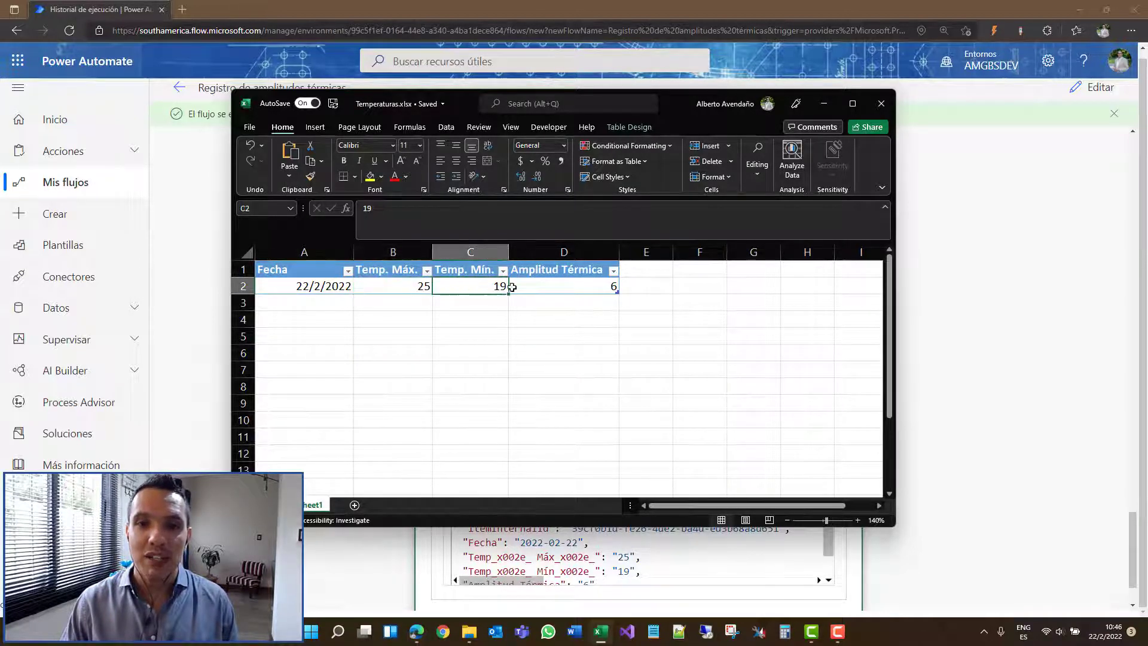
click(559, 286)
click(326, 287)
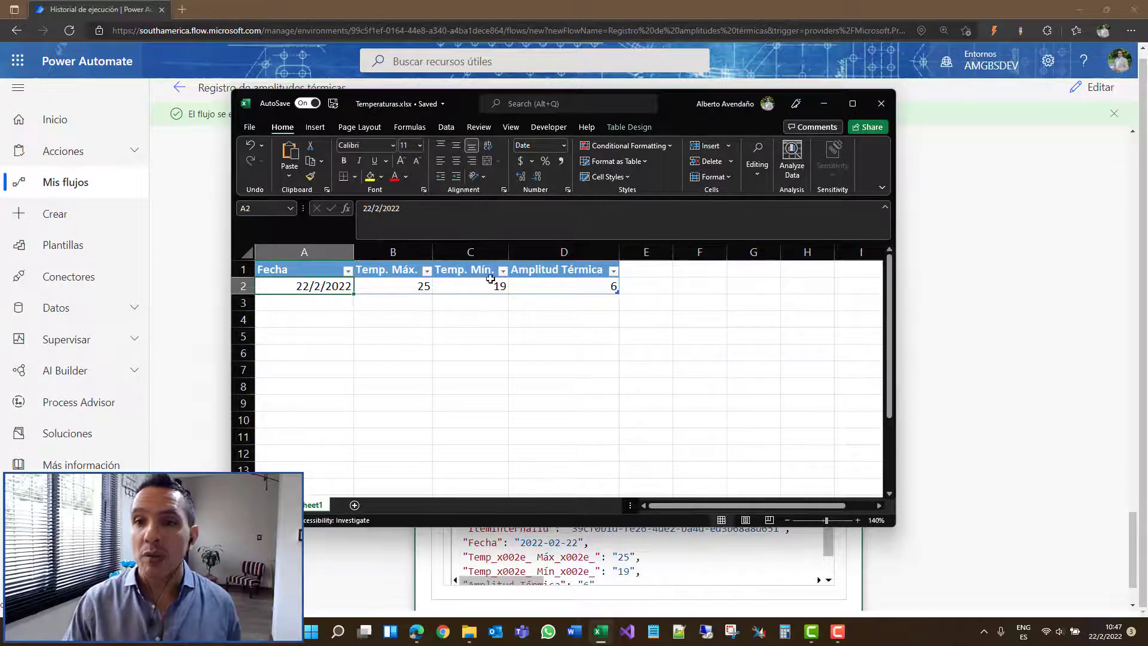
Switch back to the Power Automate run and review the forecast outputs, the temperature variables and the Agregar una fila a una tabla inputs
click(925, 295)
scroll(747, 296, down, 1)
scroll(747, 296, up, 10)
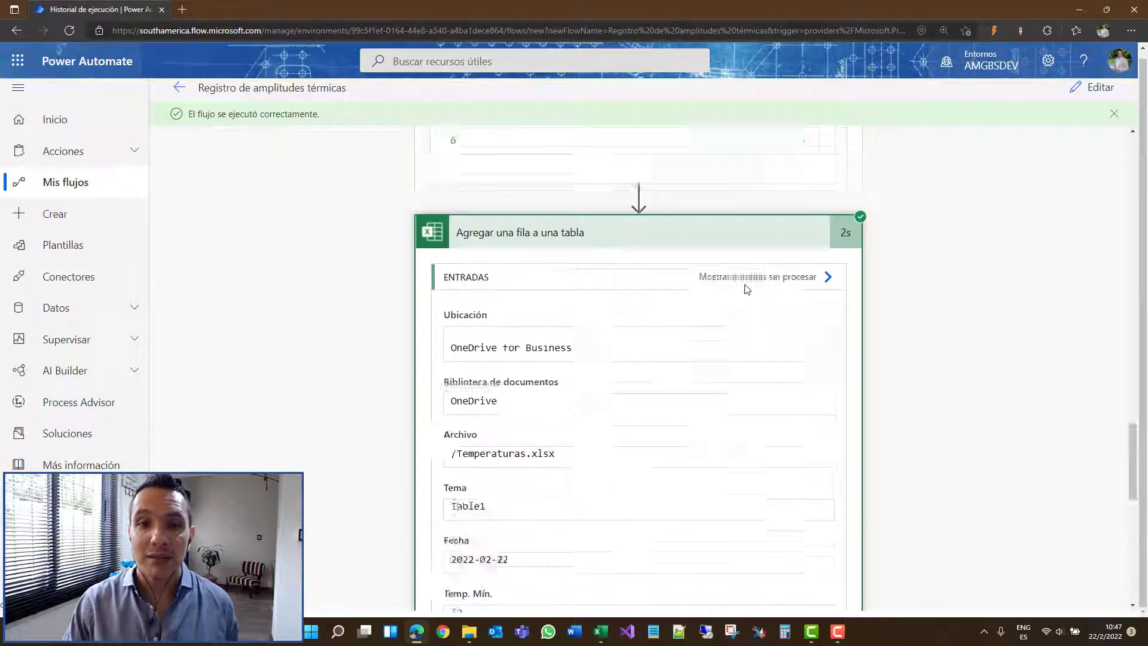
scroll(745, 281, up, 8)
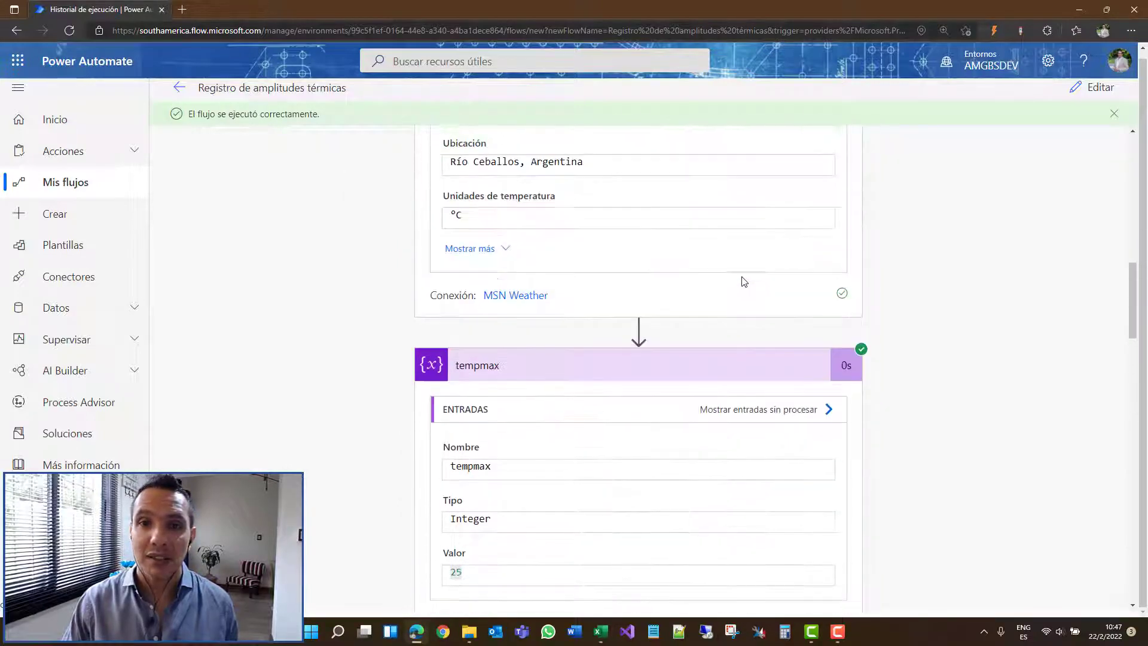
scroll(615, 282, up, 3)
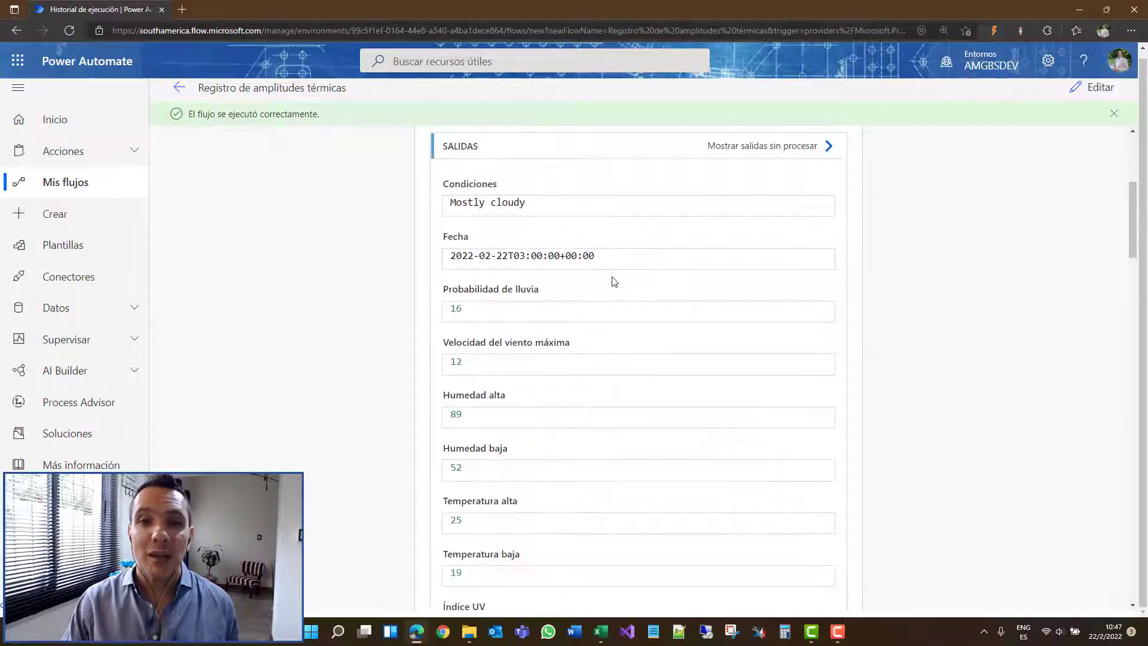
scroll(615, 276, down, 10)
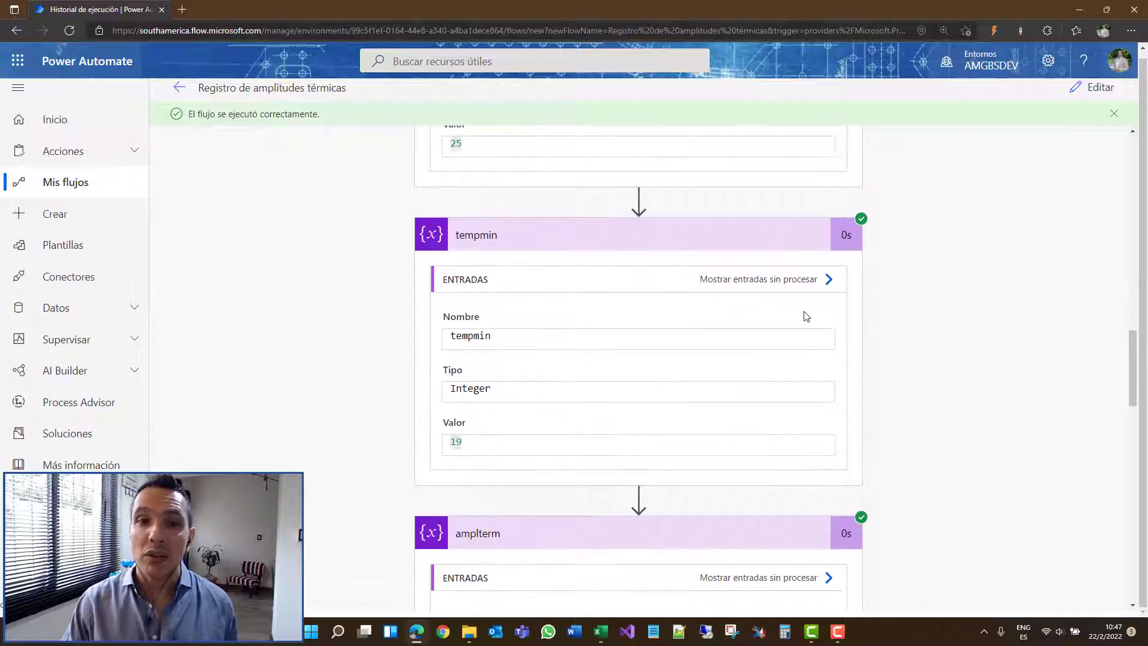
scroll(817, 295, down, 6)
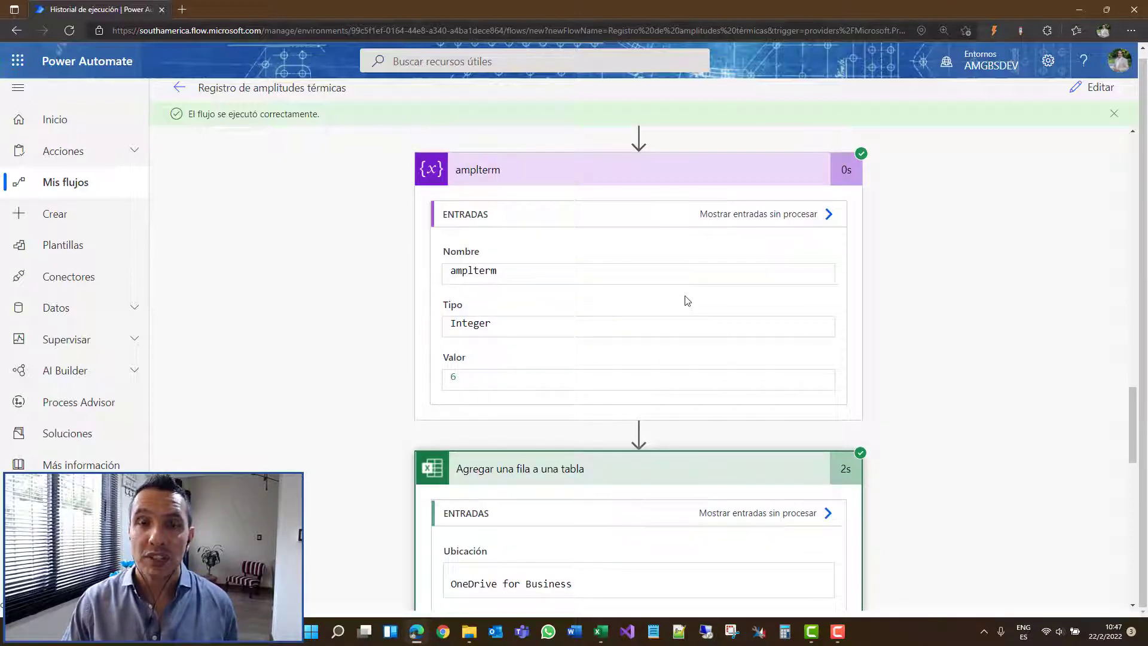
scroll(688, 296, down, 4)
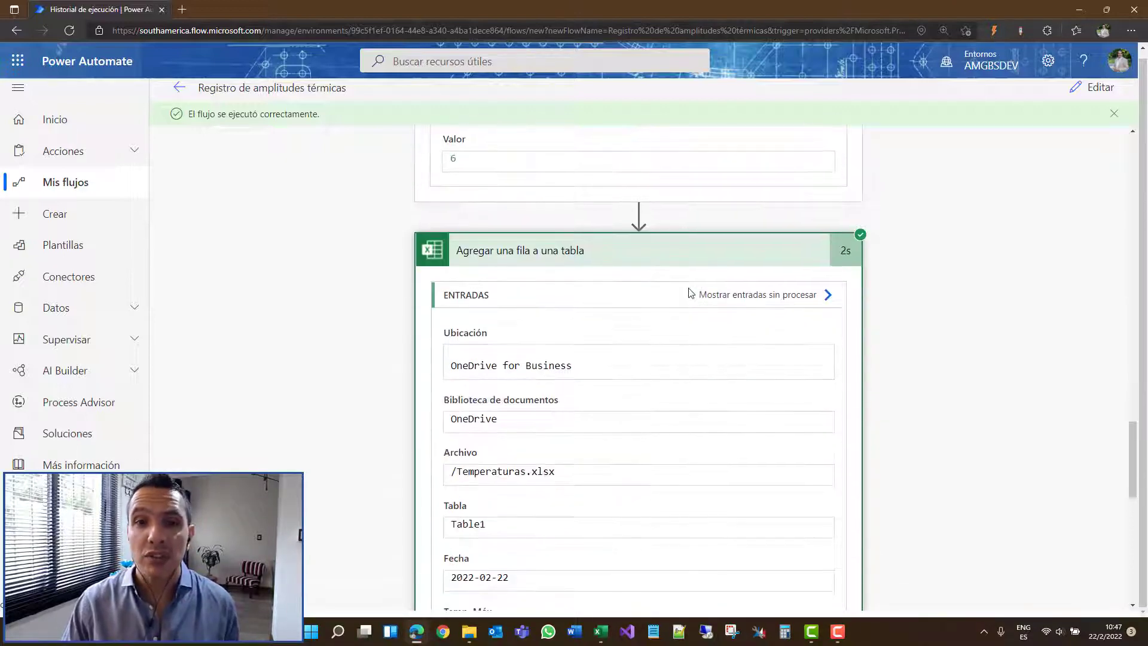